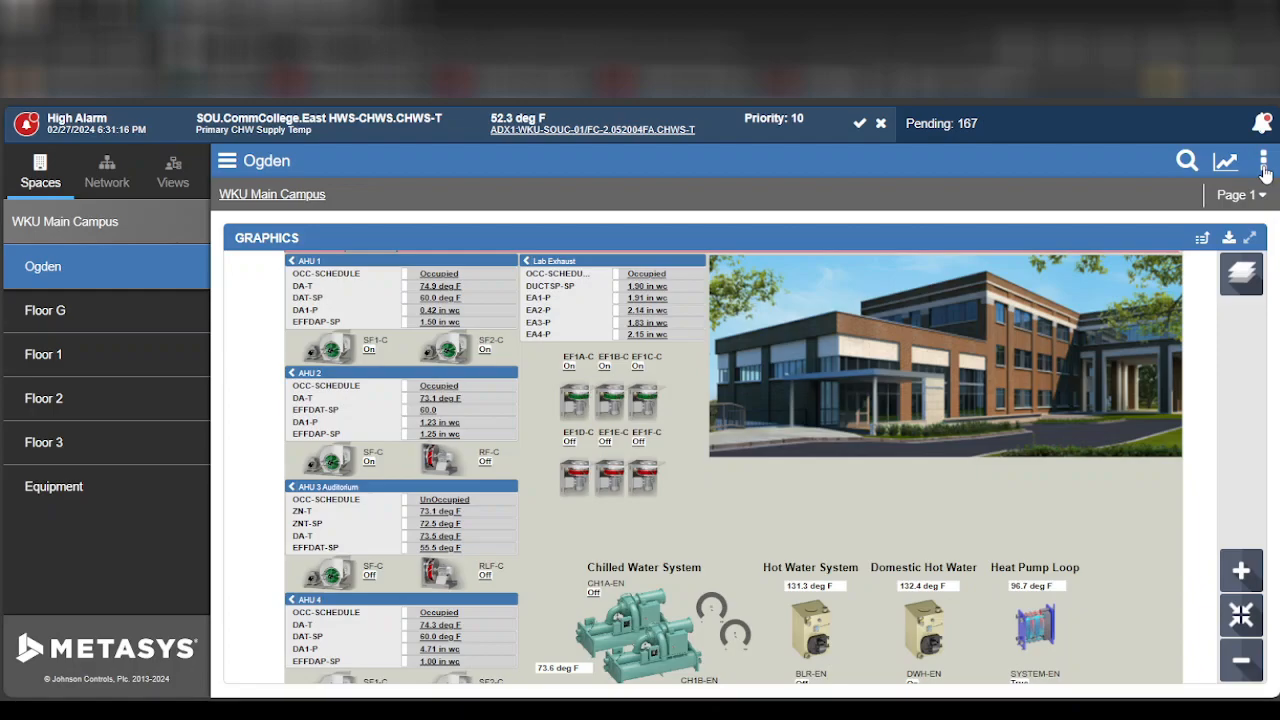
- Open the Graphics Manager from the feature management options
left_click(1263, 165)
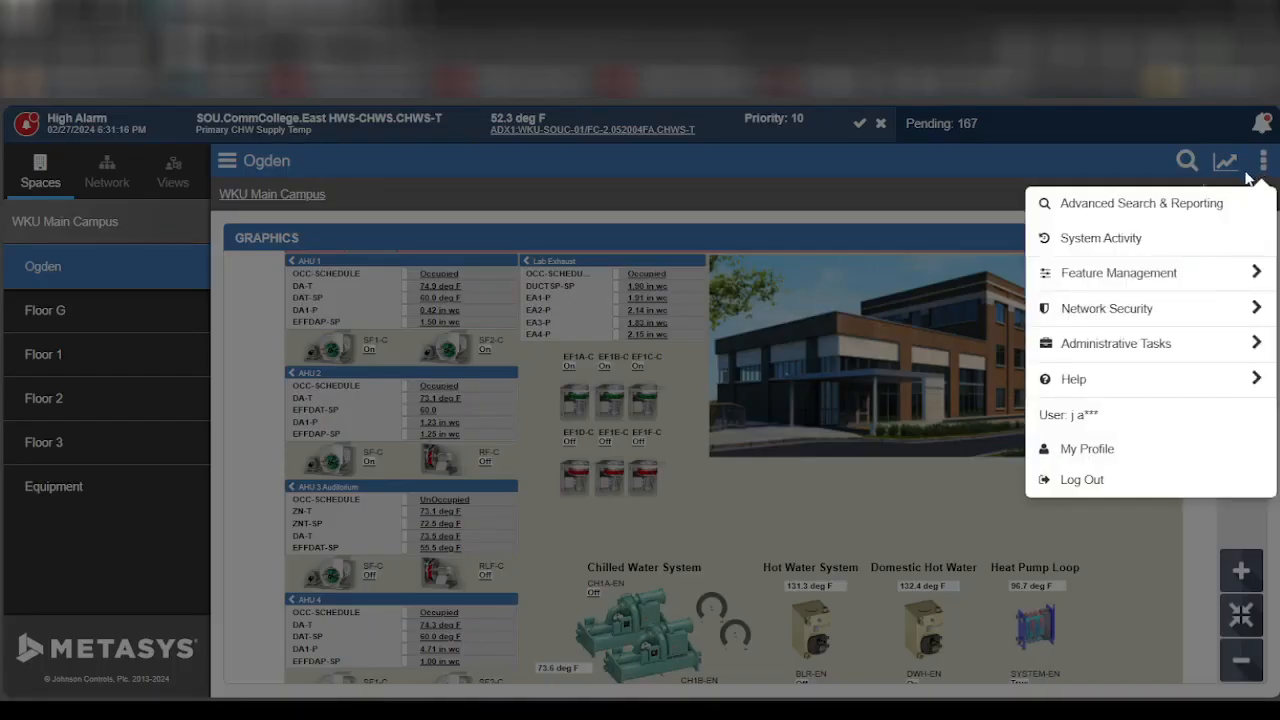
left_click(1146, 272)
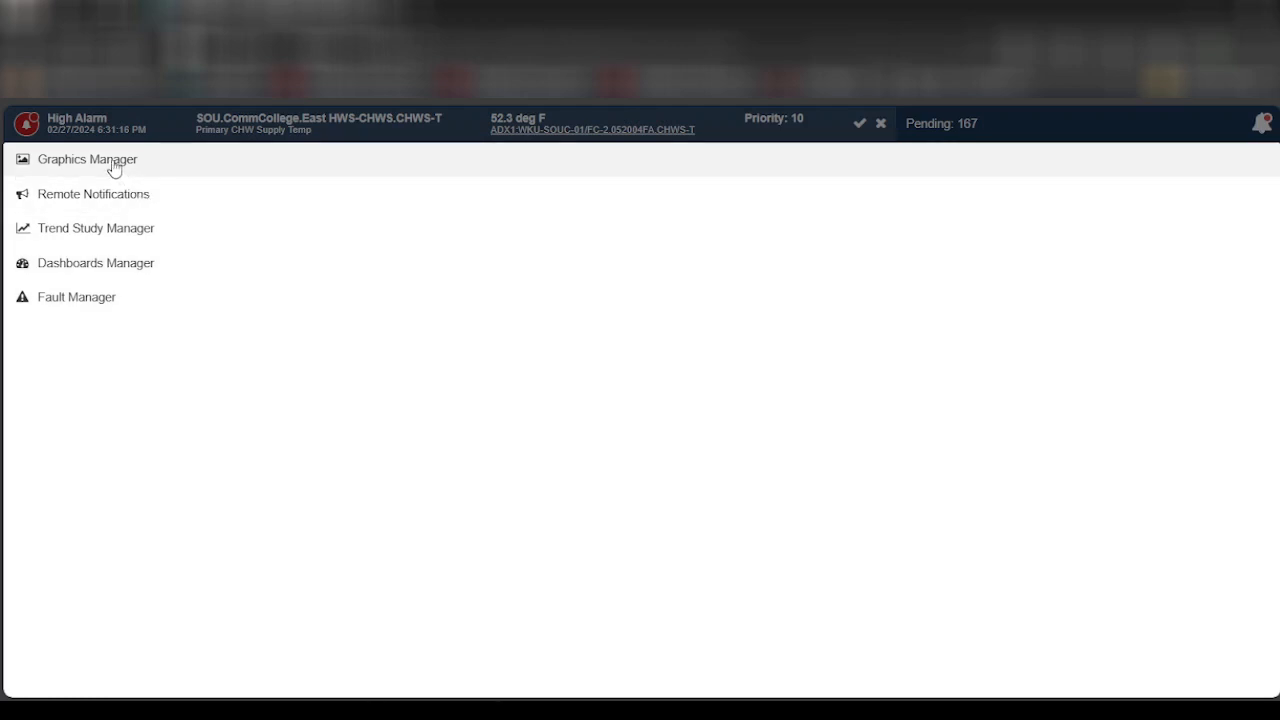
left_click(112, 167)
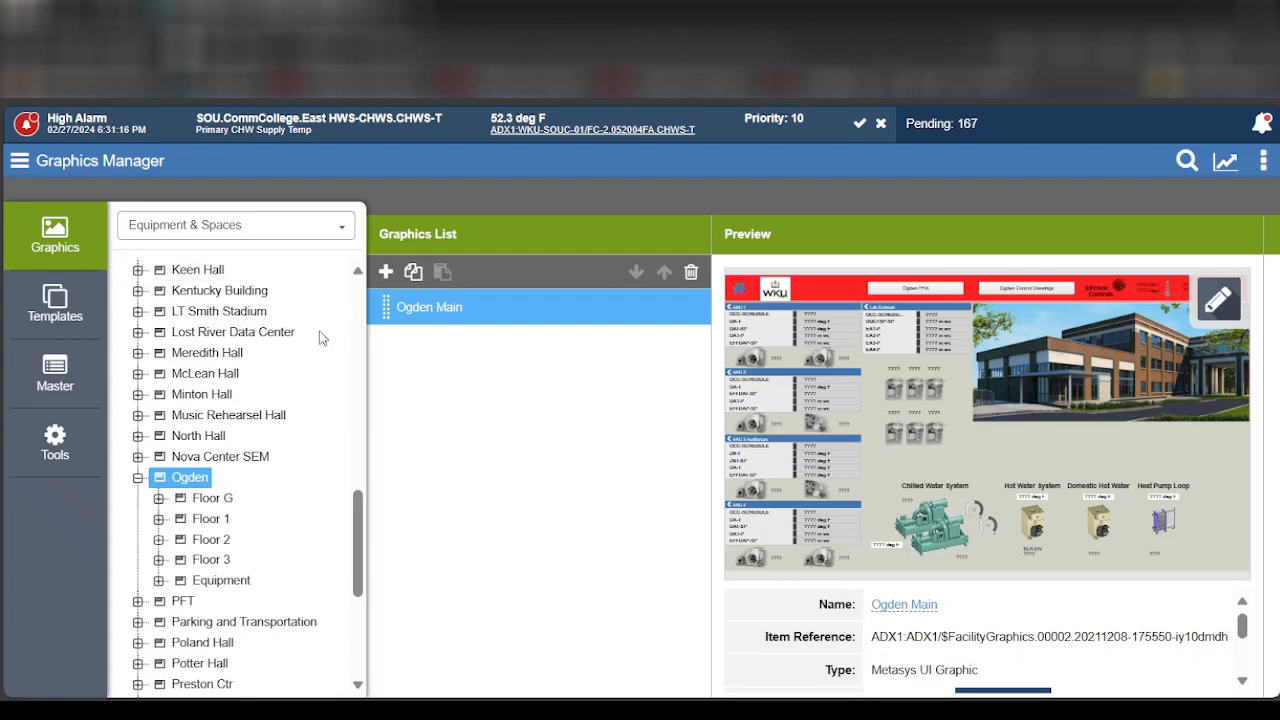
- Examine the campus buildings in the Equipment & Spaces tree and the other available tree views
scroll(260, 390, "up", 6)
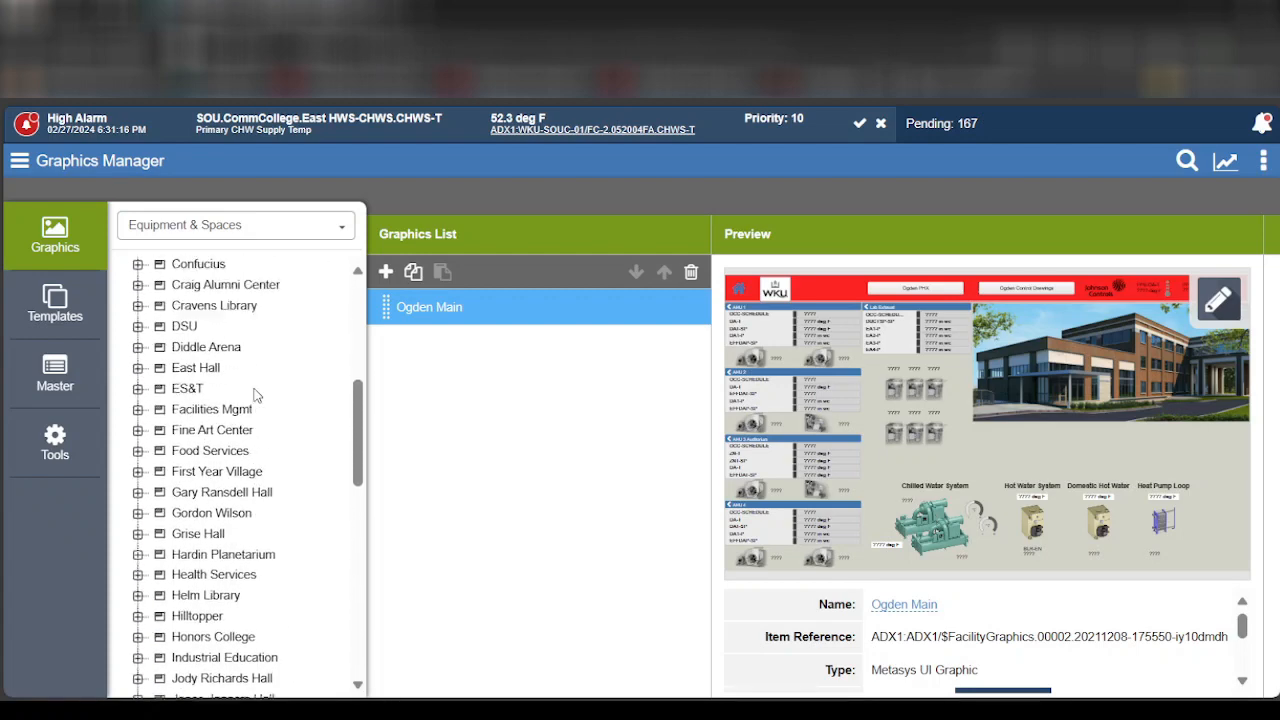
scroll(256, 381, "up", 3)
scroll(254, 382, "down", 6)
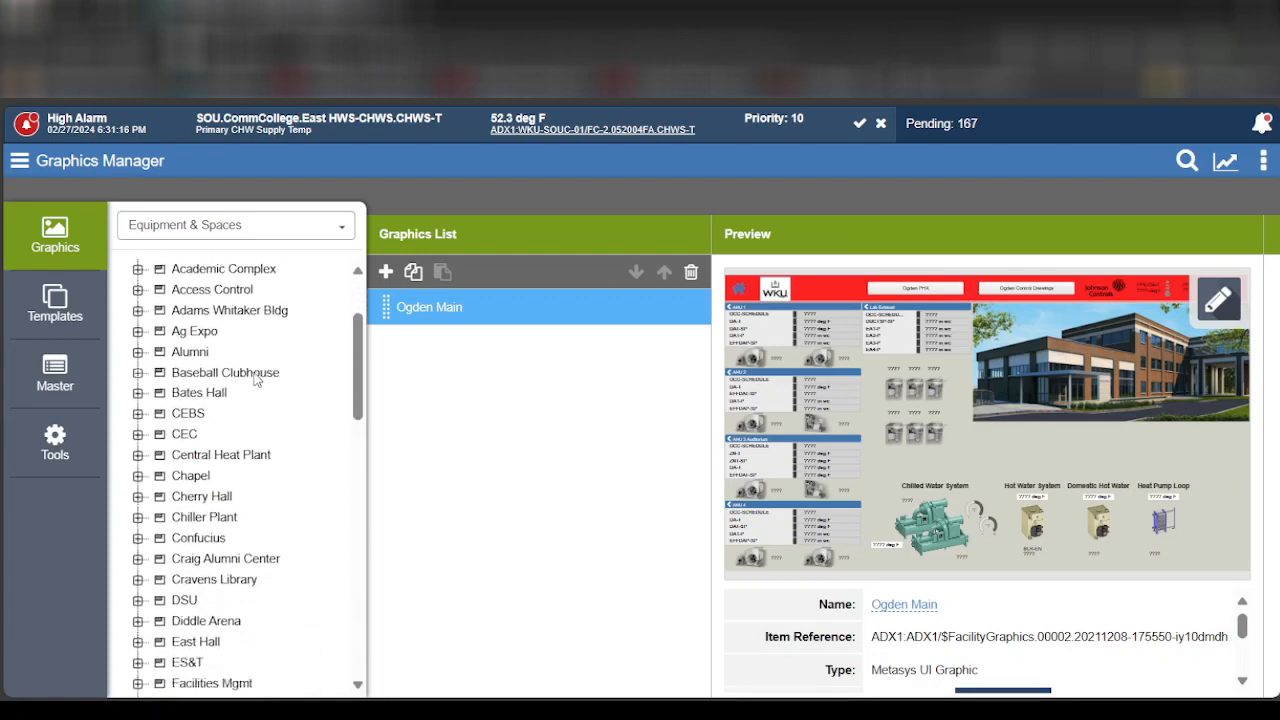
scroll(251, 381, "down", 1)
scroll(251, 380, "up", 6)
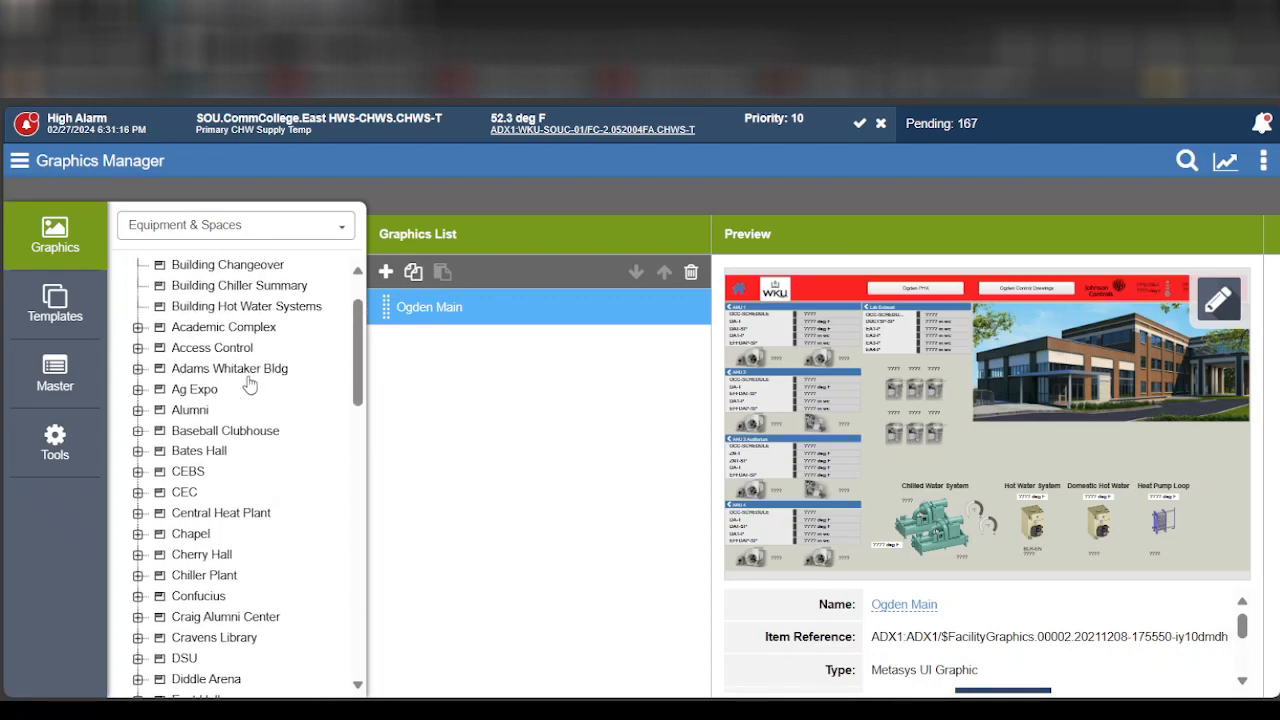
left_click(307, 238)
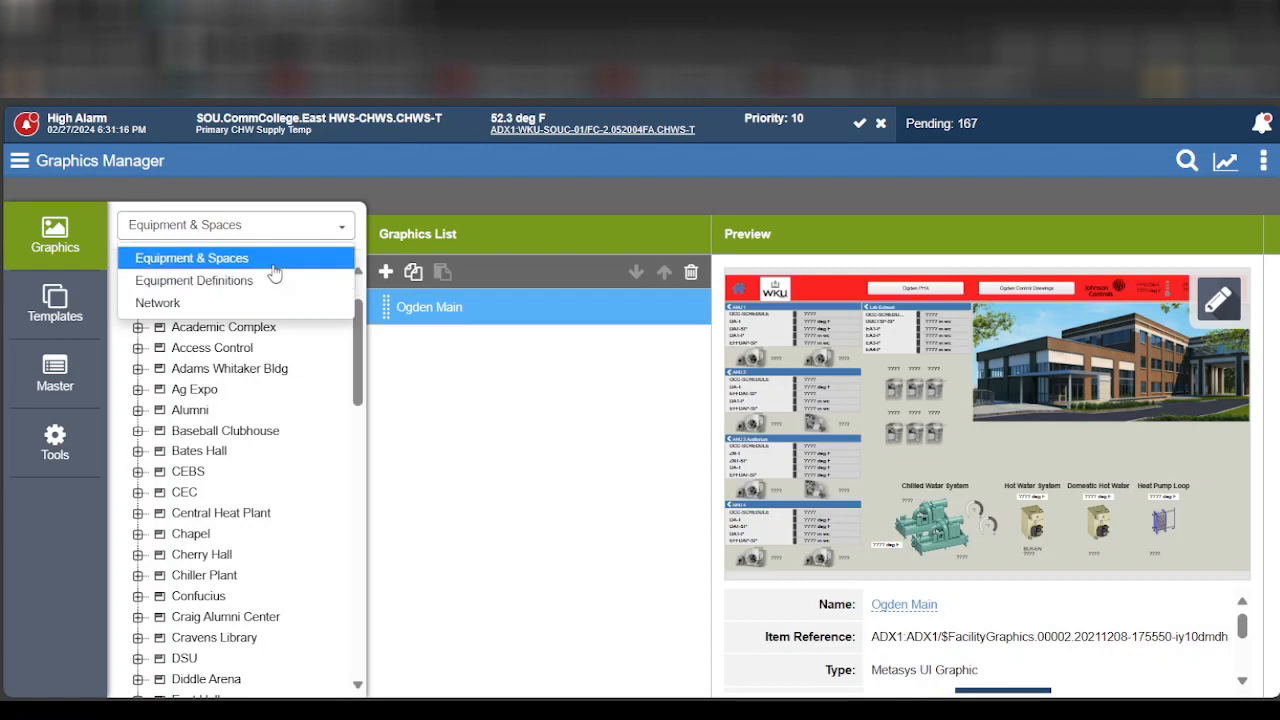
scroll(230, 452, "up", 1)
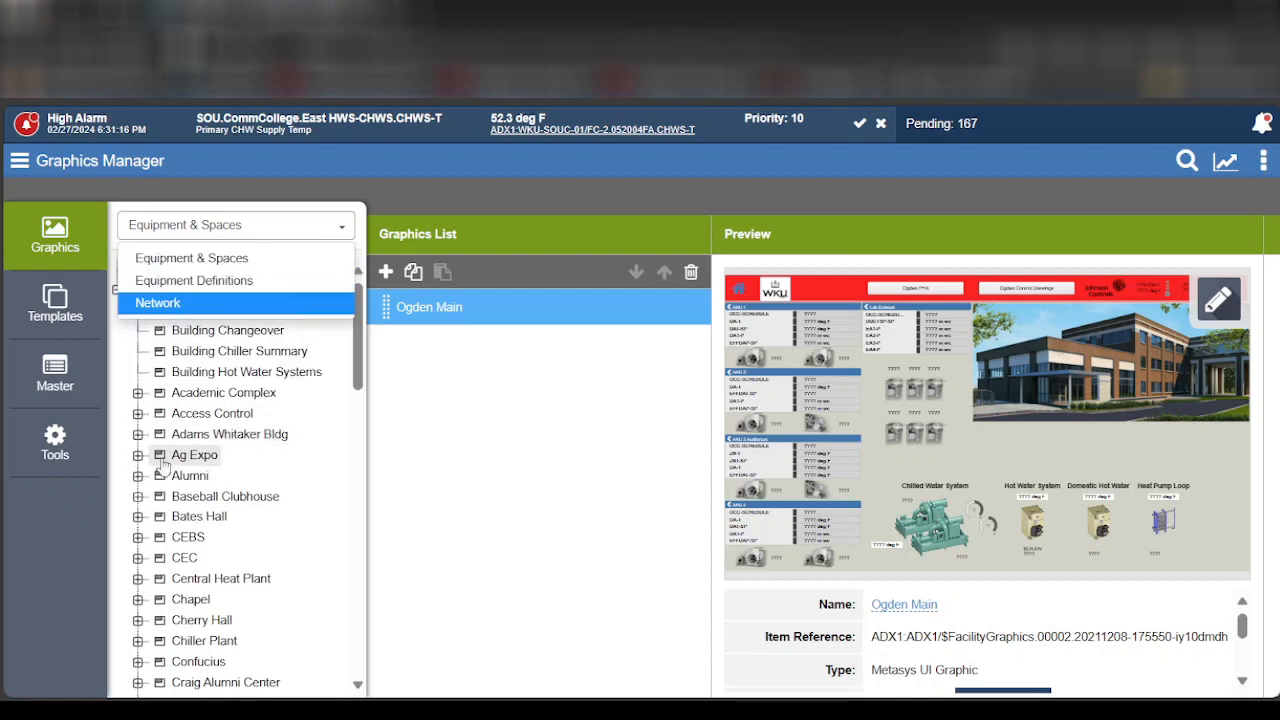
left_click(56, 538)
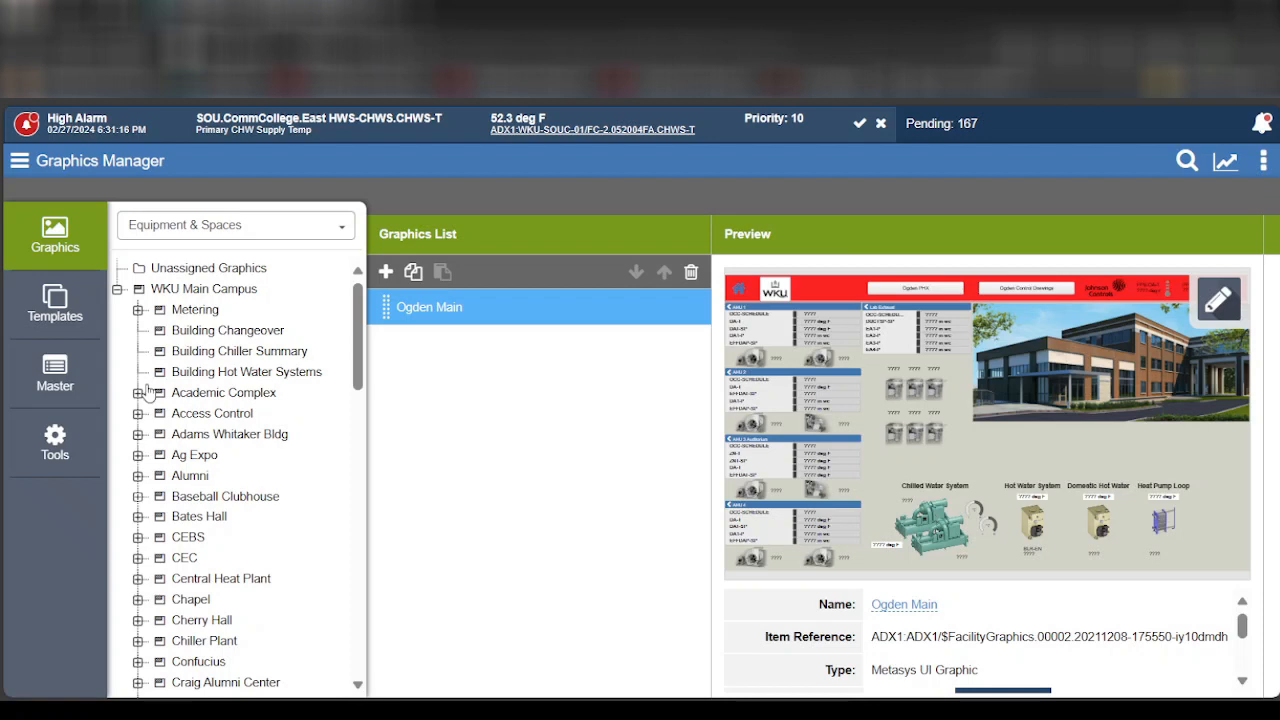
- View the Master Layer in the graphics editor and exit without saving
left_click(62, 374)
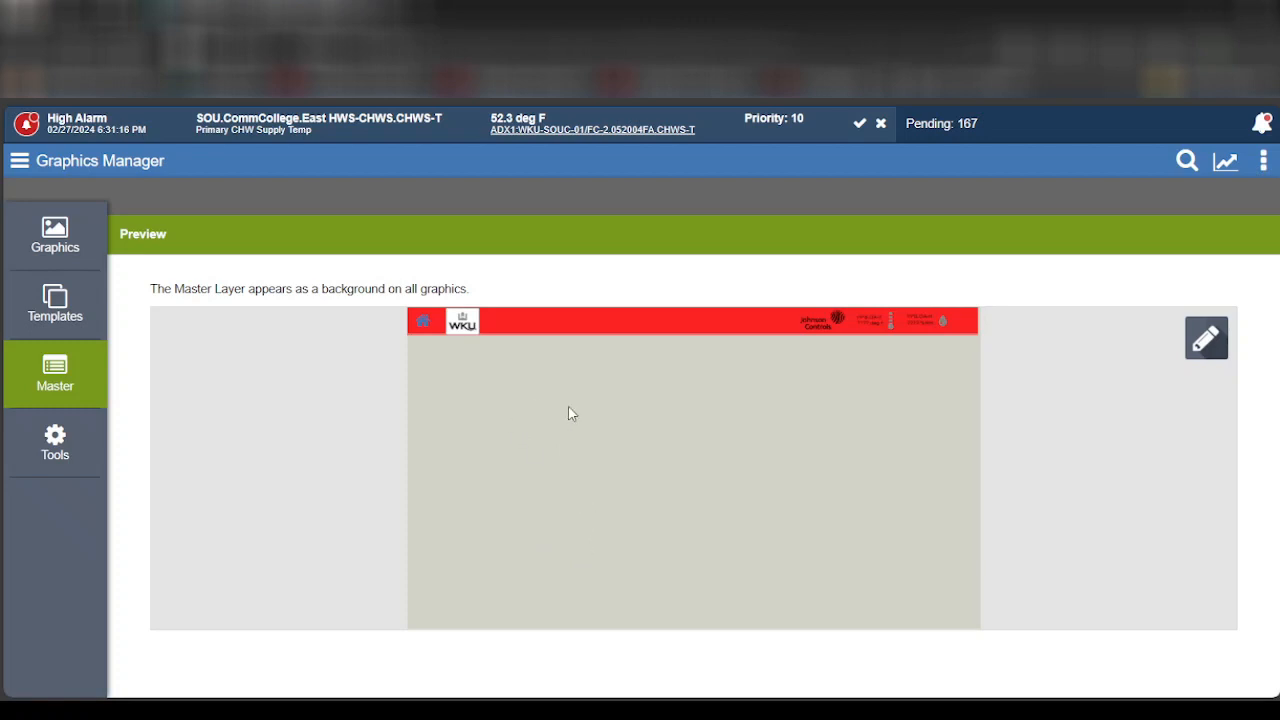
left_click(1208, 345)
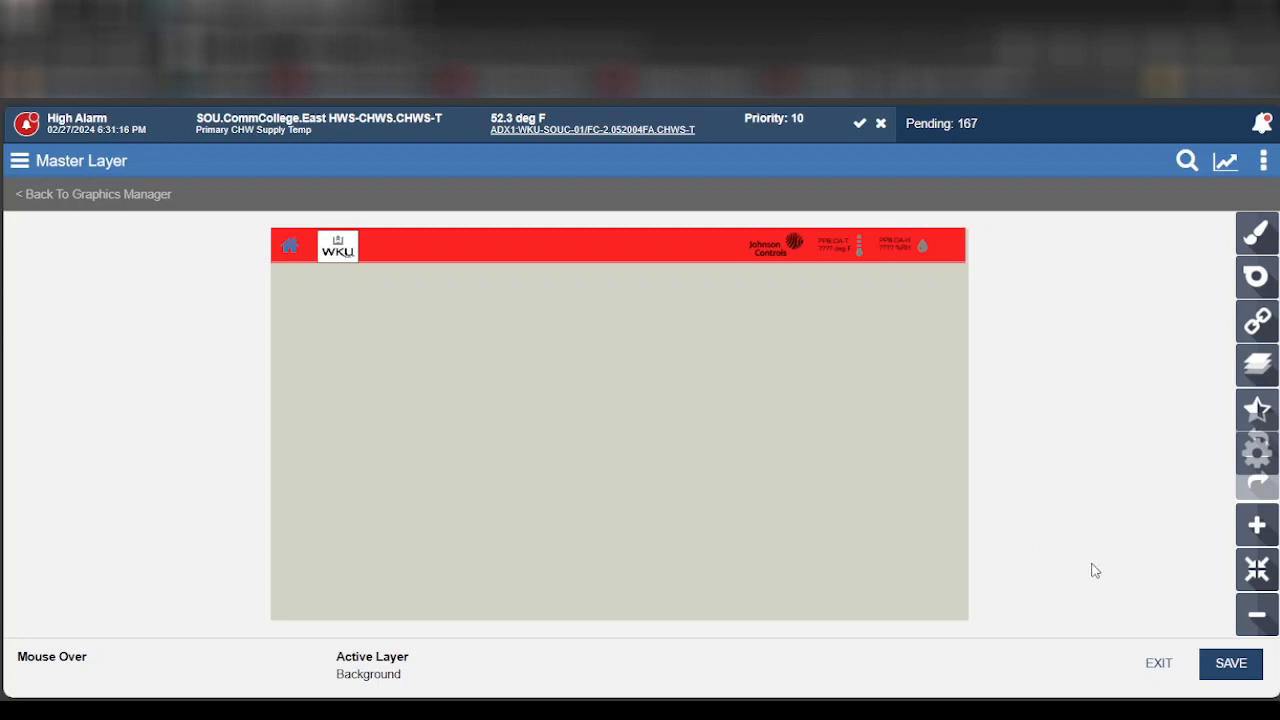
left_click(1160, 665)
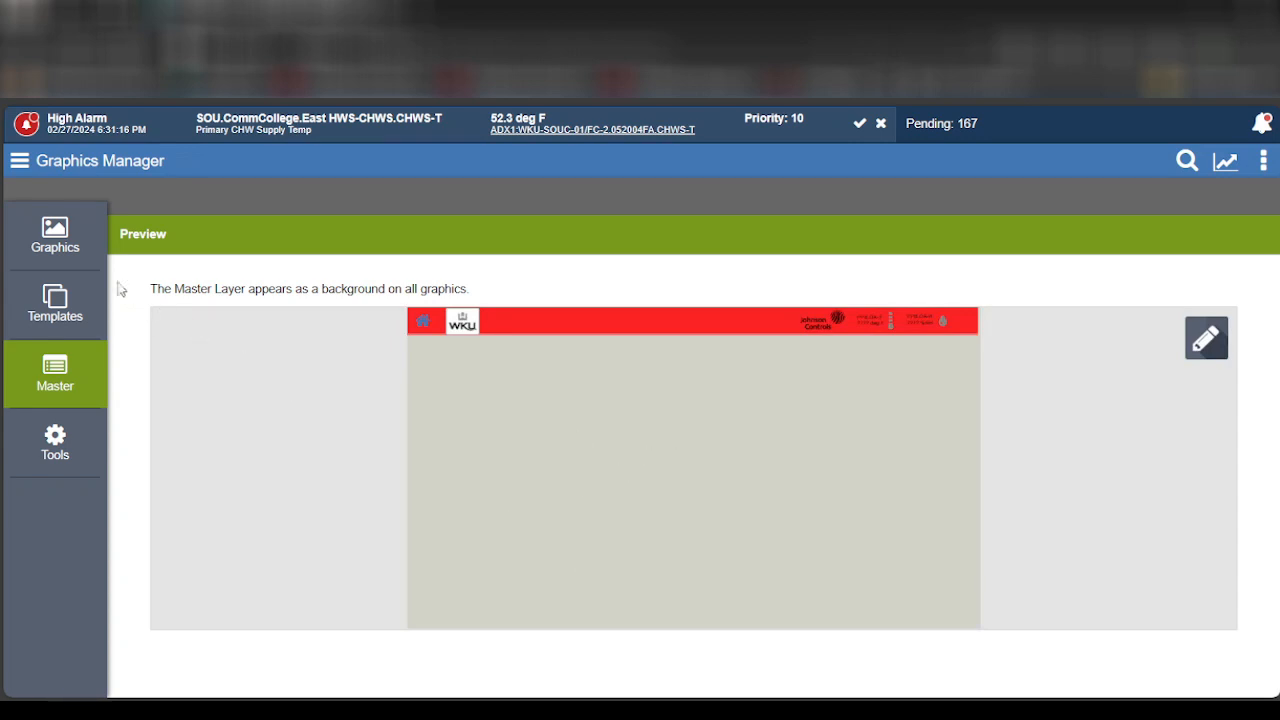
- Select Floor 1 of the Academic Complex under WKU Main Campus and open its AC 1st Floor graphic for editing
left_click(67, 248)
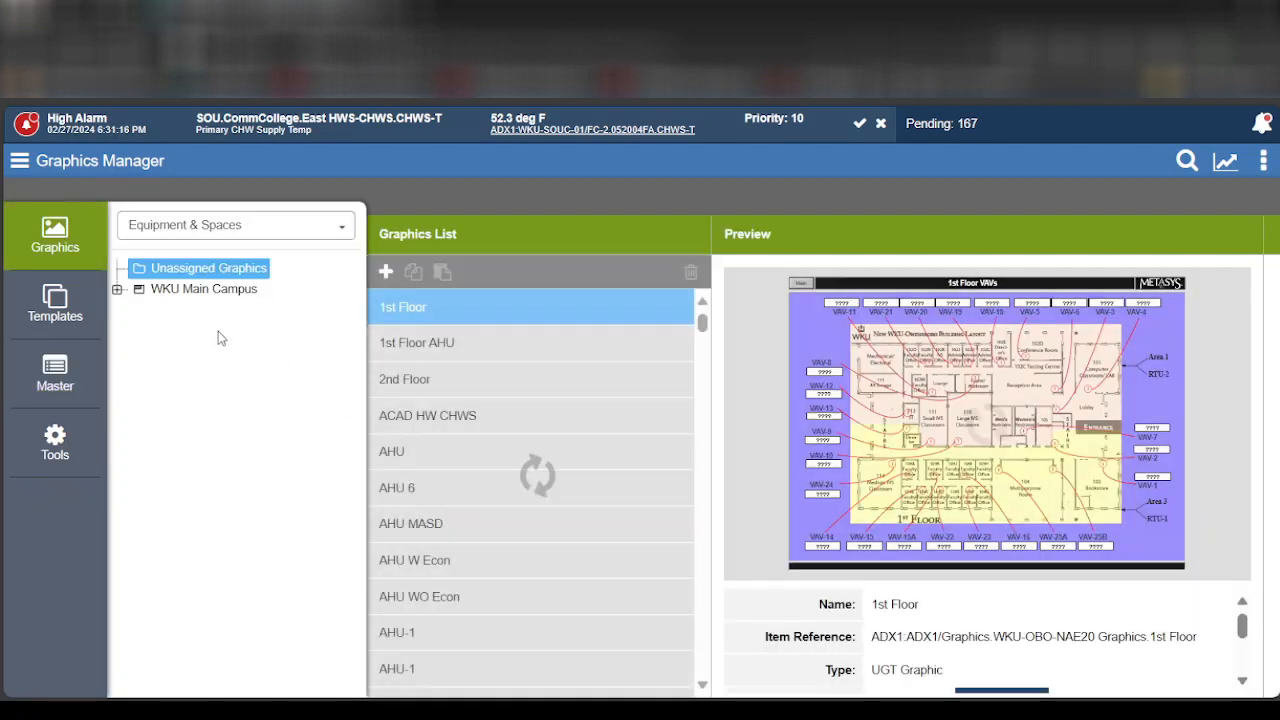
left_click(172, 292)
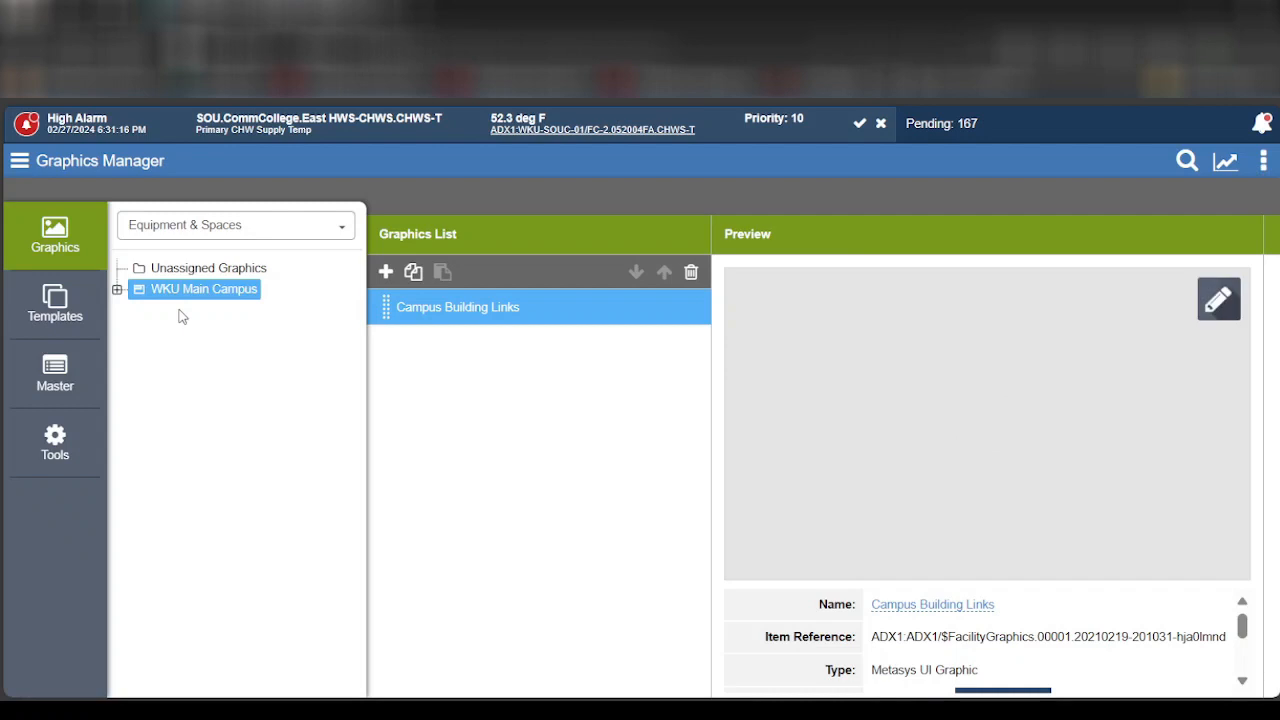
left_click(117, 290)
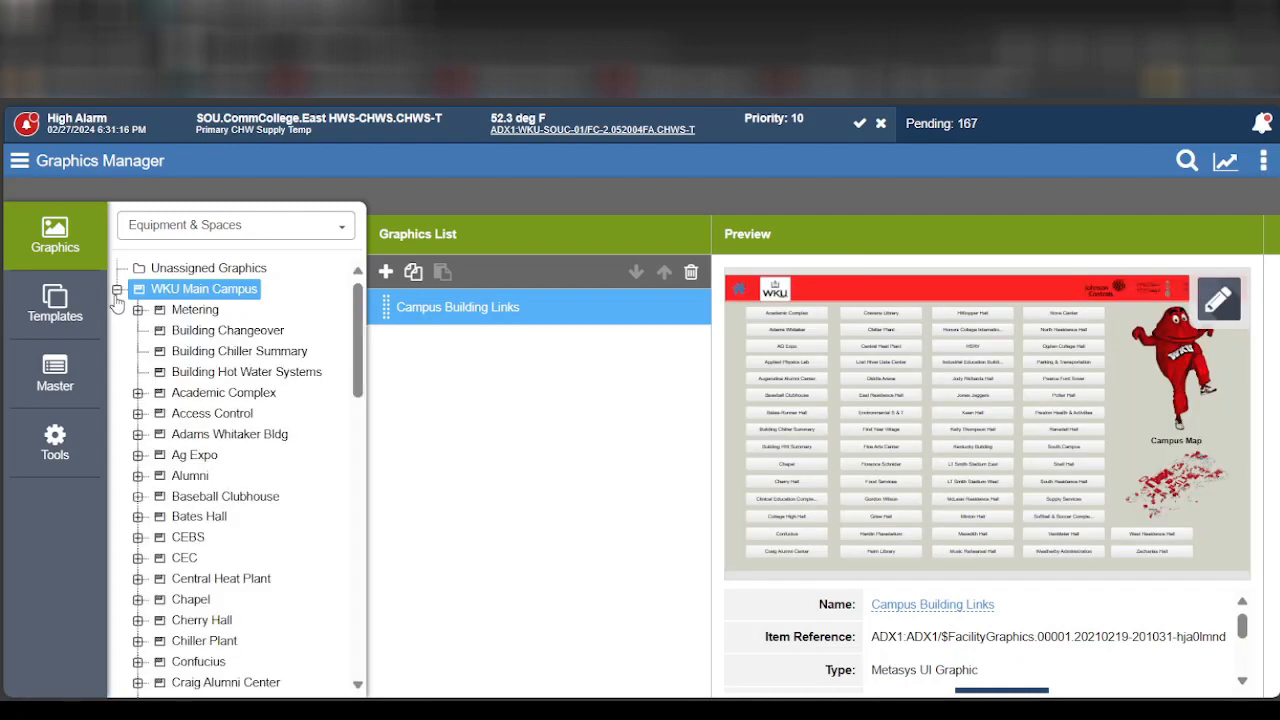
left_click(138, 393)
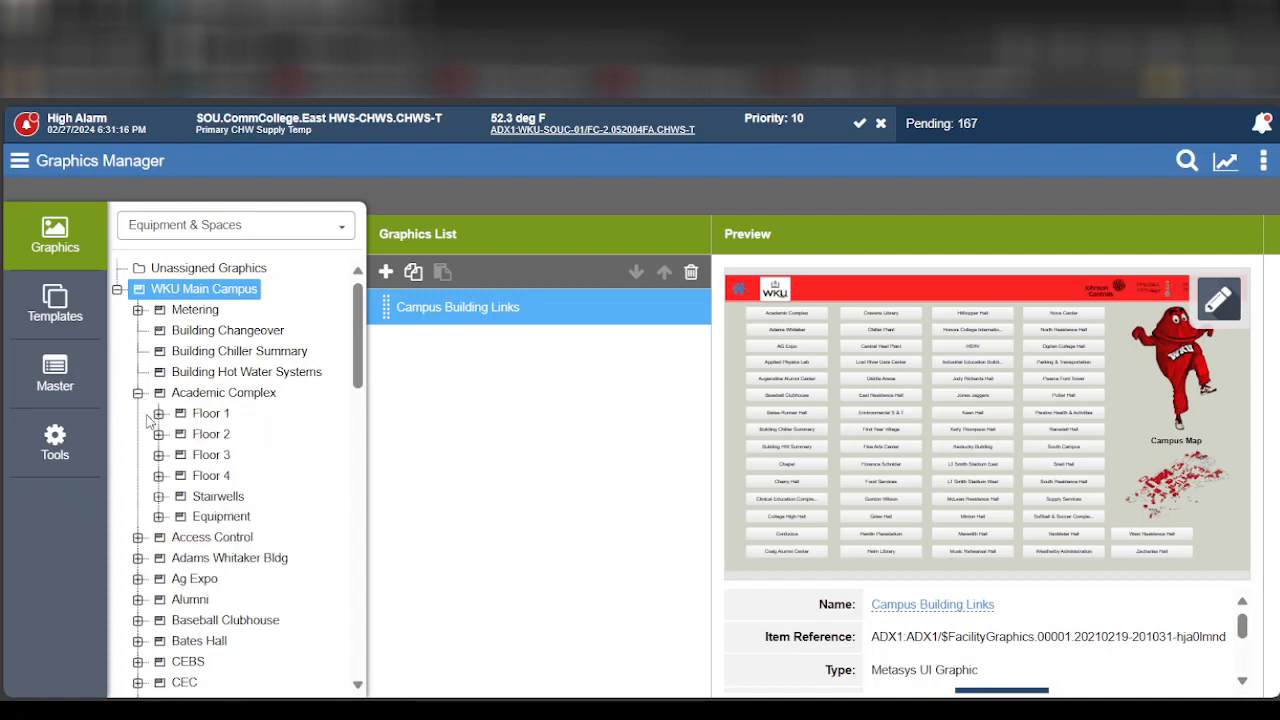
left_click(222, 398)
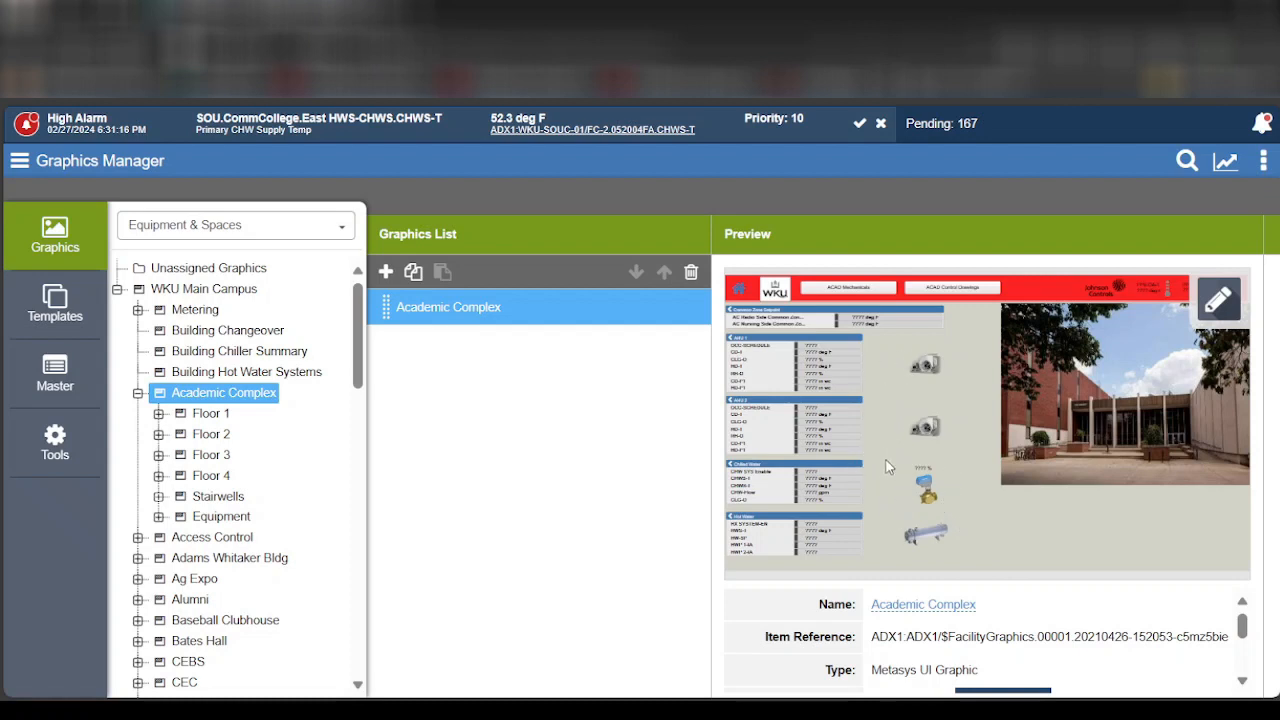
left_click(214, 416)
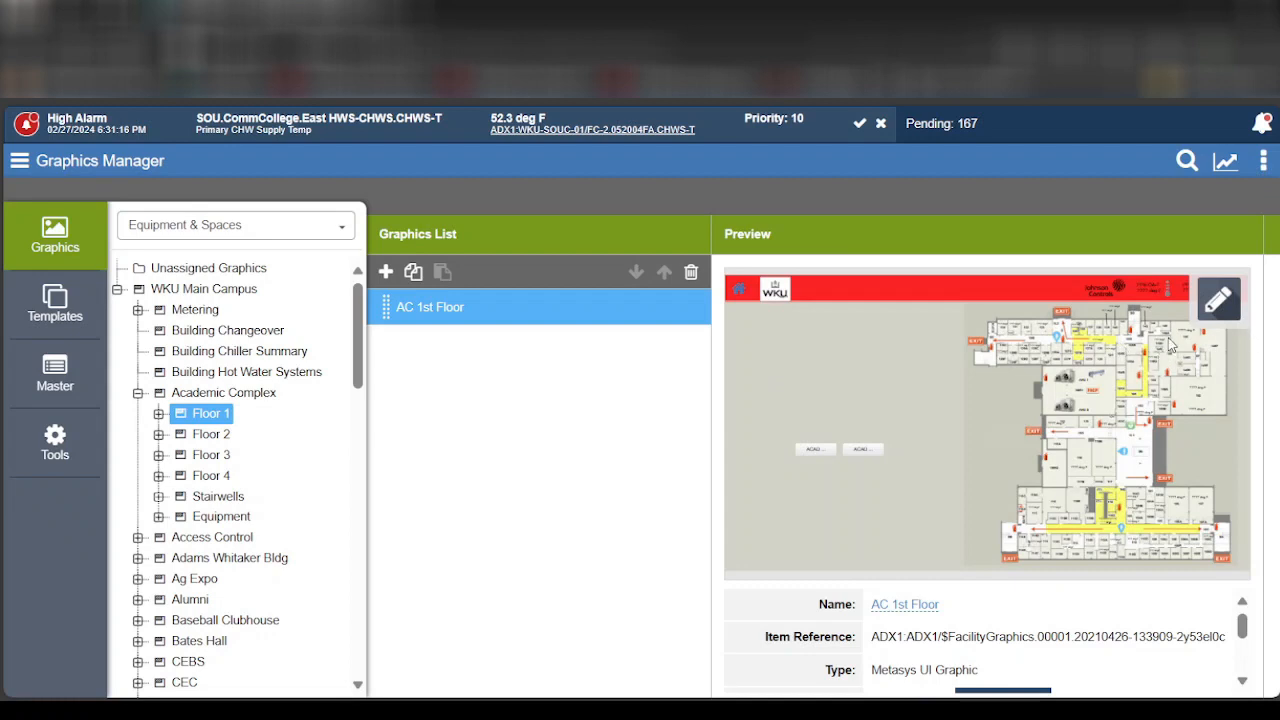
left_click(1218, 303)
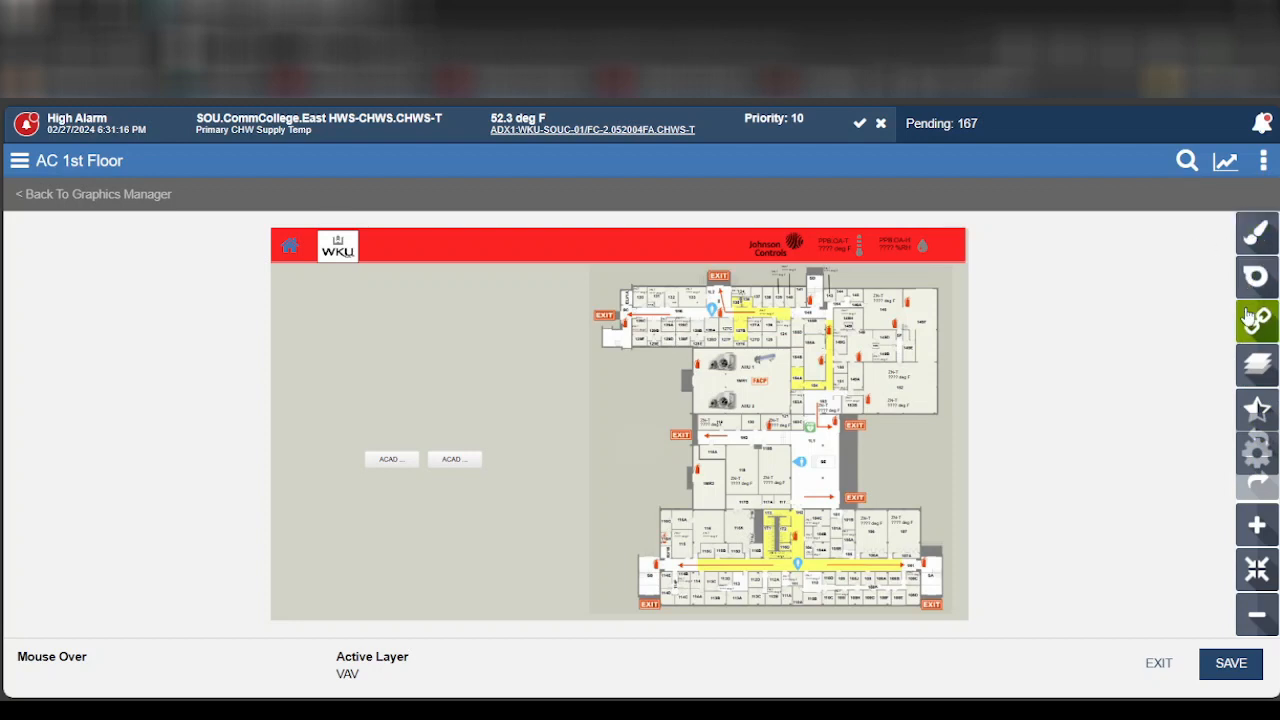
- Examine the drawing tools and shapes, then the layers of the AC 1st Floor graphic
left_click(1255, 232)
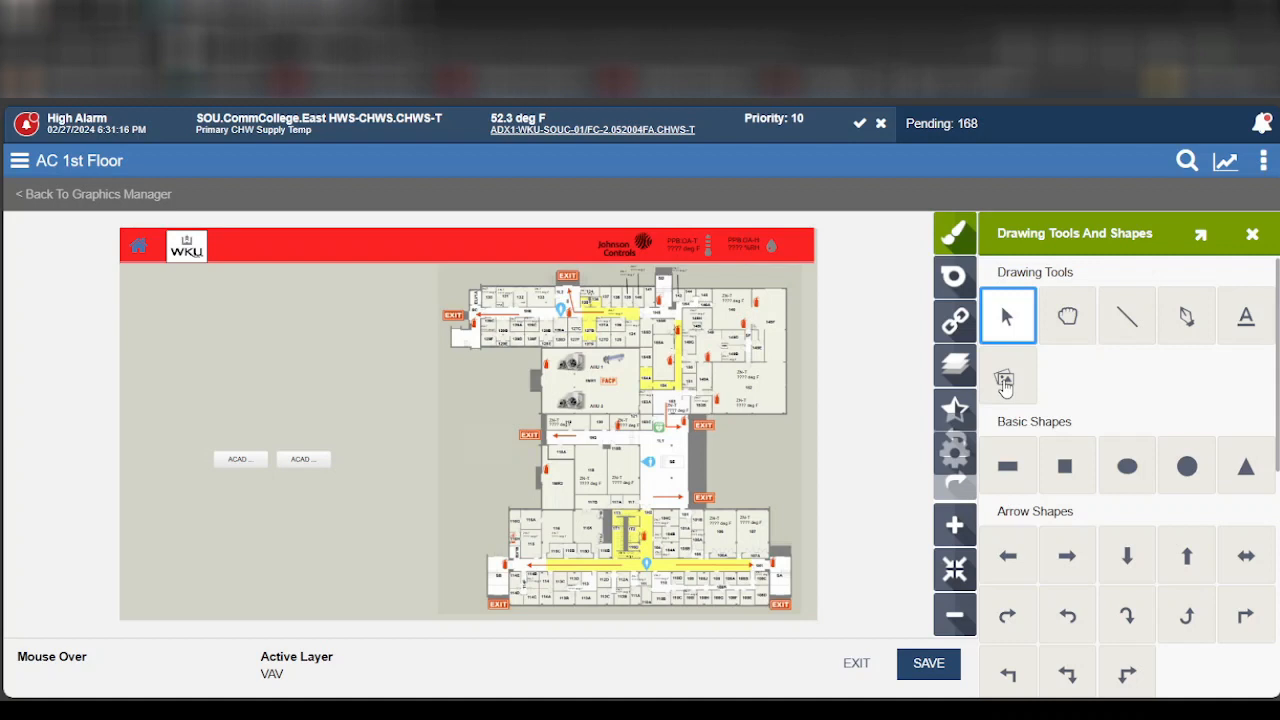
left_click(952, 370)
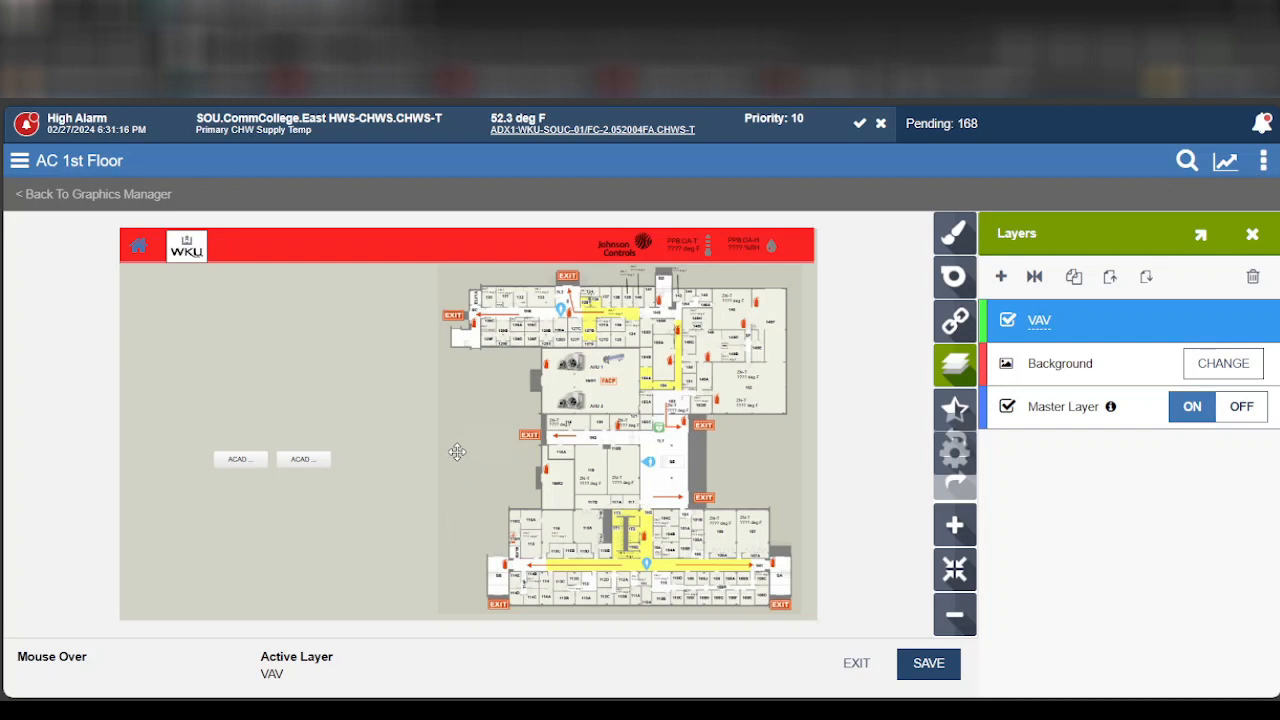
scroll(458, 450, "up", 3)
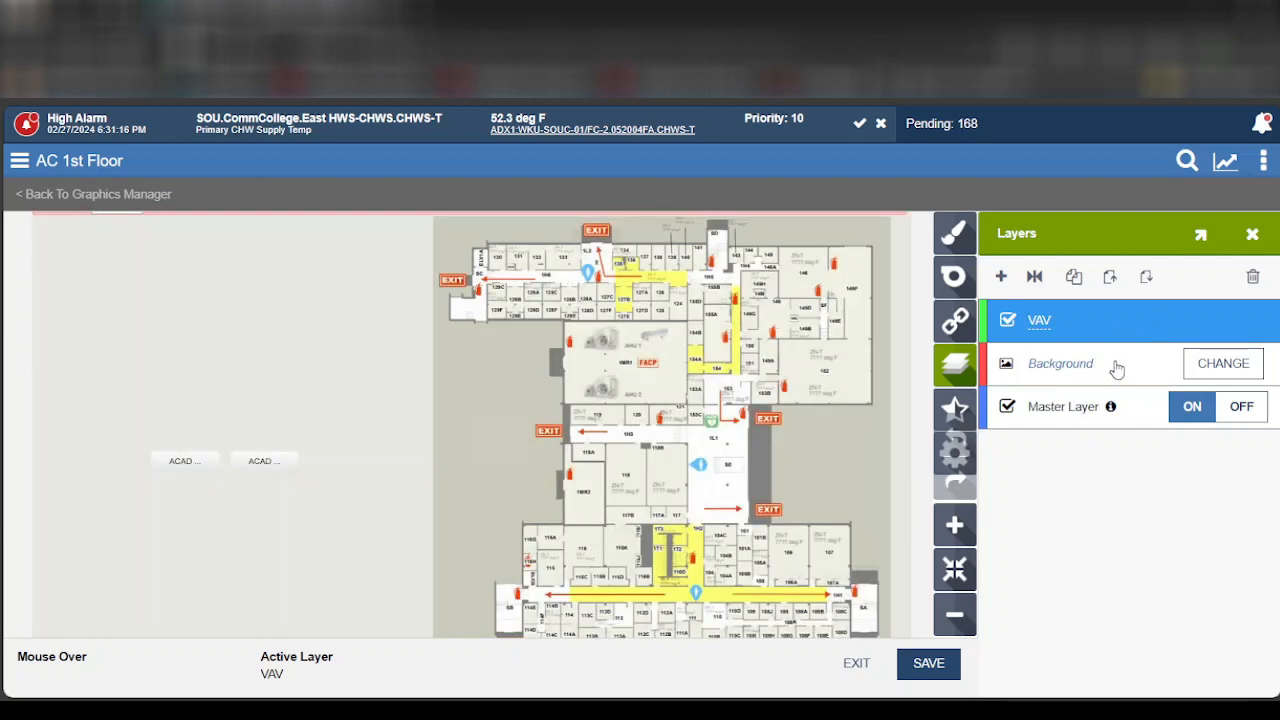
left_click(1117, 369)
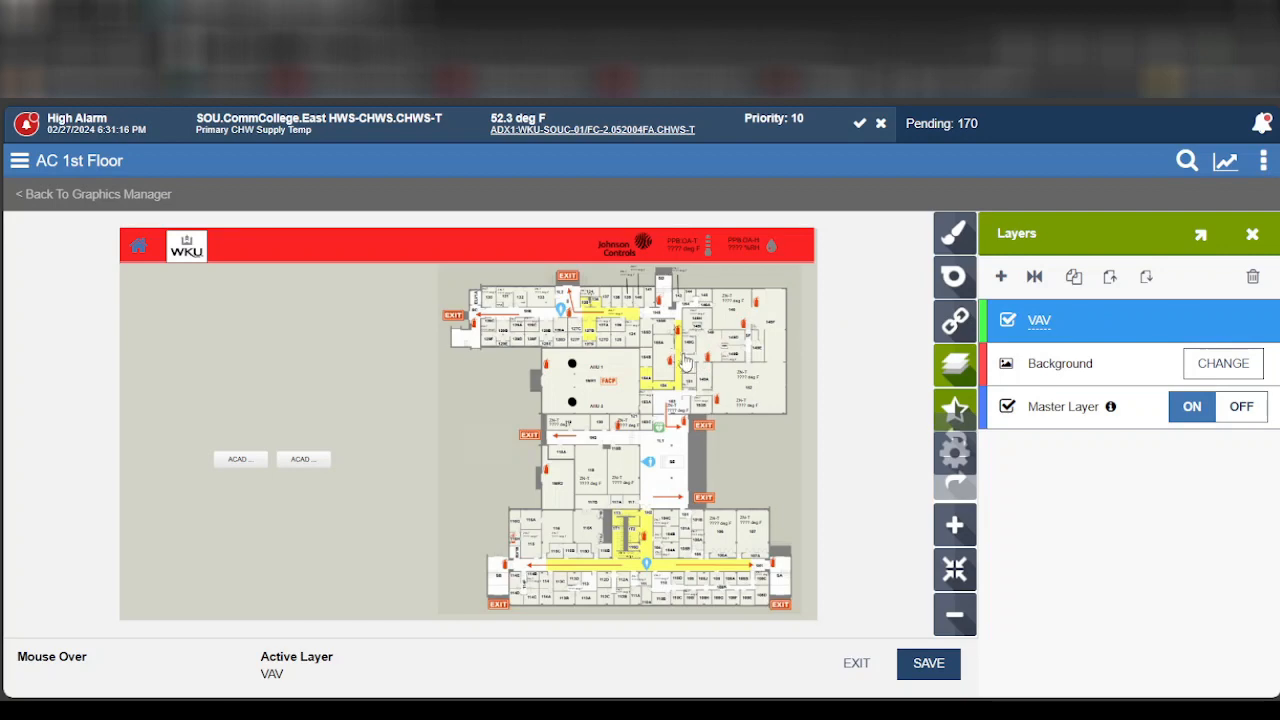
- Examine the floor plan's zone temperature labels, air handler symbols and the rooms around 130 to 133 up close
scroll(737, 302, "up", 5)
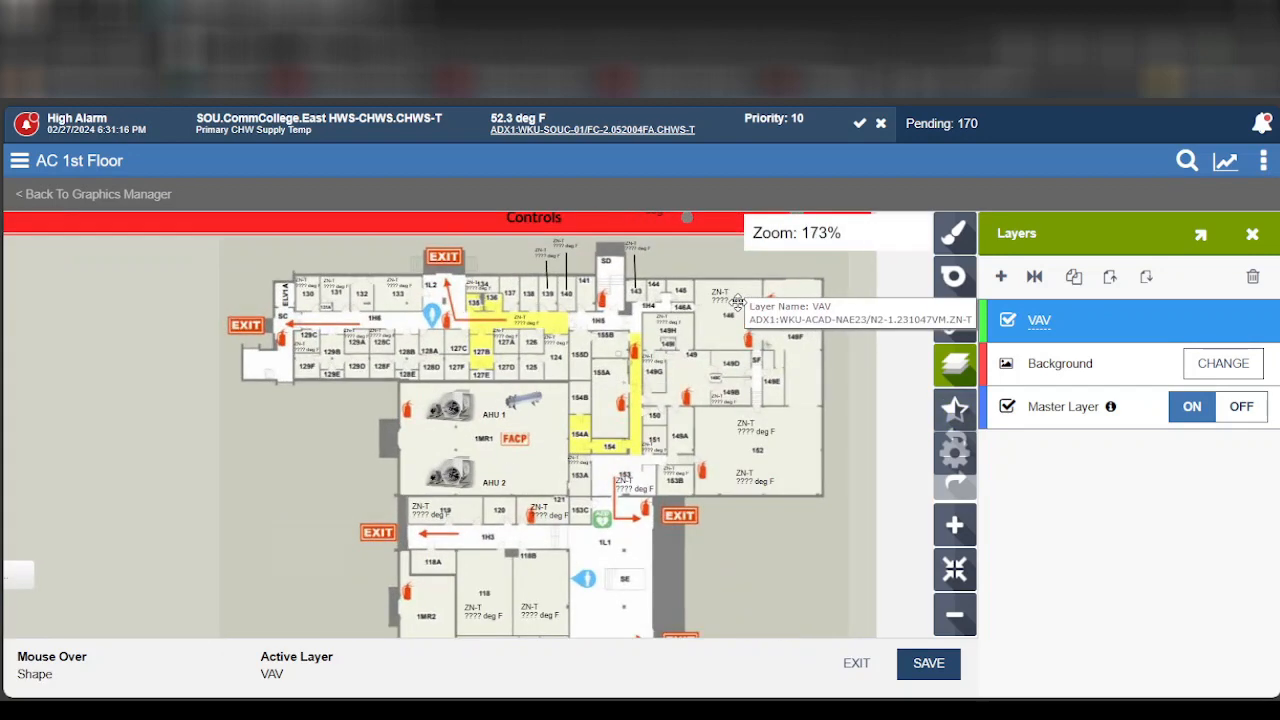
scroll(737, 302, "up", 8)
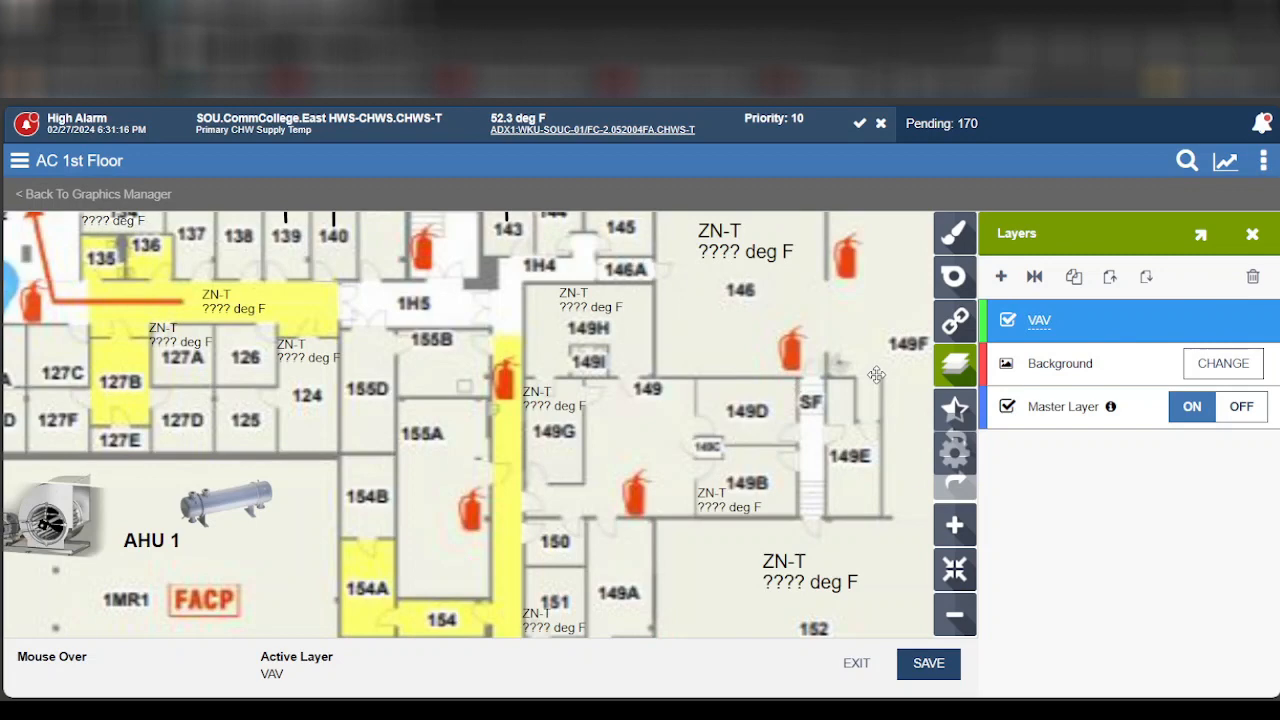
scroll(812, 384, "down", 4)
scroll(816, 384, "down", 4)
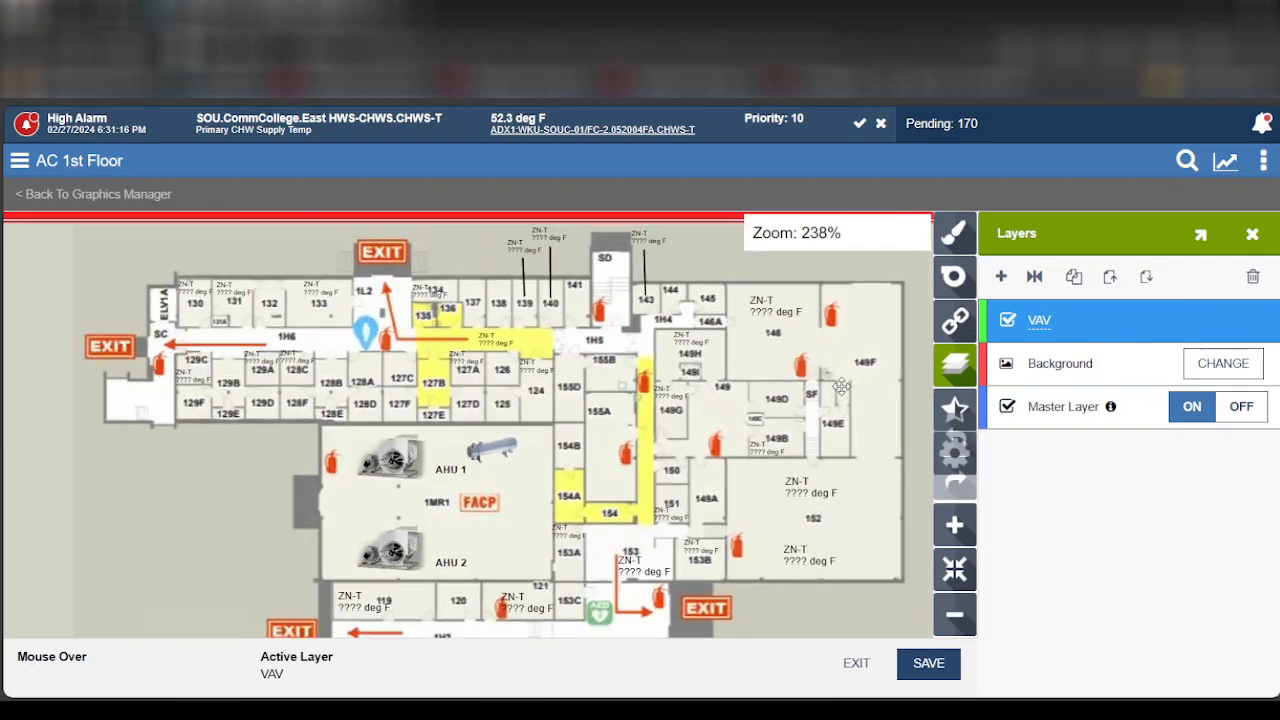
scroll(268, 537, "up", 2)
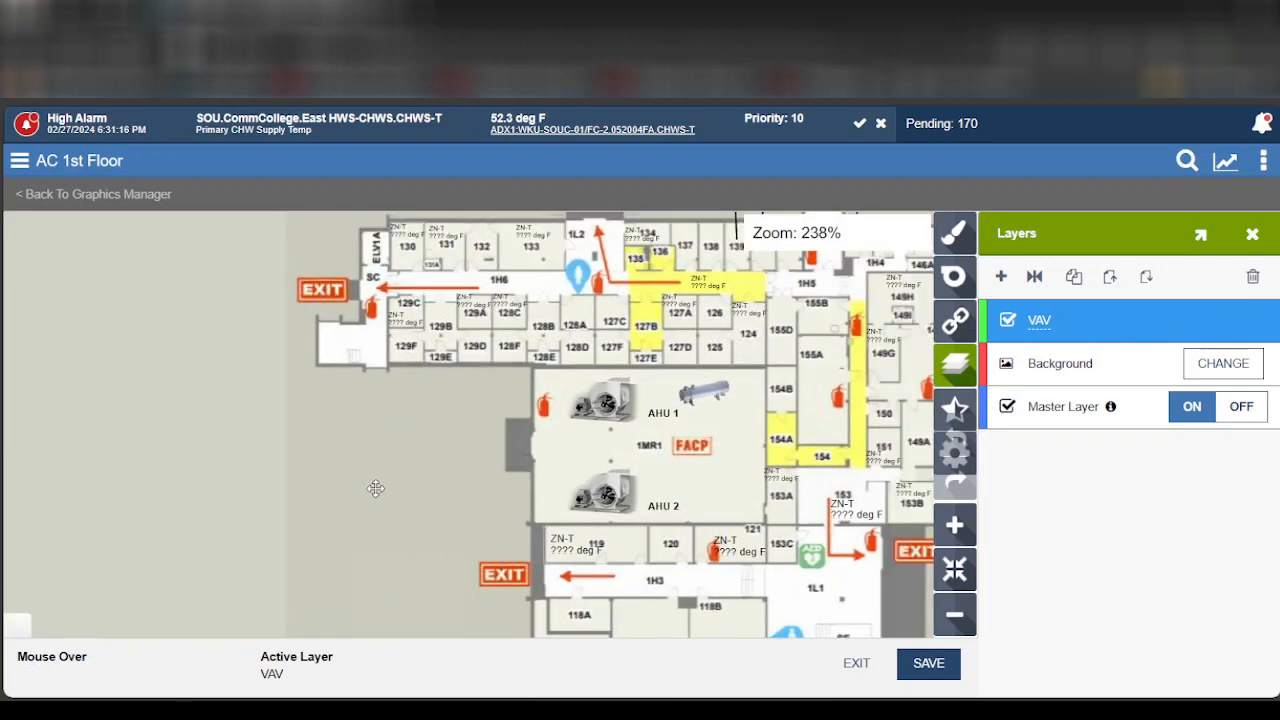
scroll(497, 484, "down", 2)
scroll(267, 401, "up", 3)
scroll(320, 396, "down", 2)
scroll(345, 399, "down", 1)
scroll(116, 376, "up", 1)
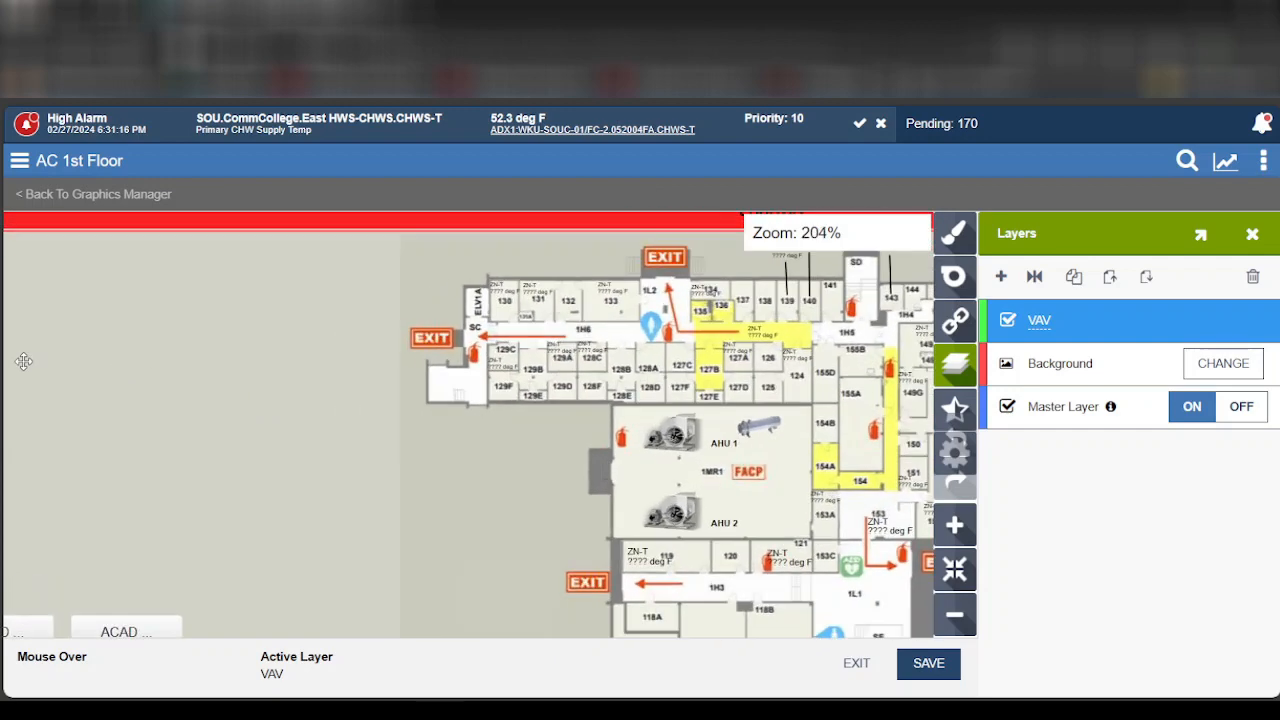
scroll(120, 371, "up", 2)
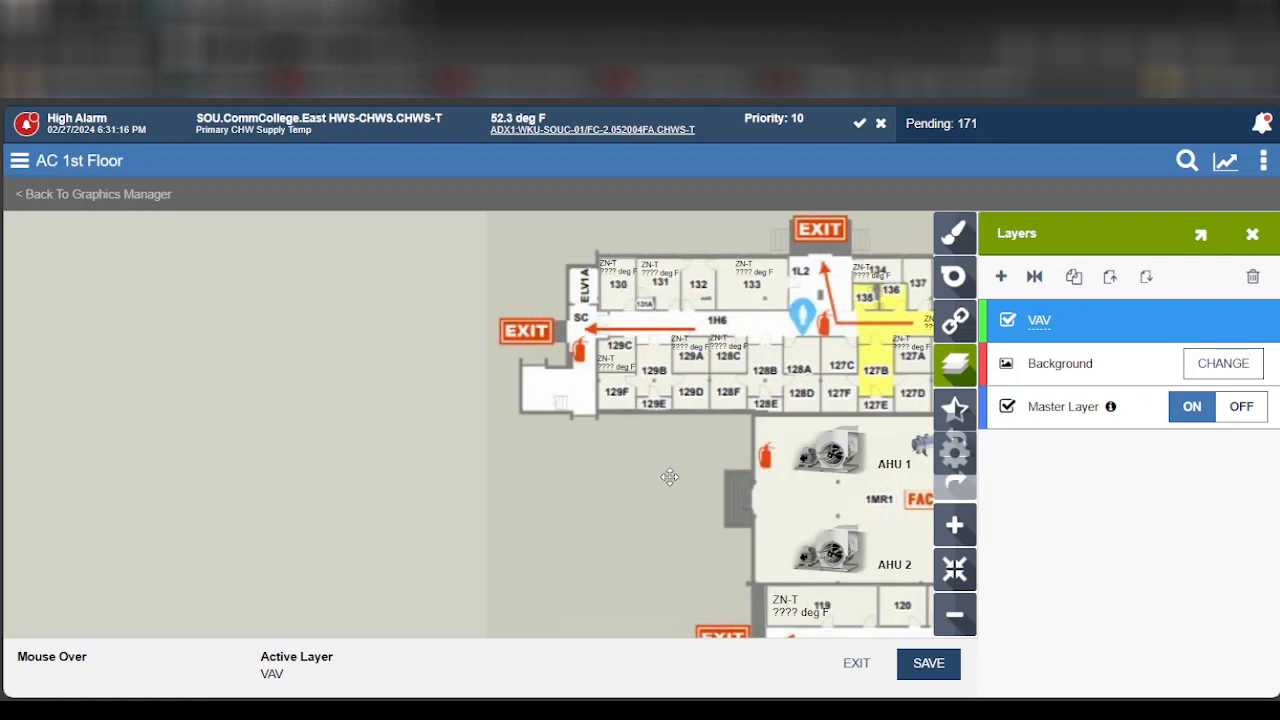
scroll(534, 468, "down", 4)
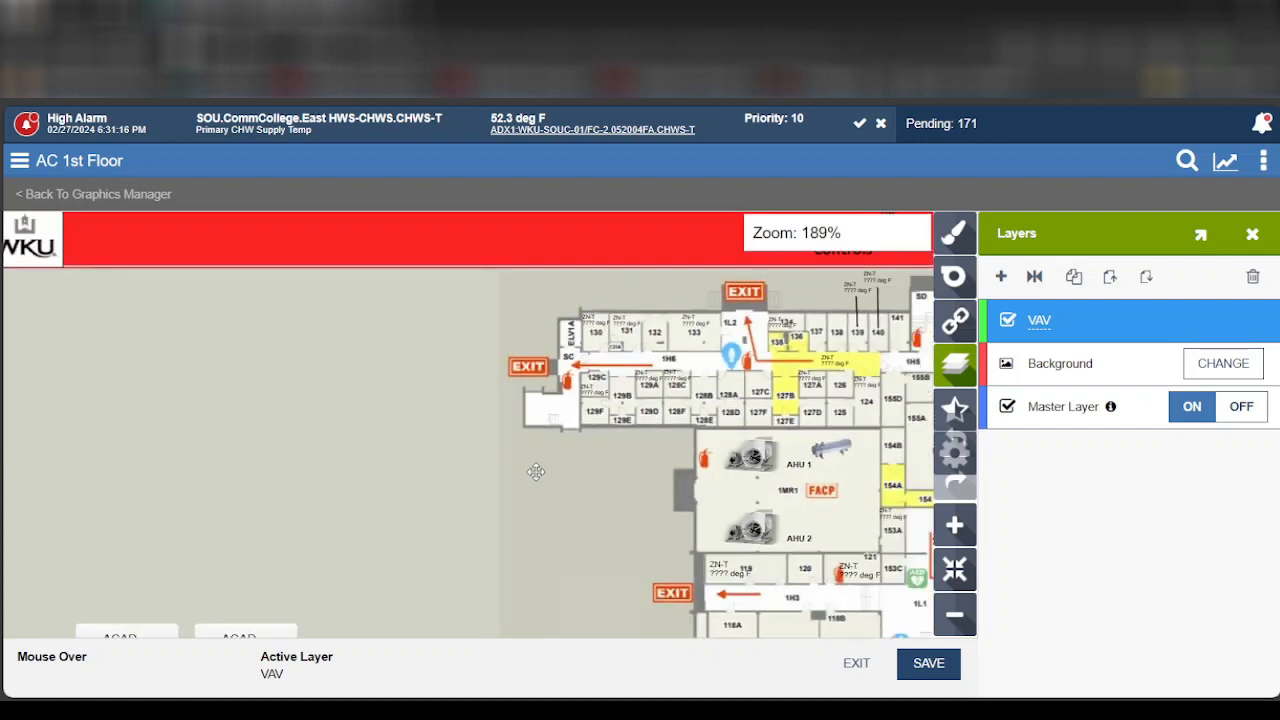
scroll(596, 481, "up", 3)
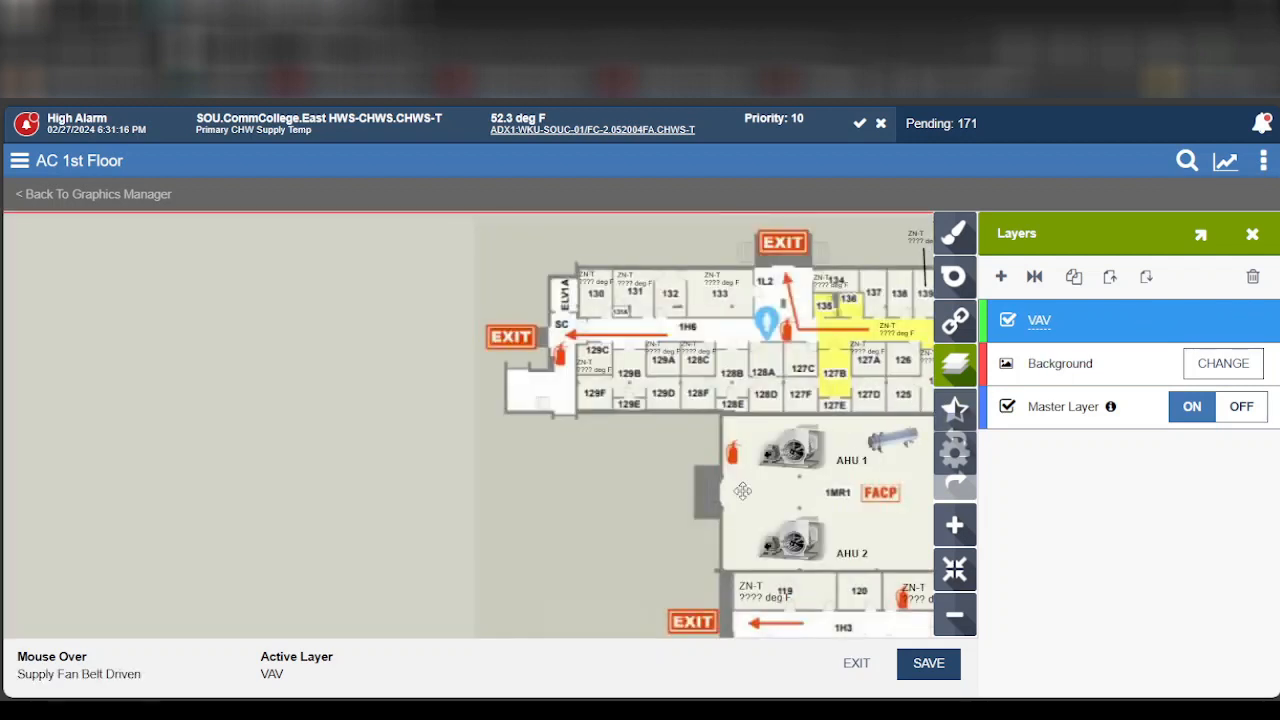
scroll(614, 483, "up", 3)
scroll(605, 555, "down", 4)
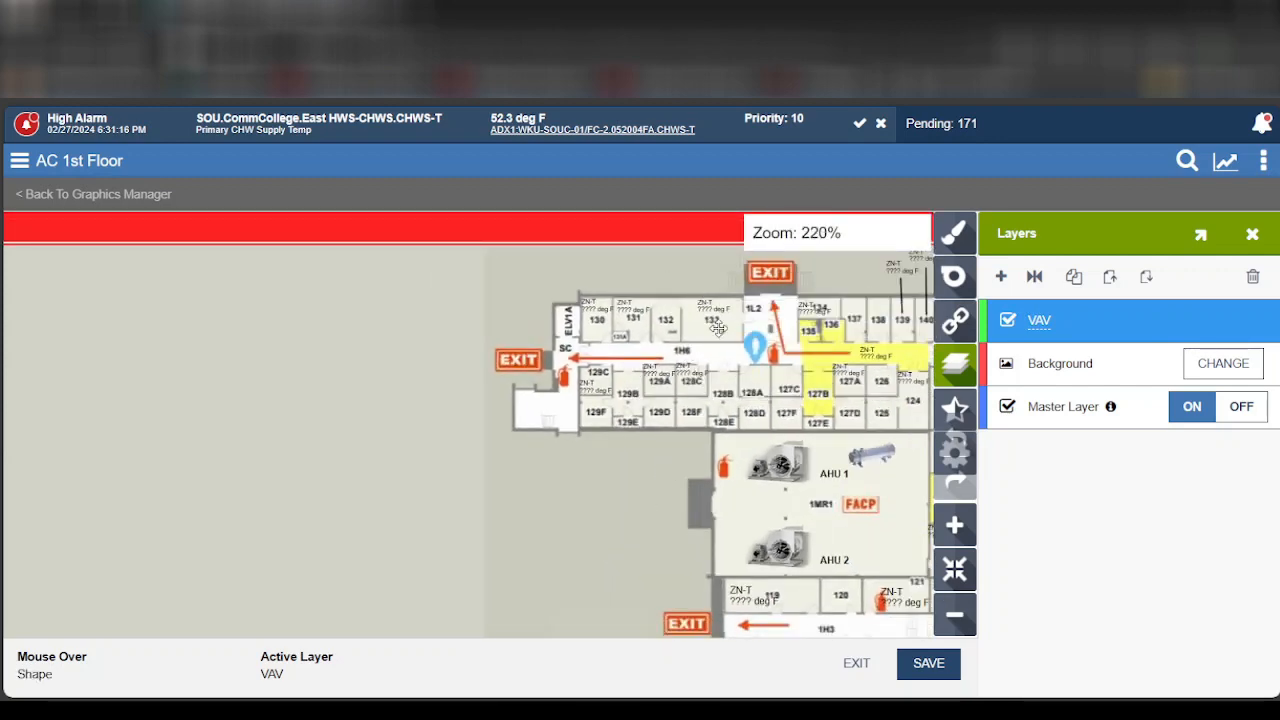
scroll(745, 320, "up", 2)
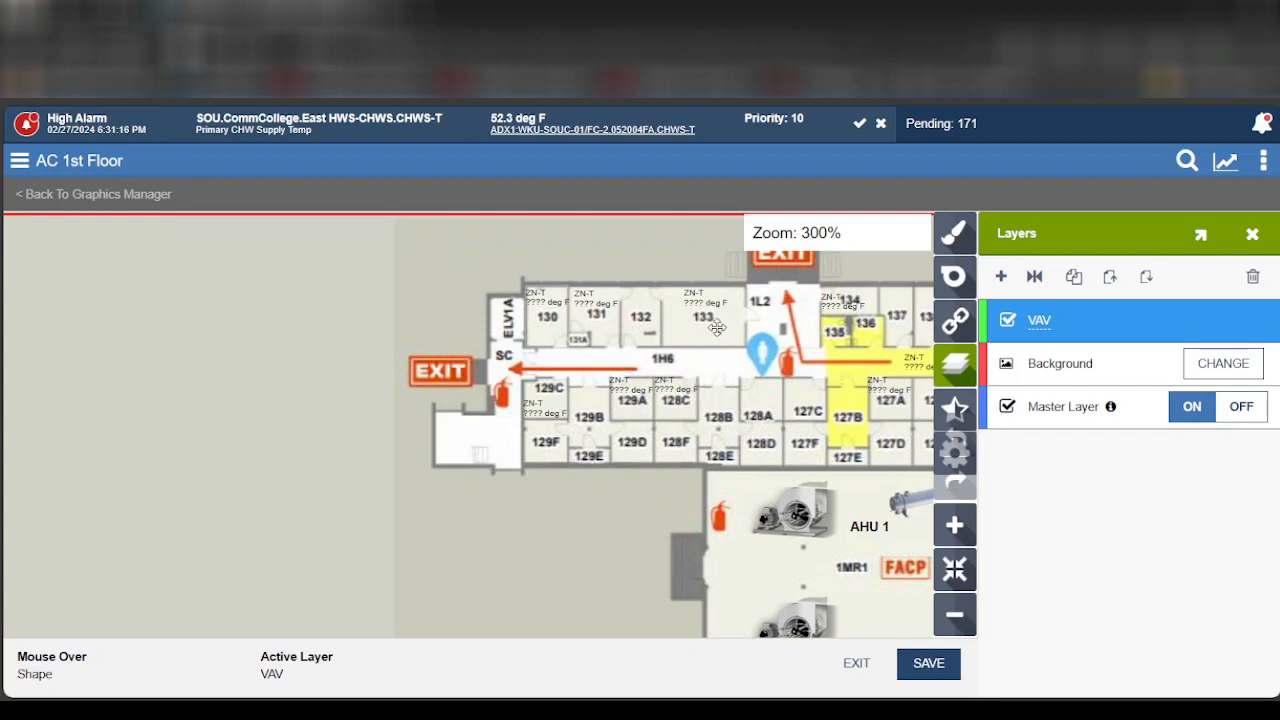
- Draw a four-cornered polygon with the pen tool in the blank area west of the floor plan on the VAV layer
left_click(957, 240)
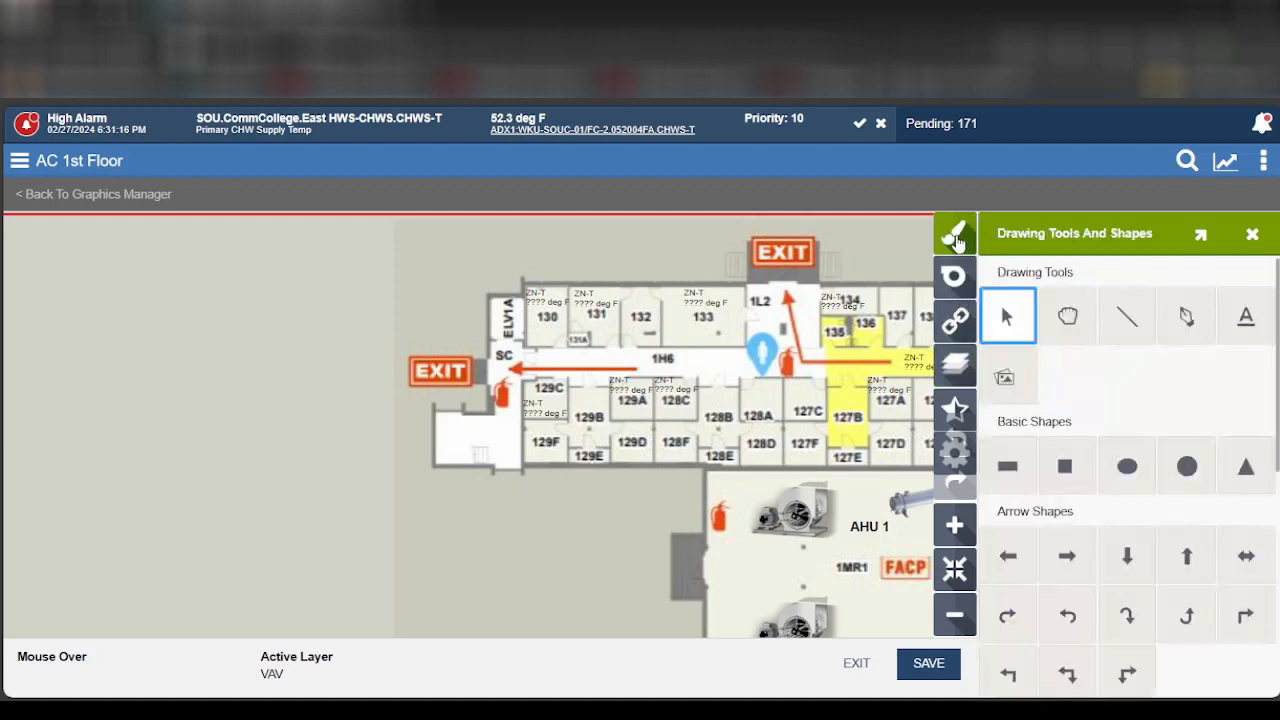
left_click(1189, 317)
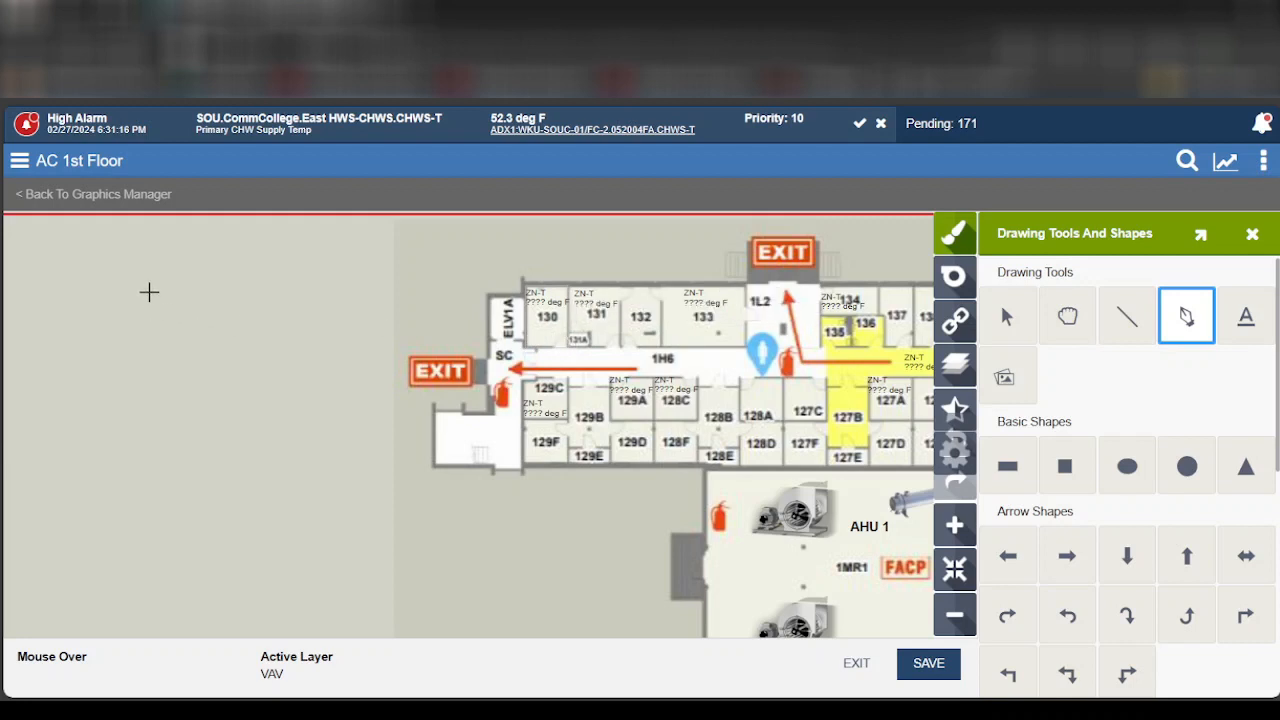
left_click_drag(150, 292, 148, 353)
left_click_drag(160, 353, 193, 347)
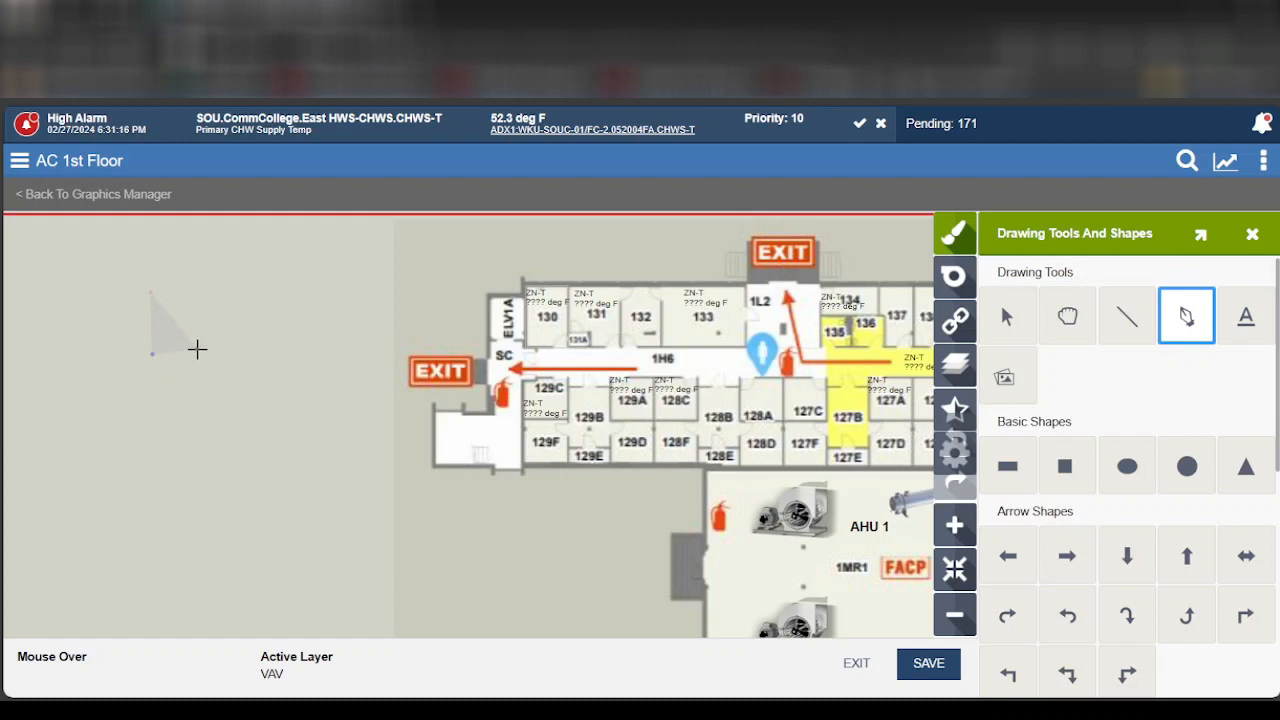
key("ctrl+s")
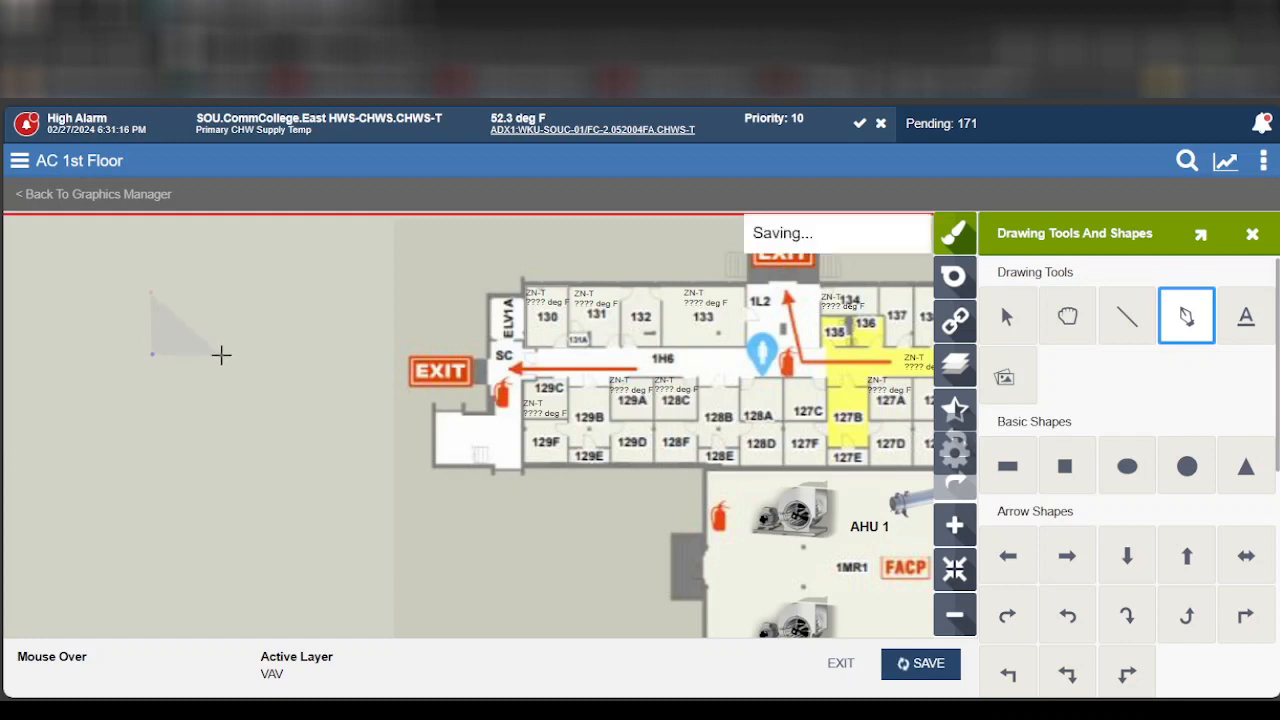
left_click(221, 354)
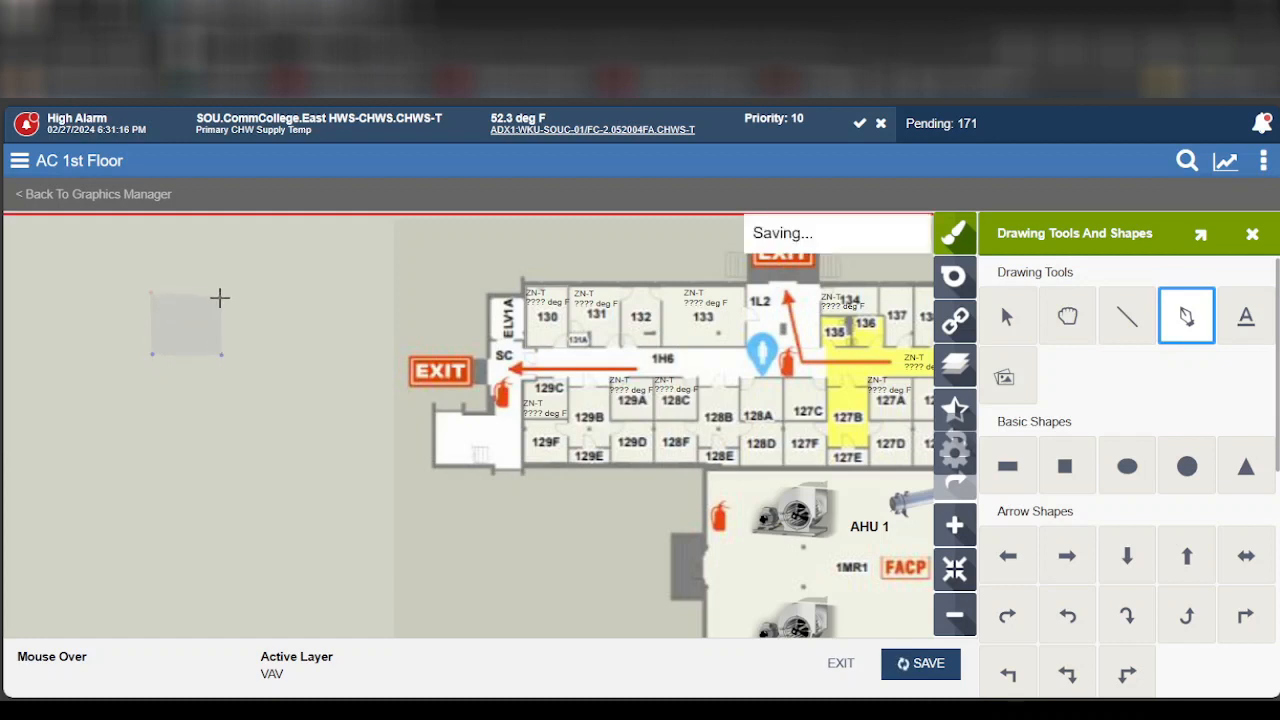
left_click(219, 288)
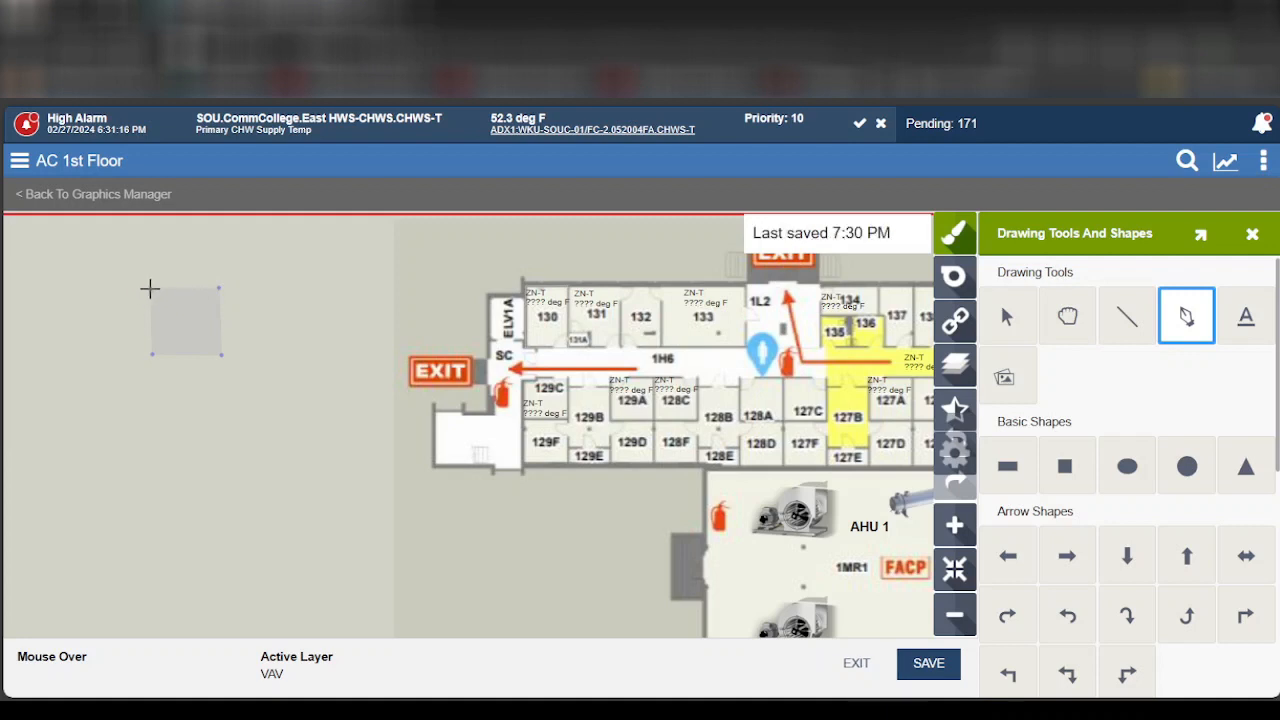
left_click(151, 288)
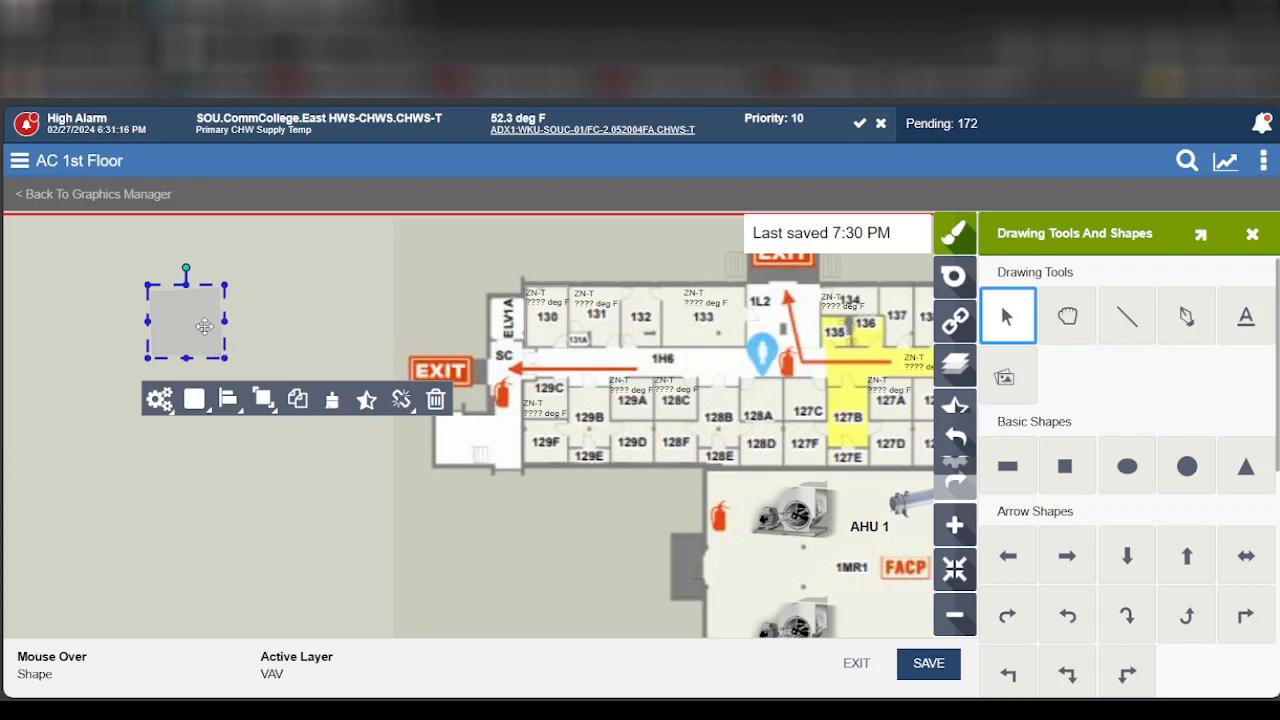
- Open the polygon's bindings and set its navigation target to RM 104 Office AHU-2 from the Floor 1 equipment
left_click(398, 403)
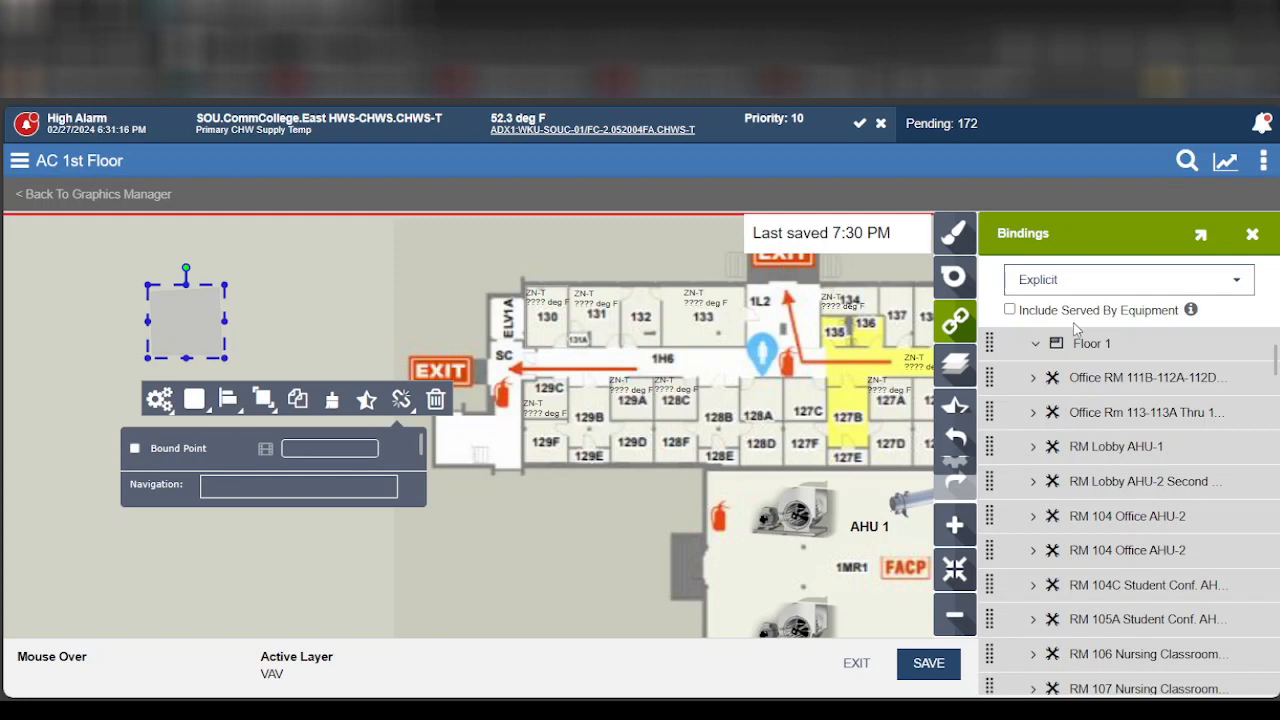
left_click(1097, 290)
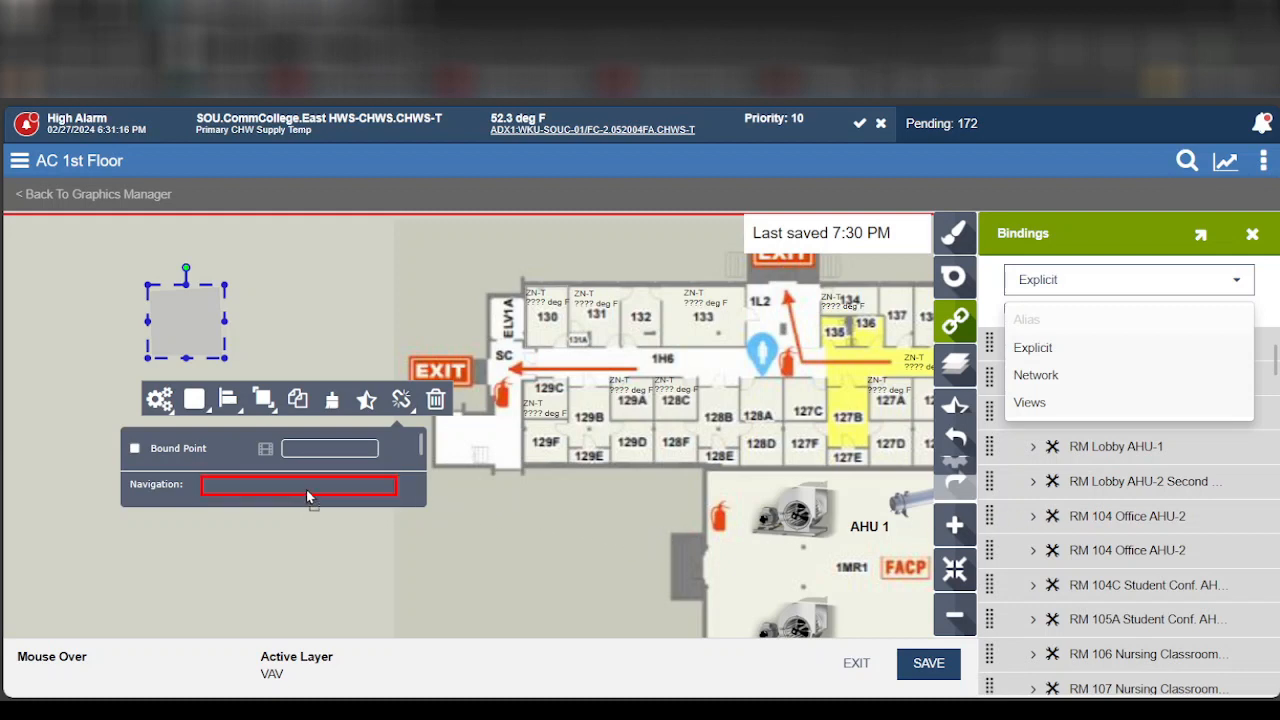
left_click_drag(306, 489, 306, 489)
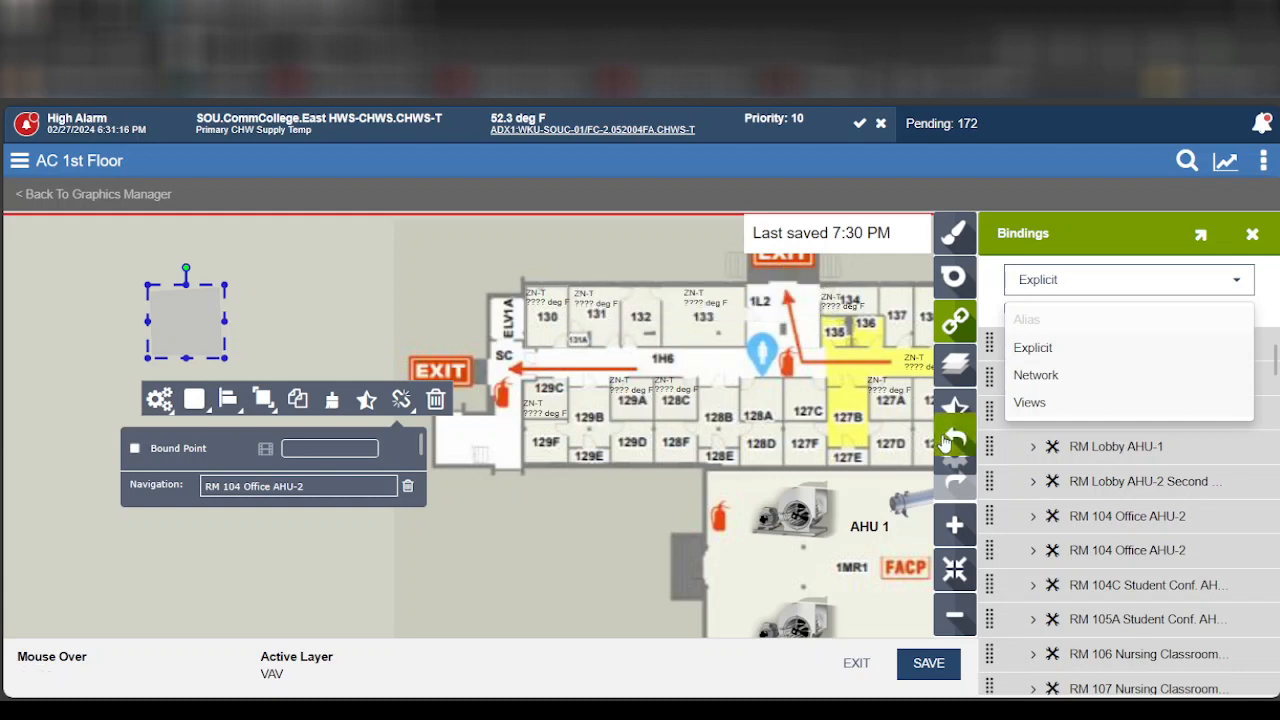
- Bind the ZN-T point of RM 104 Office AHU-2 to the polygon as its bound point
left_click(1038, 549)
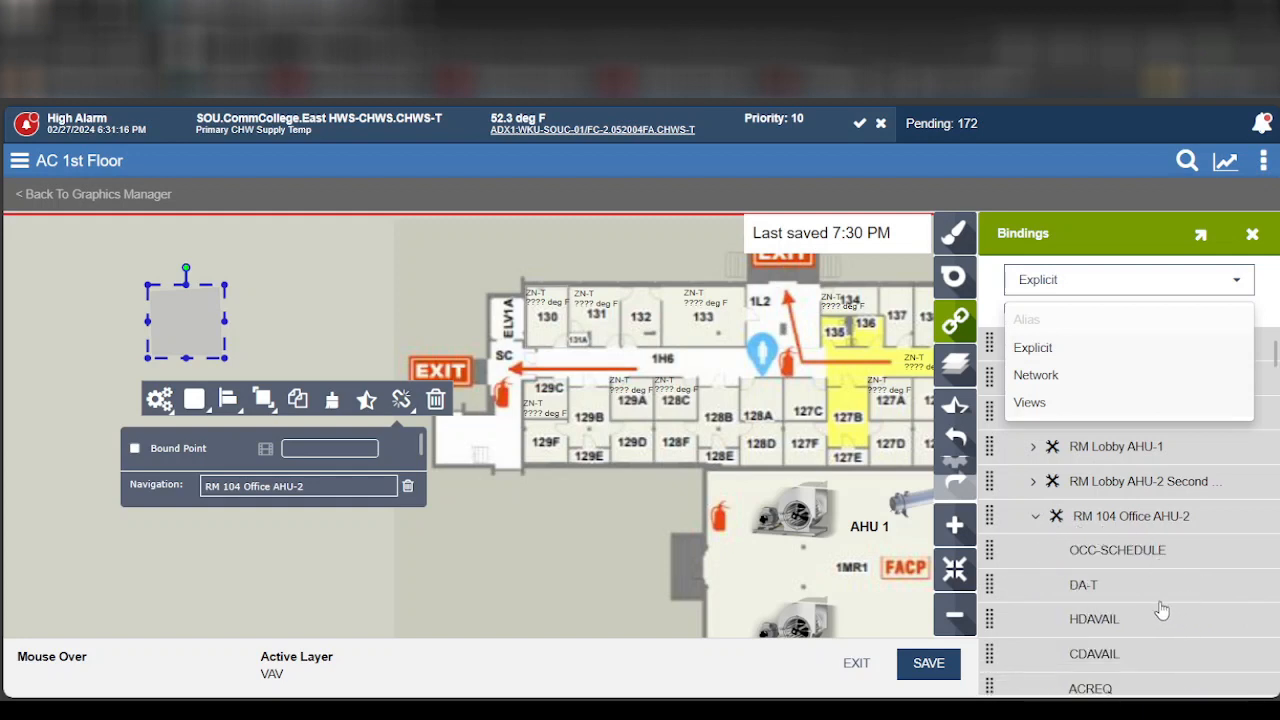
scroll(1162, 610, "down", 5)
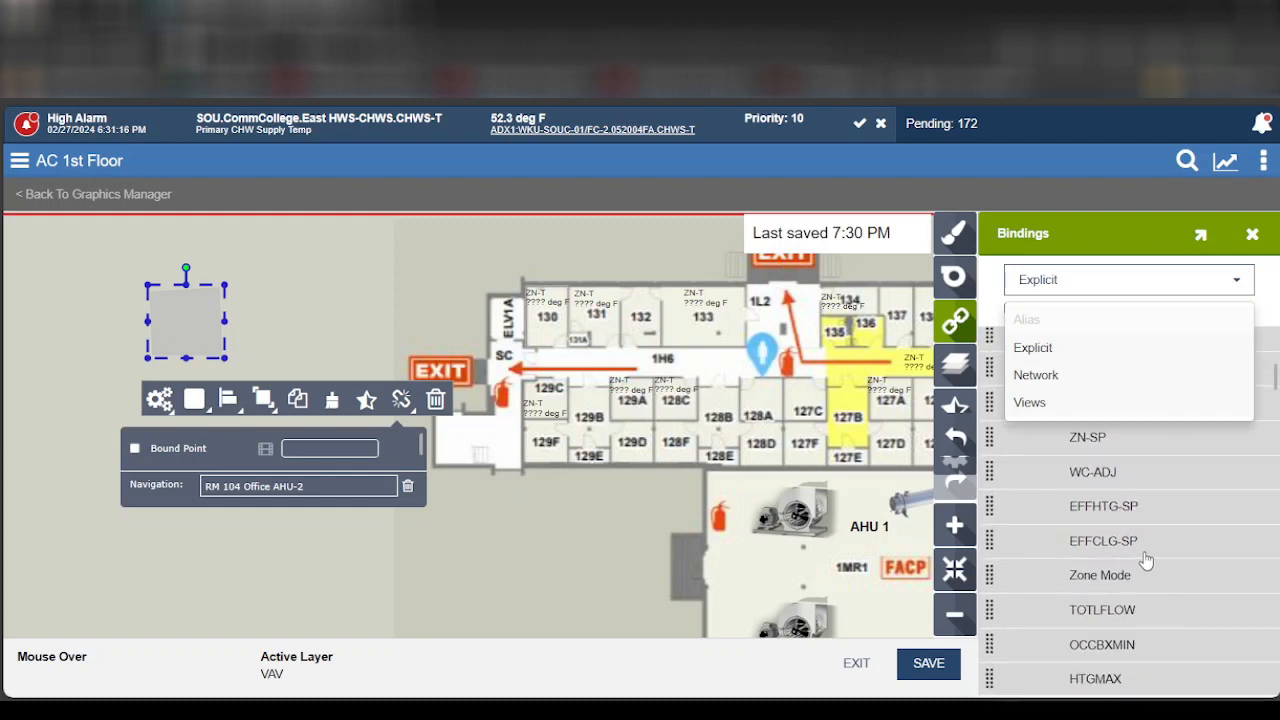
scroll(1146, 563, "down", 5)
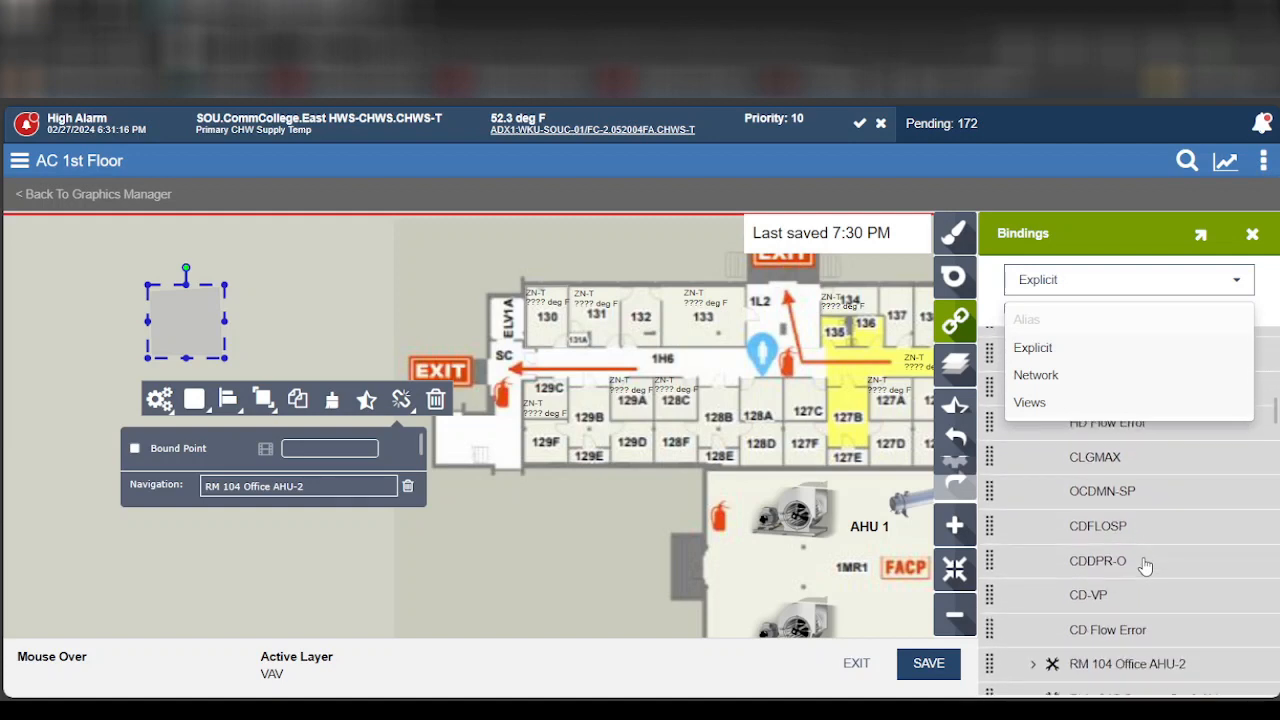
scroll(1146, 567, "up", 5)
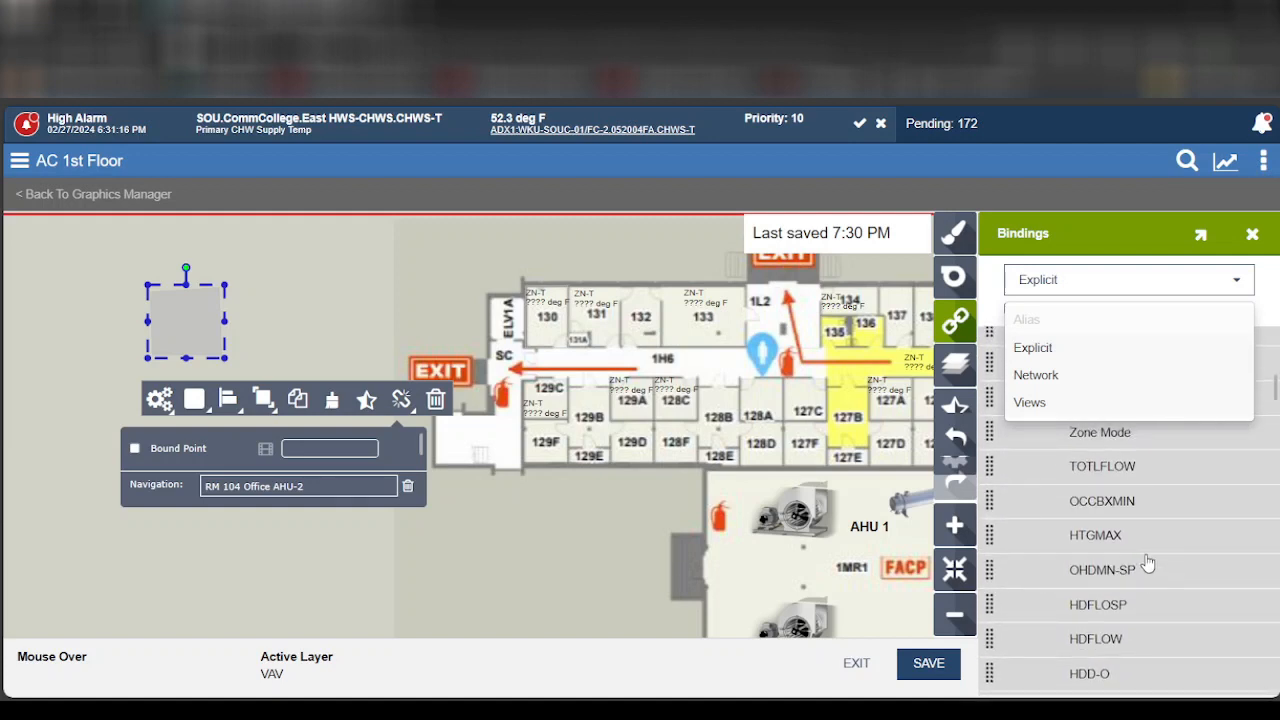
scroll(1148, 565, "up", 4)
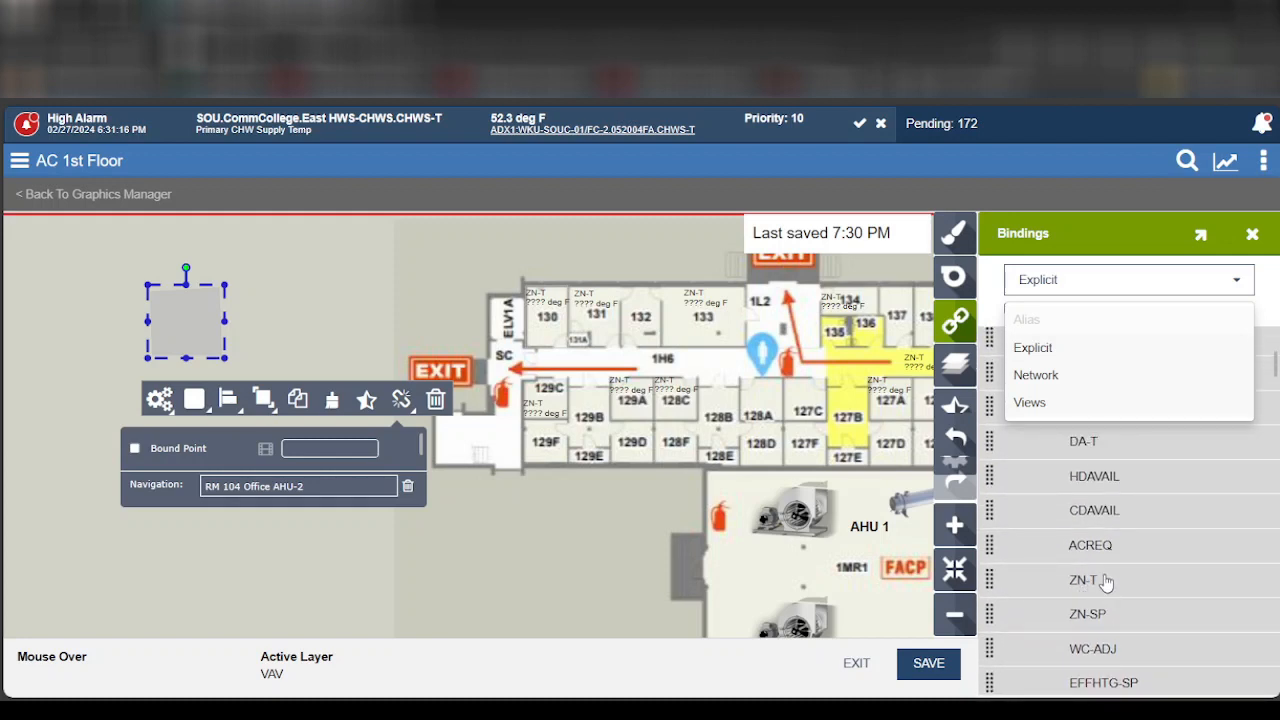
left_click_drag(1104, 582, 340, 488)
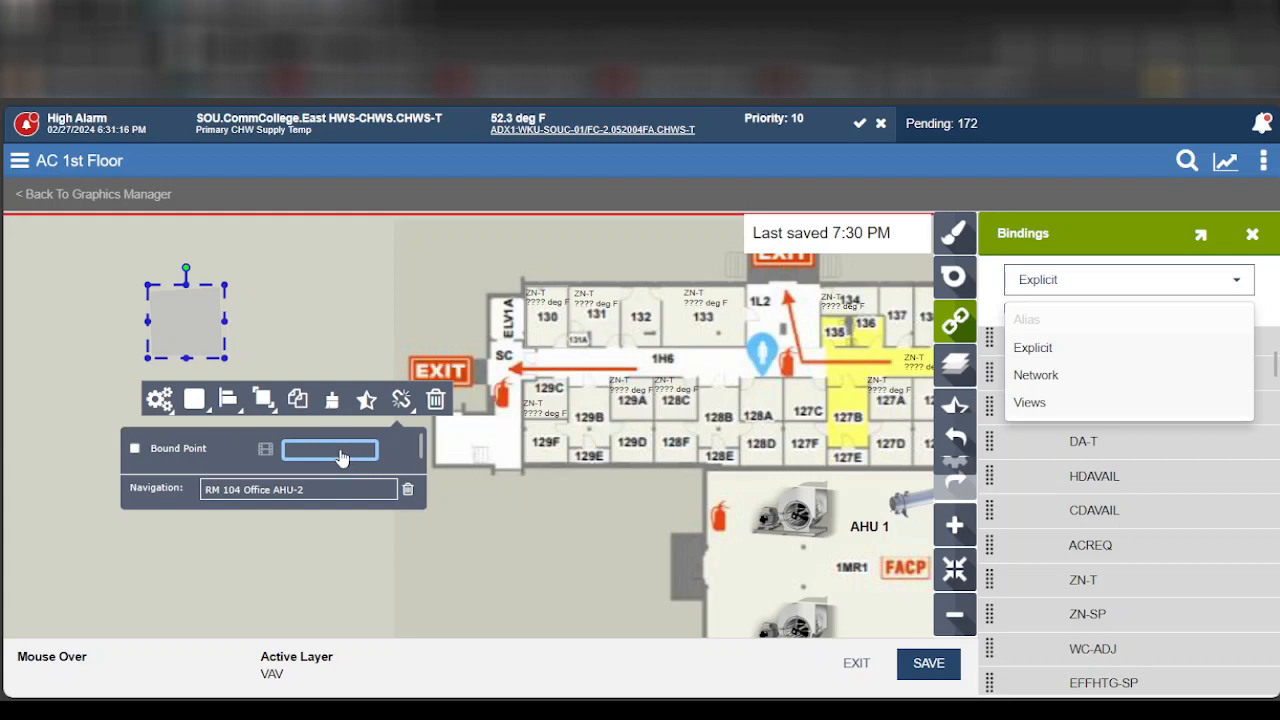
left_click_drag(341, 457, 340, 455)
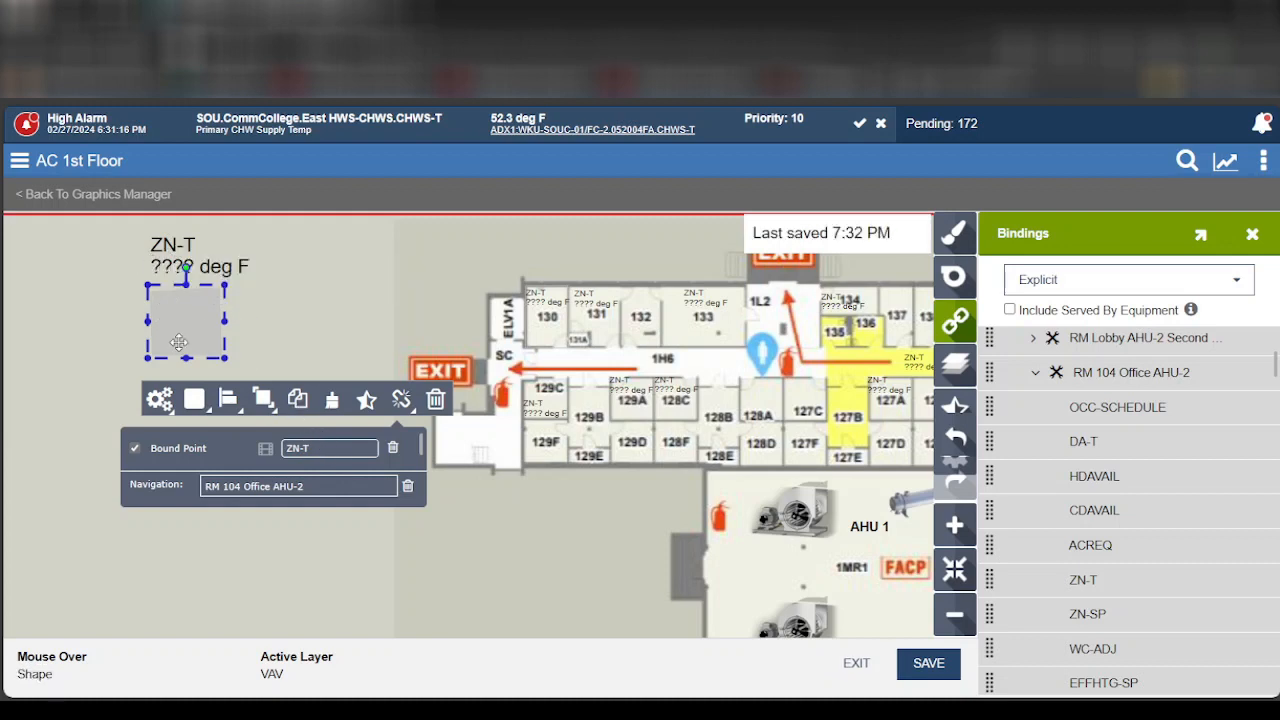
- Move the polygon farther from the floor plan and place its ZN-T label over it
left_click(269, 309)
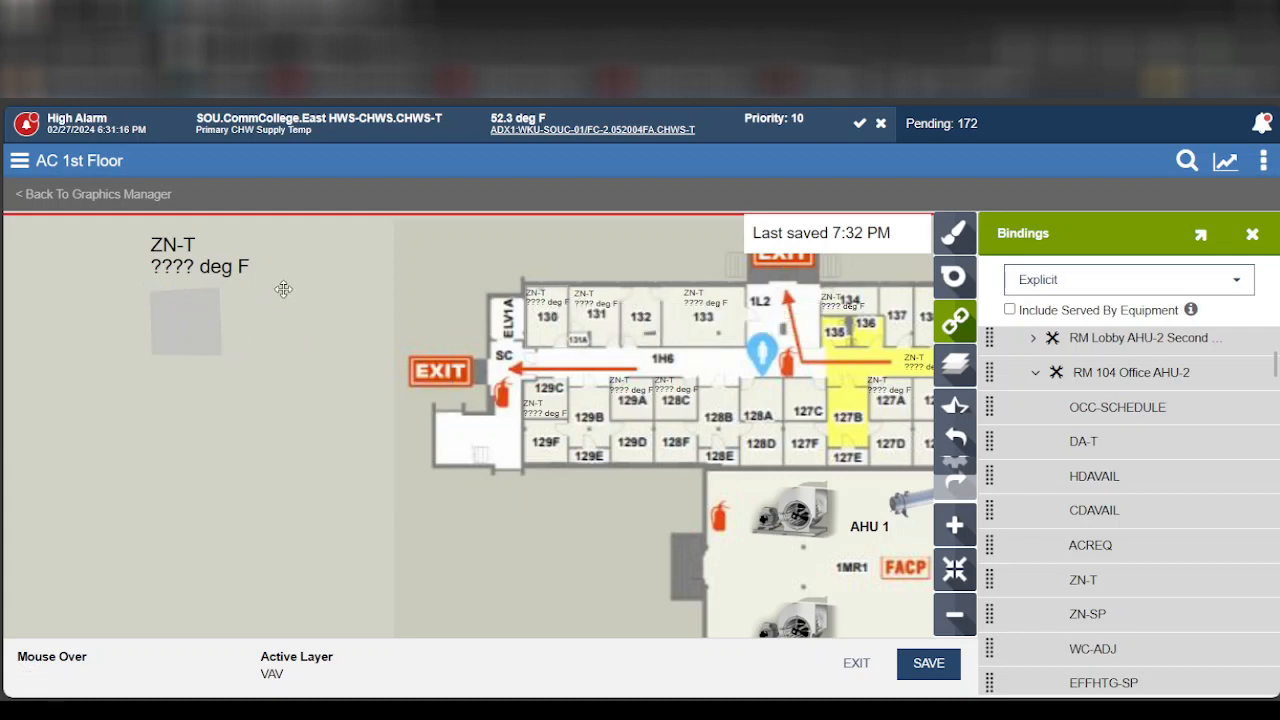
left_click_drag(158, 244, 172, 303)
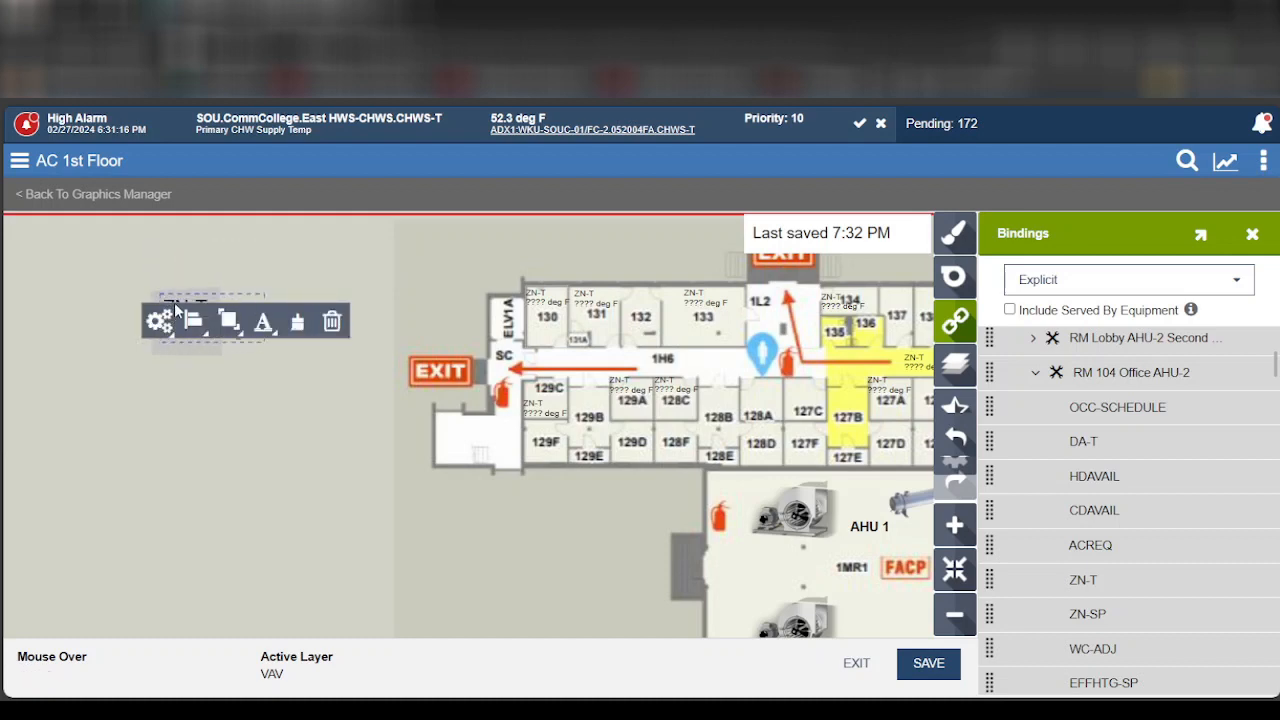
left_click_drag(175, 311, 175, 310)
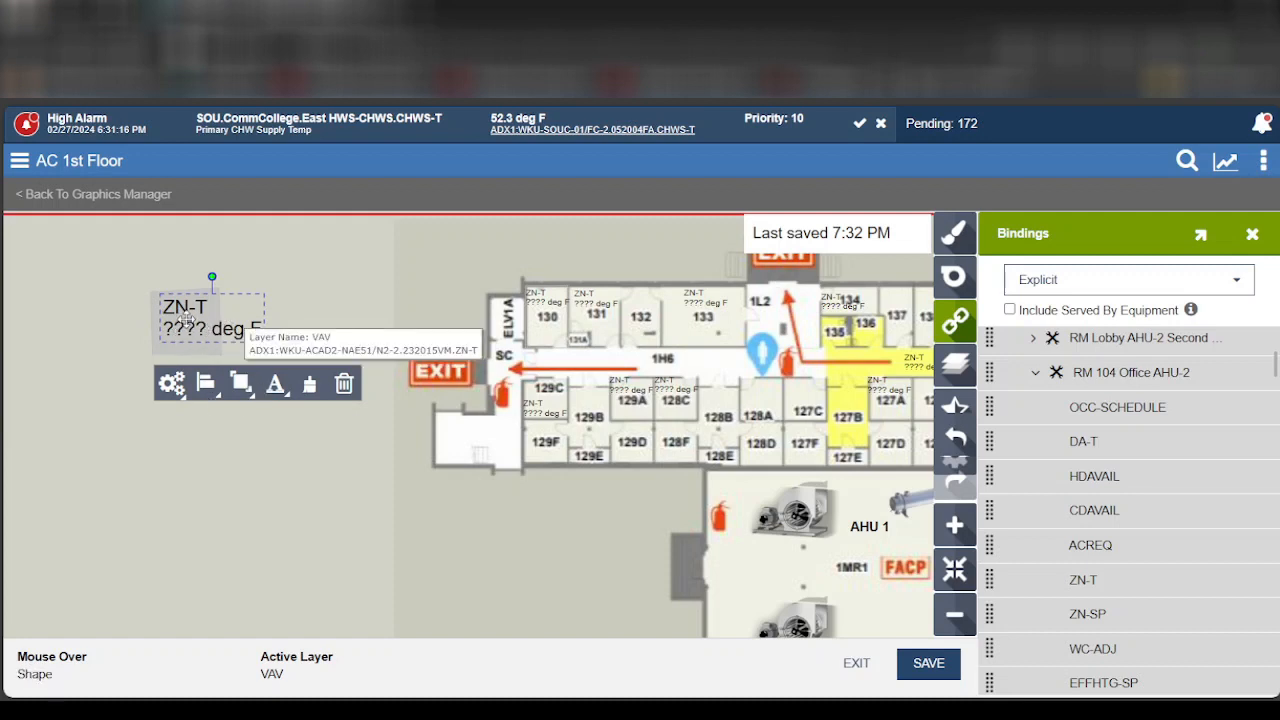
left_click_drag(224, 300, 224, 270)
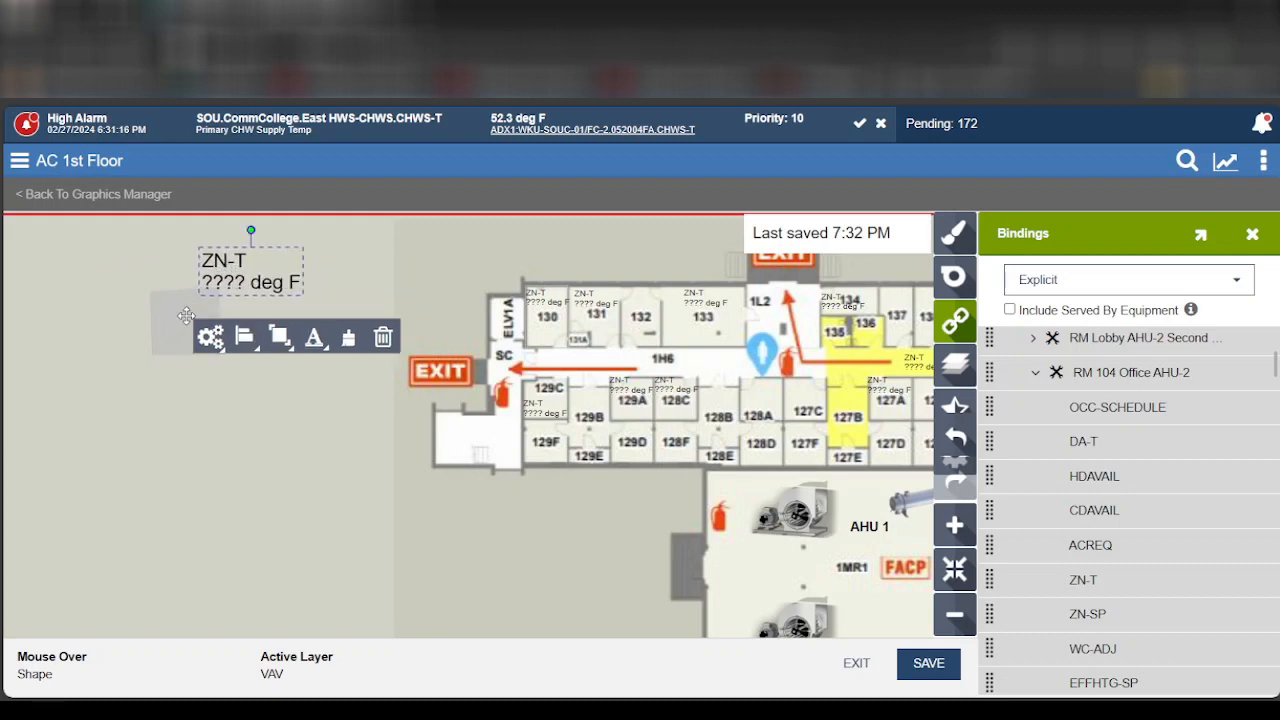
left_click(177, 321)
left_click_drag(177, 321, 136, 325)
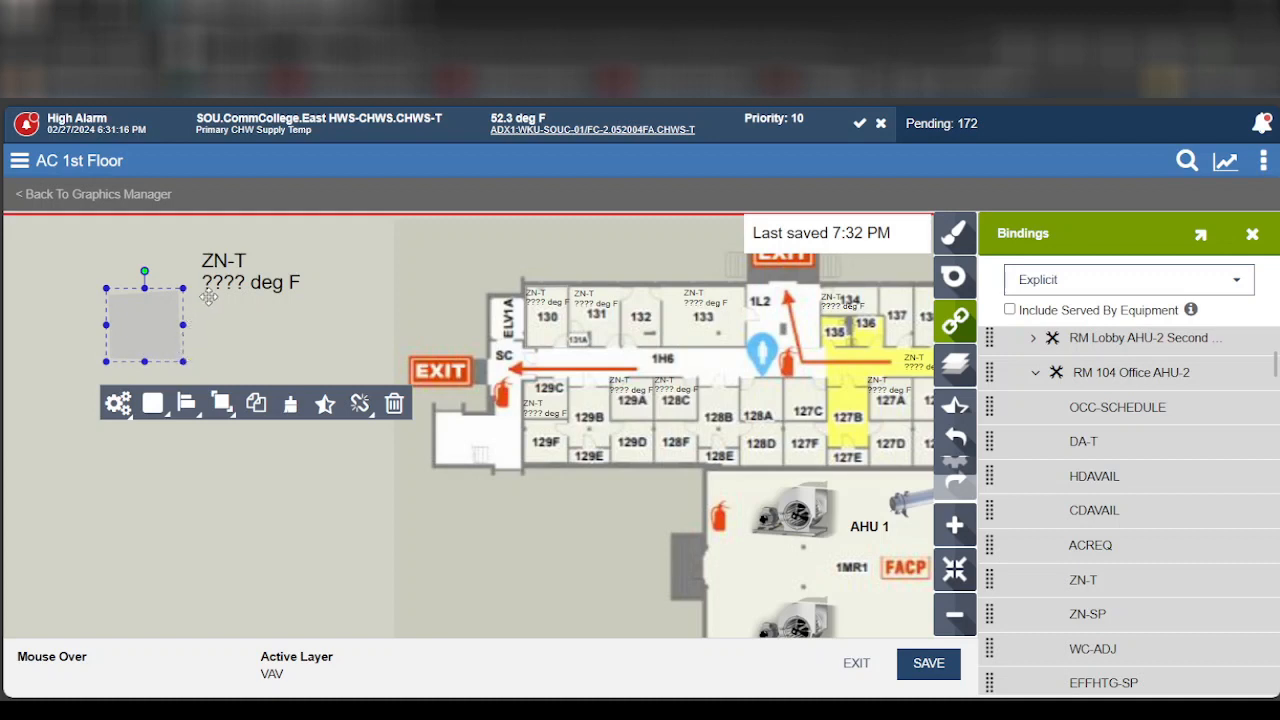
left_click_drag(215, 267, 134, 322)
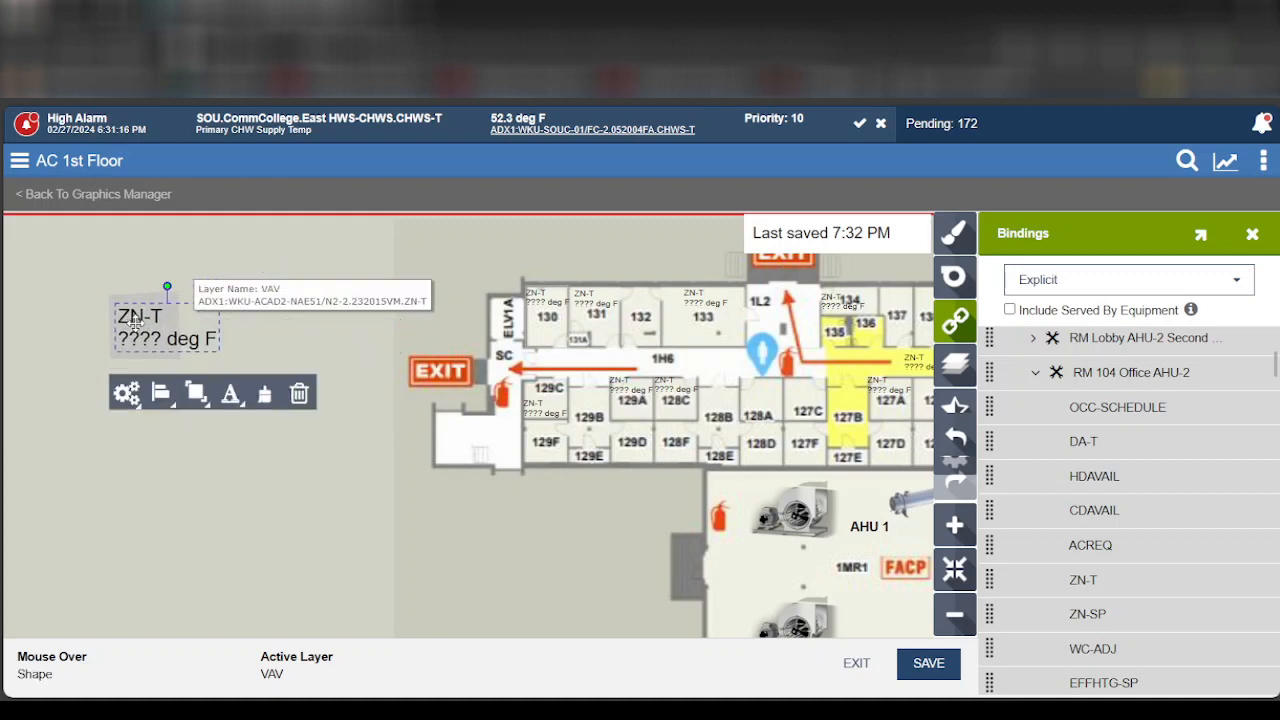
- View the ZN-T label's text formatting options and move the label off the polygon, up and to its right
left_click(230, 398)
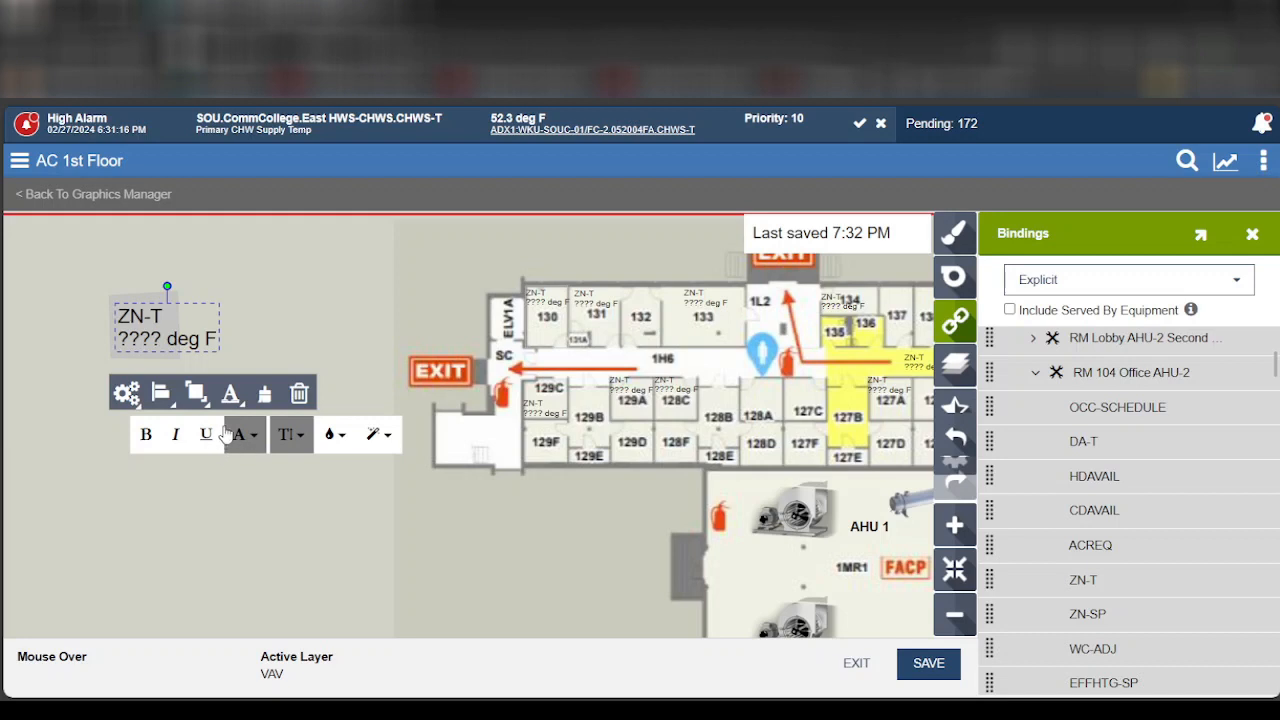
left_click(292, 312)
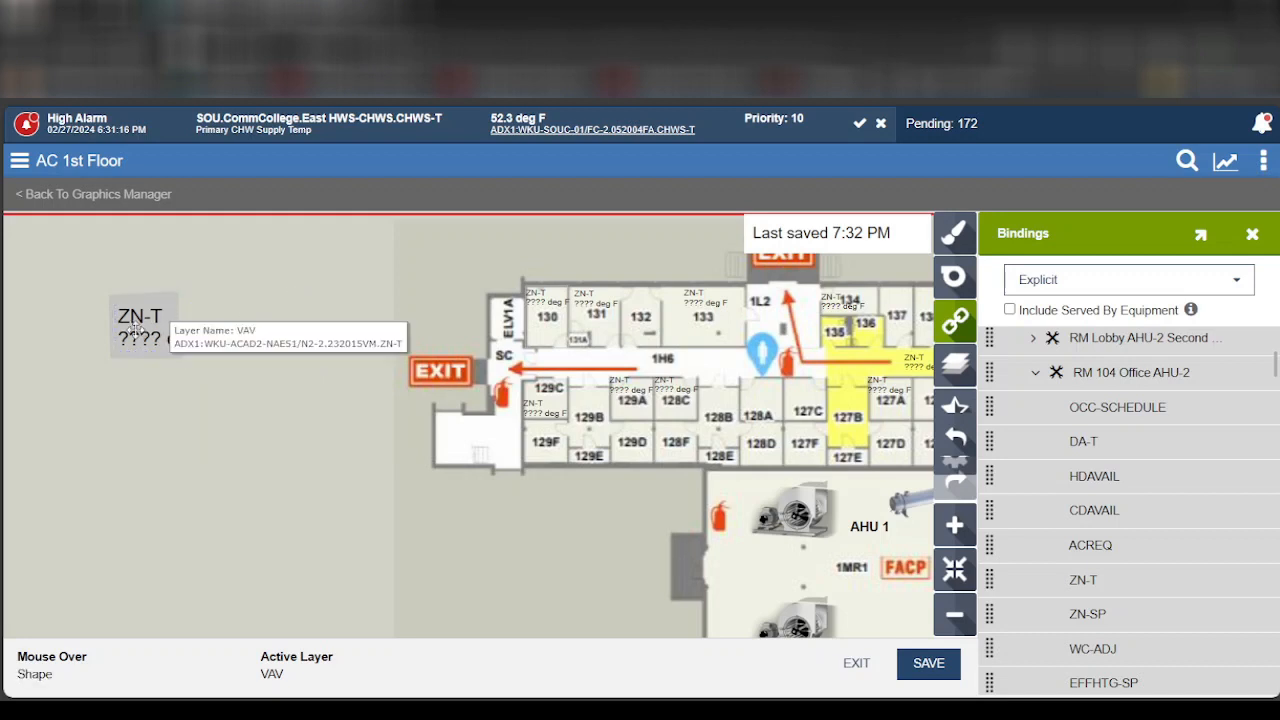
left_click_drag(133, 320, 206, 264)
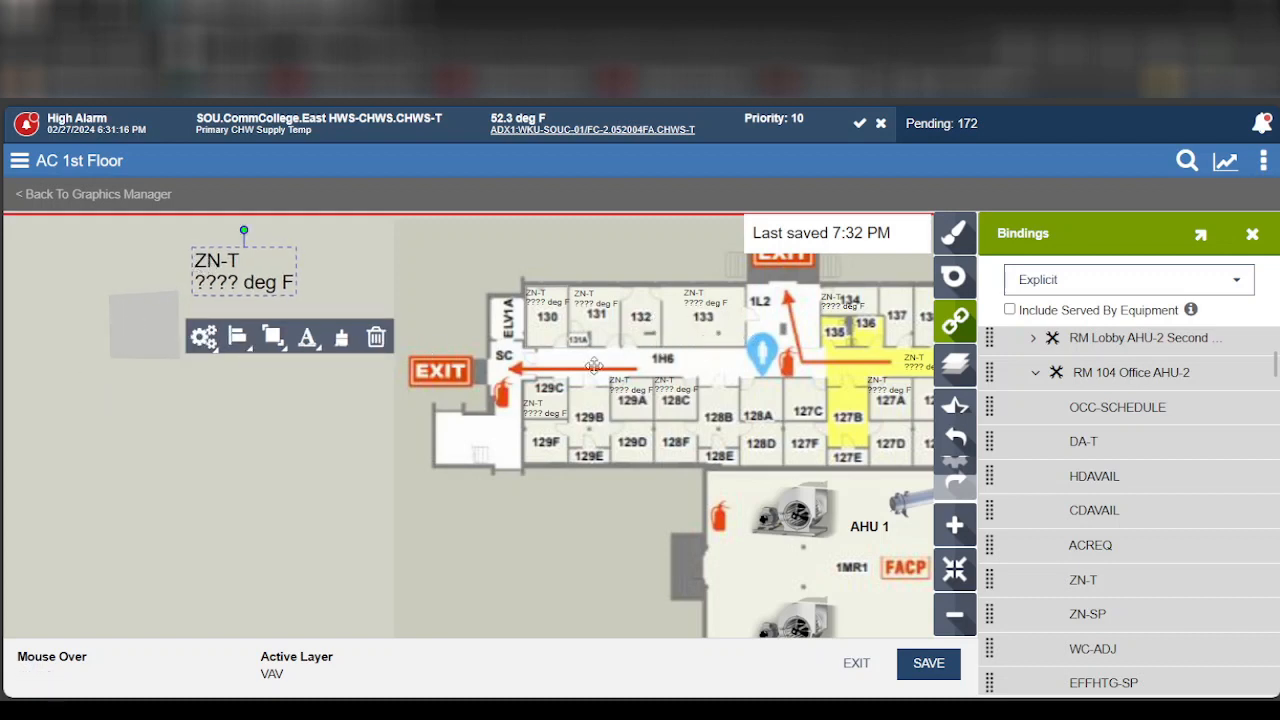
- Examine the polygon's fill, stroke colour and stroke width settings and its colour picker, leaving the colour unchanged
left_click(129, 335)
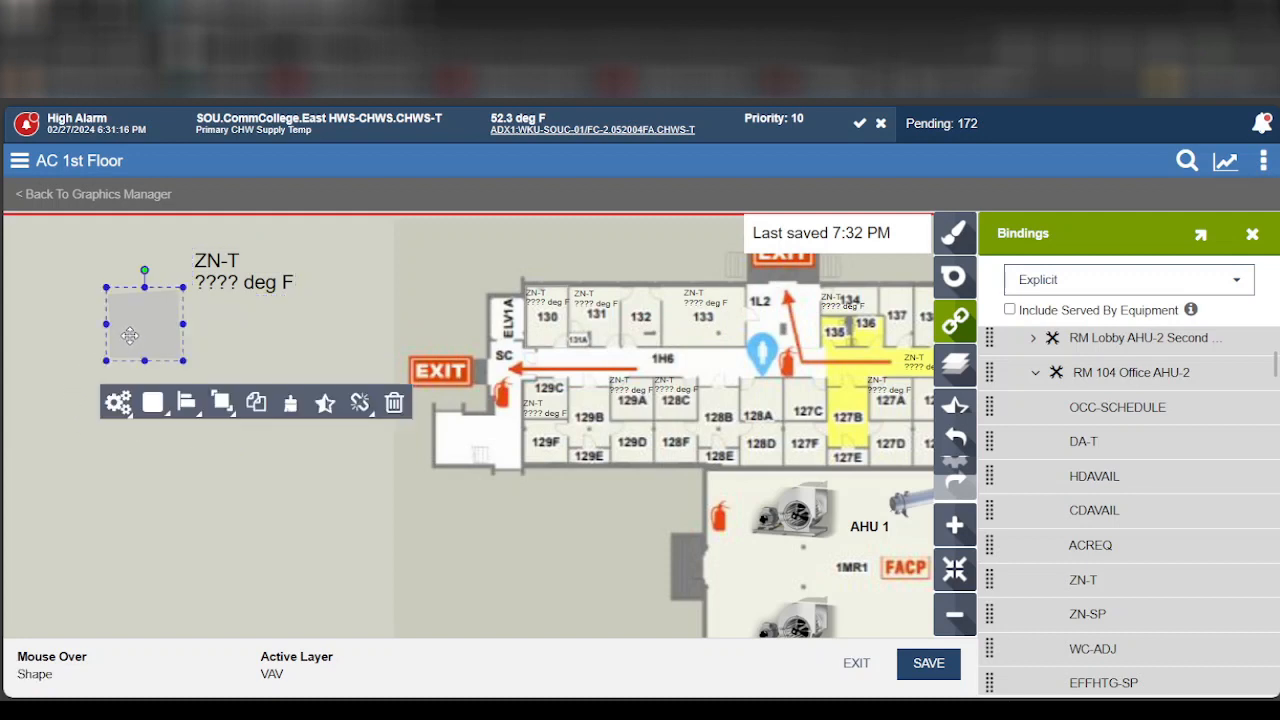
left_click(155, 411)
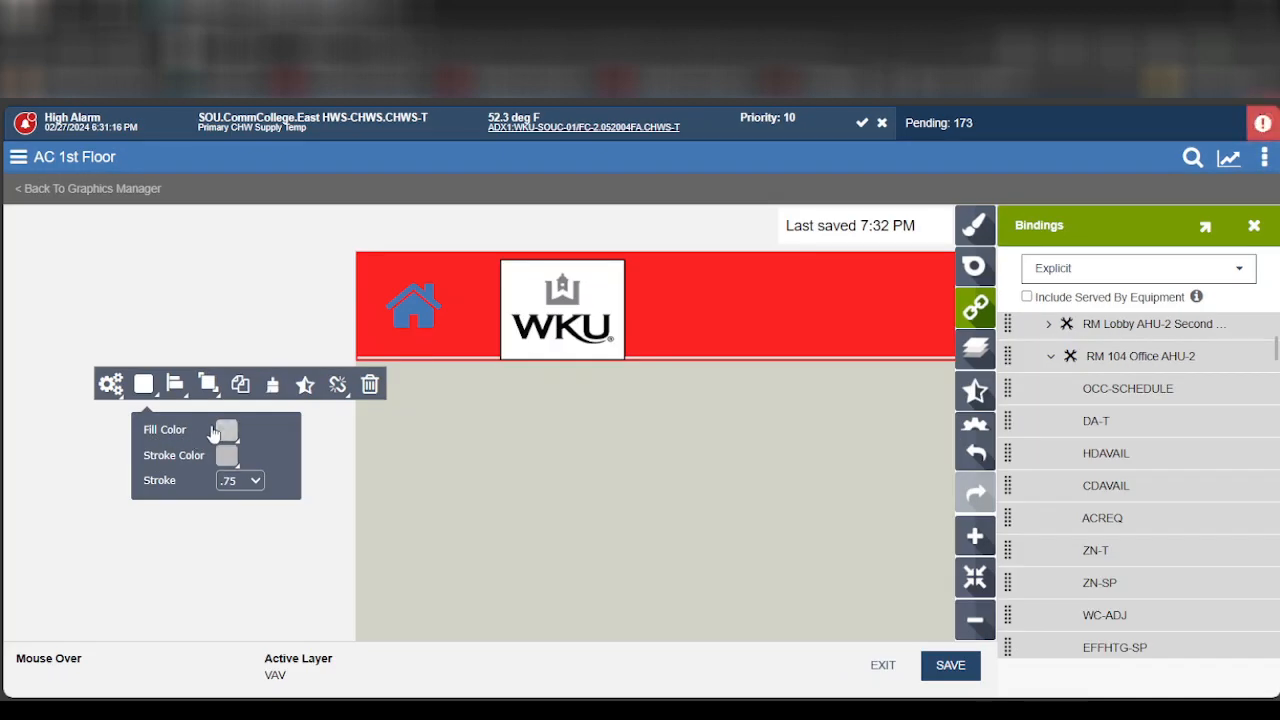
left_click(226, 431)
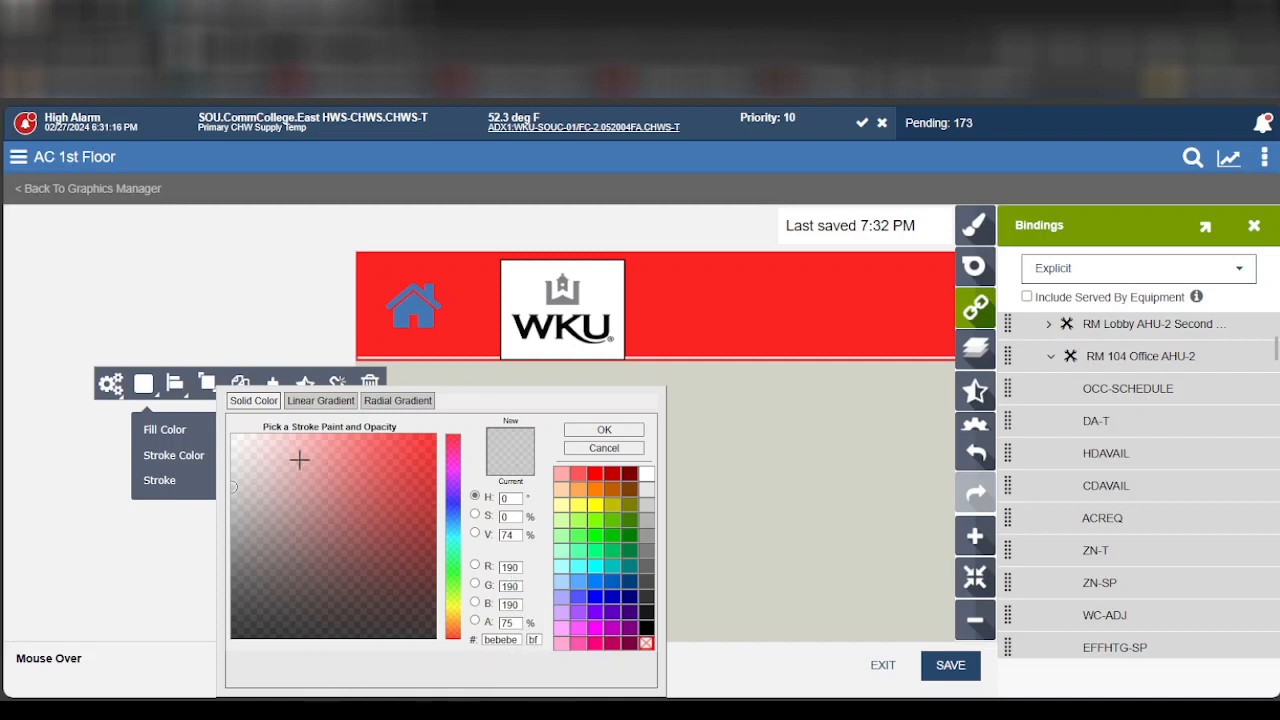
left_click(604, 448)
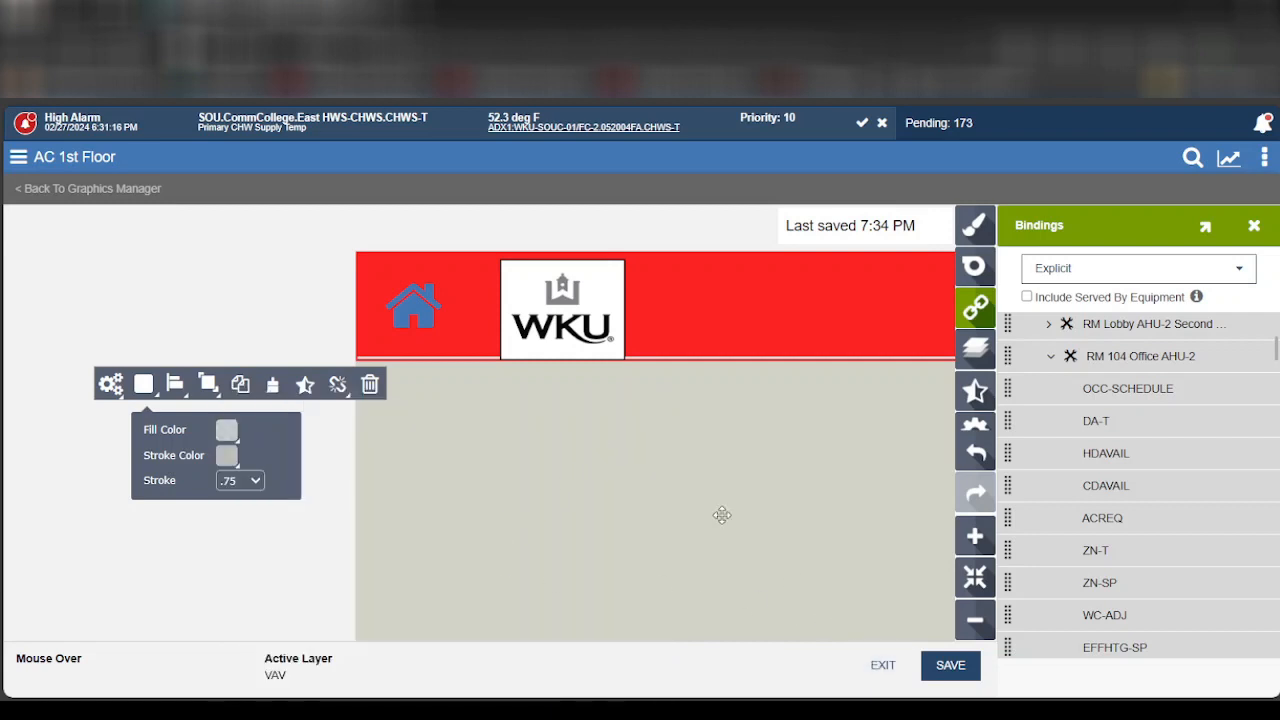
- Delete the polygon together with its ZN-T label, and exit the AC 1st Floor graphic without saving
left_click(627, 495)
scroll(525, 487, "down", 3)
scroll(525, 487, "down", 4)
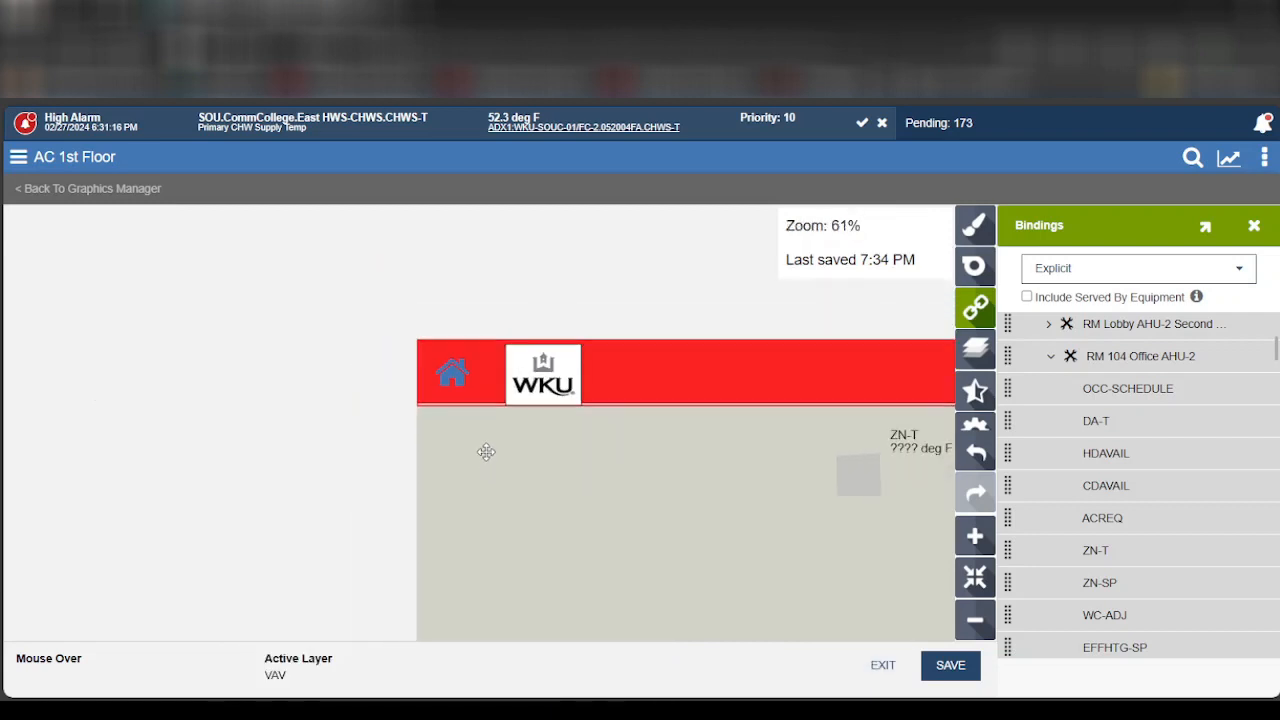
scroll(776, 500, "up", 3)
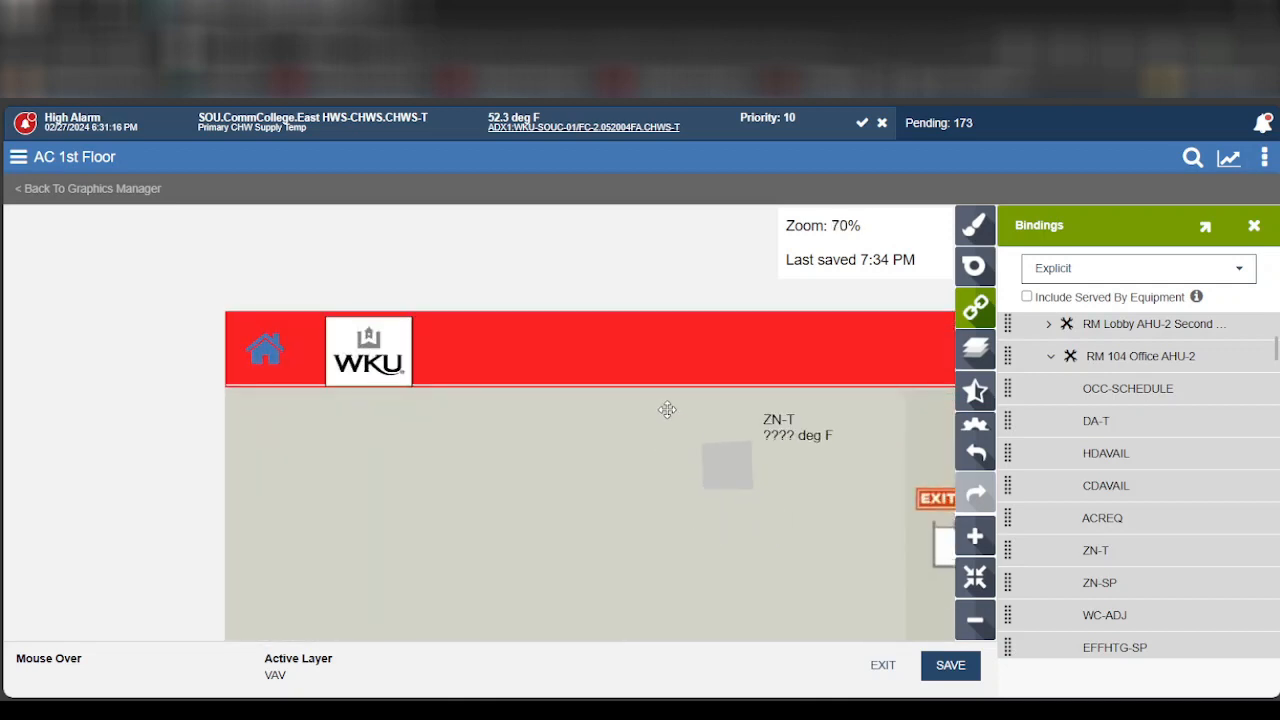
left_click_drag(677, 407, 837, 495)
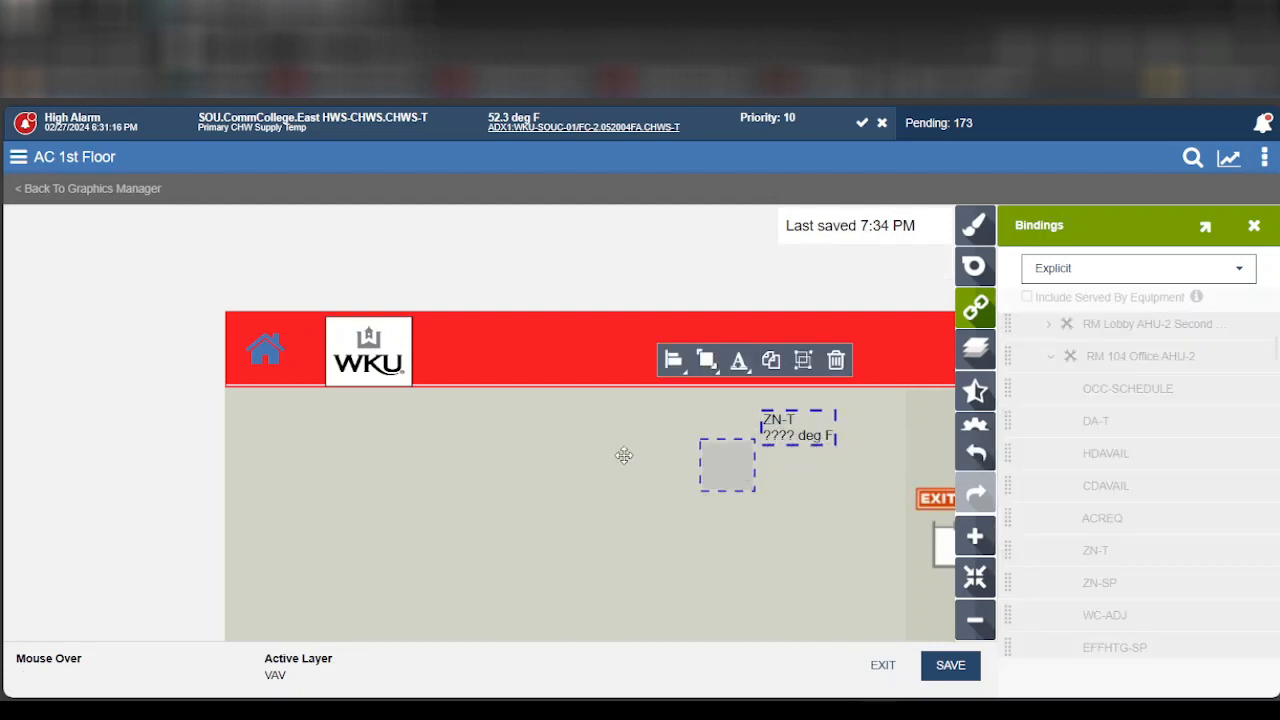
left_click(836, 360)
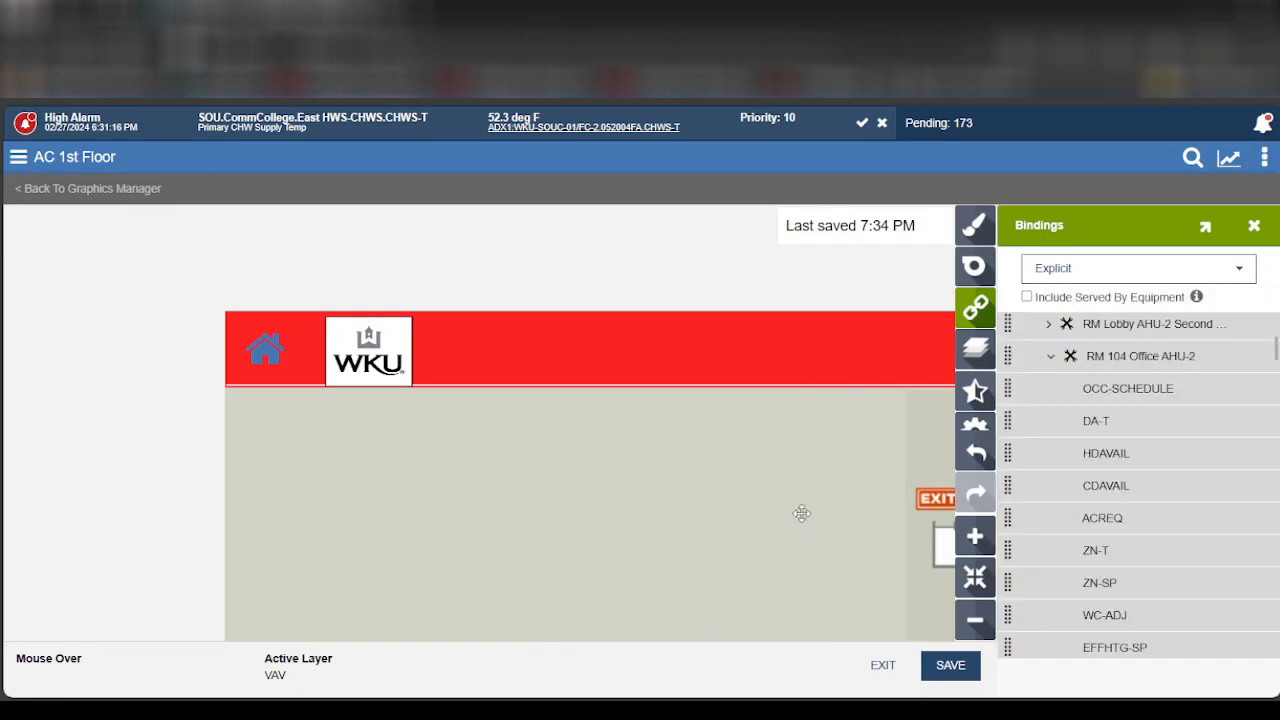
left_click(881, 668)
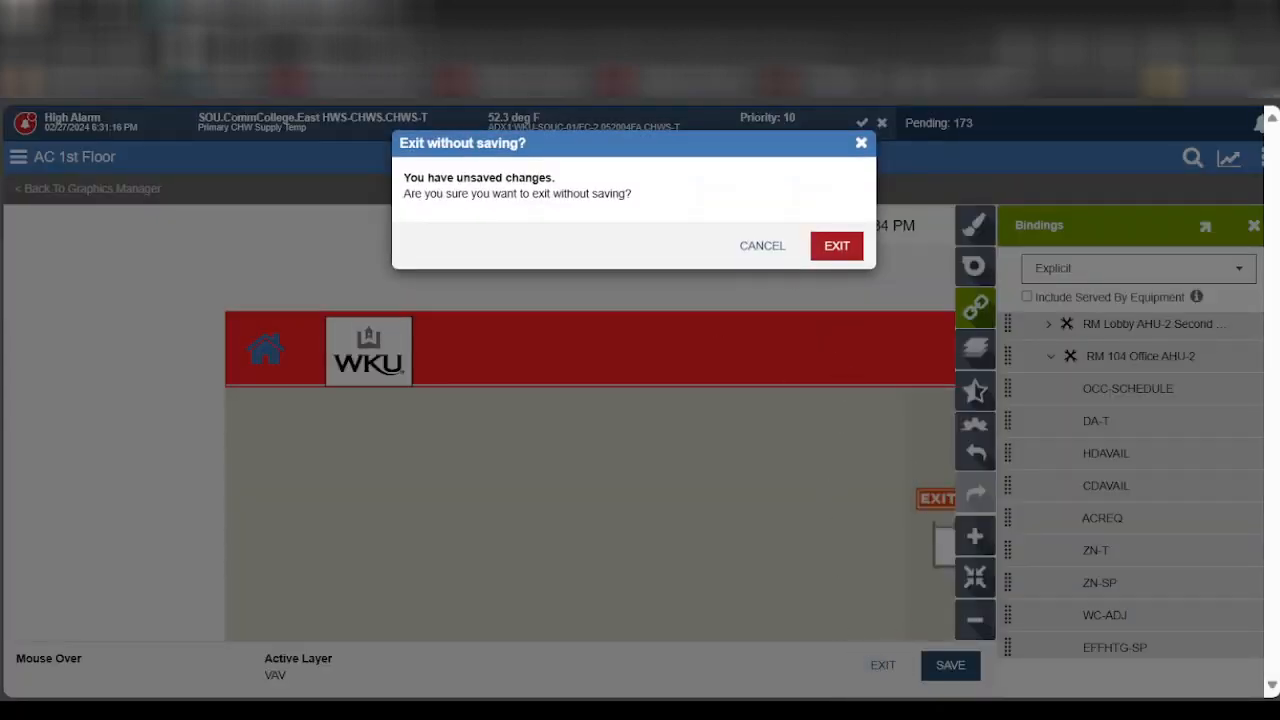
left_click(836, 247)
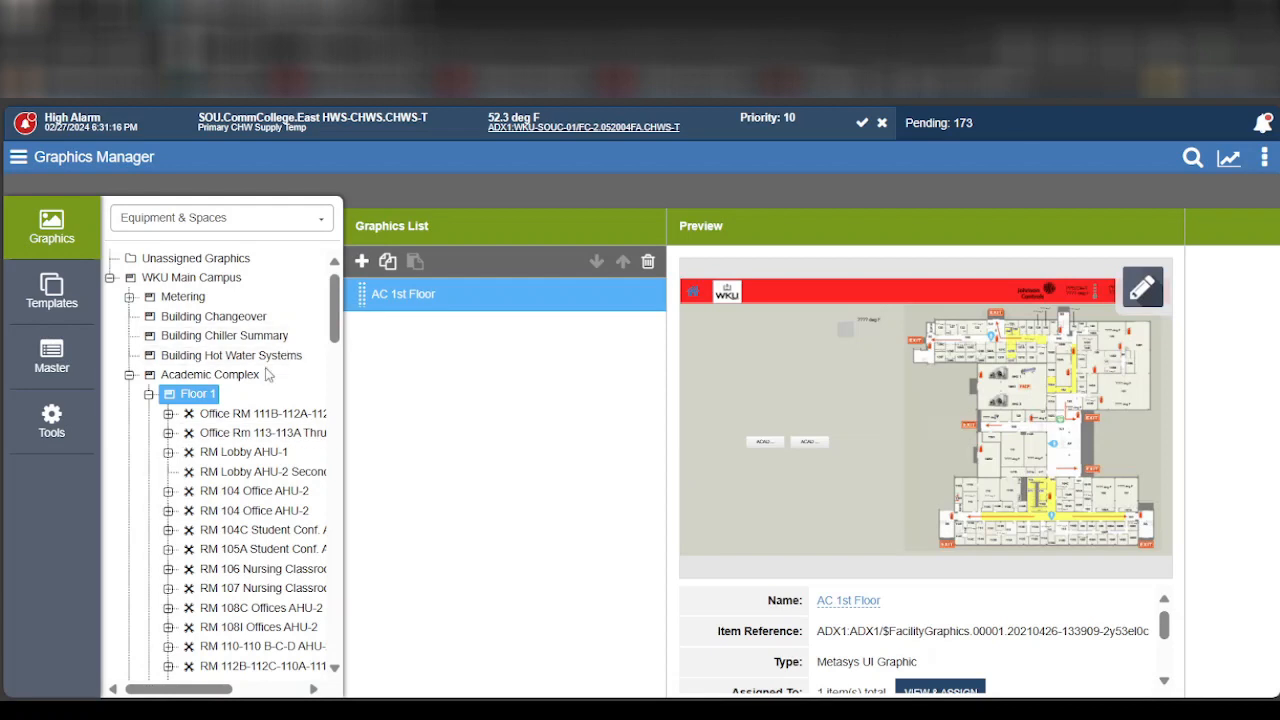
- Look through the Floor 1 equipment, and preview the ACAD VAV graphic under Equipment Definitions
left_click(264, 220)
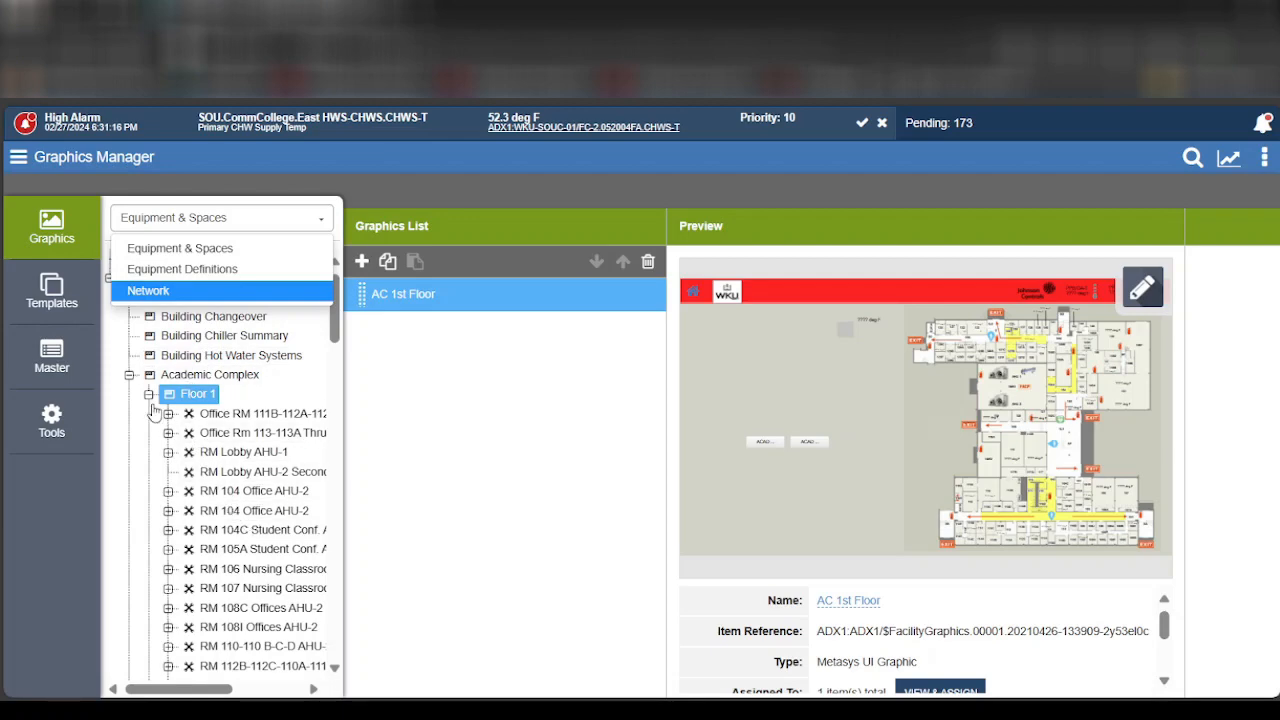
scroll(235, 535, "down", 5)
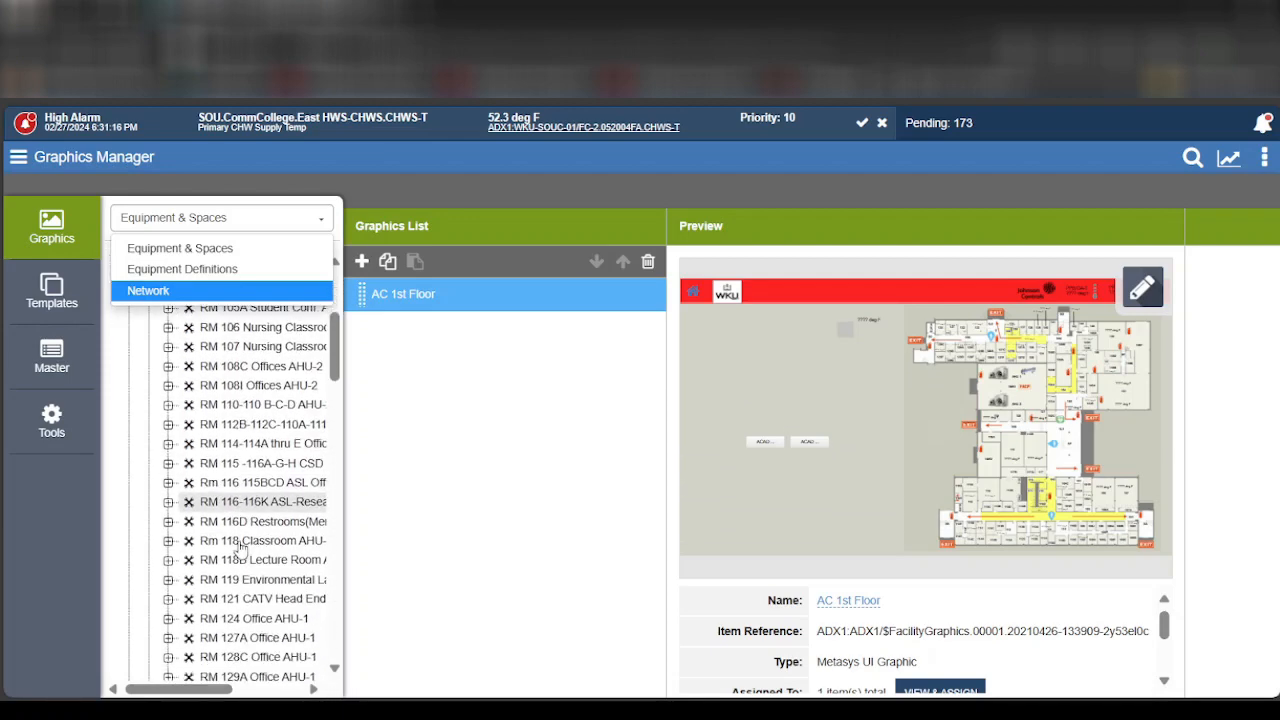
scroll(240, 545, "down", 7)
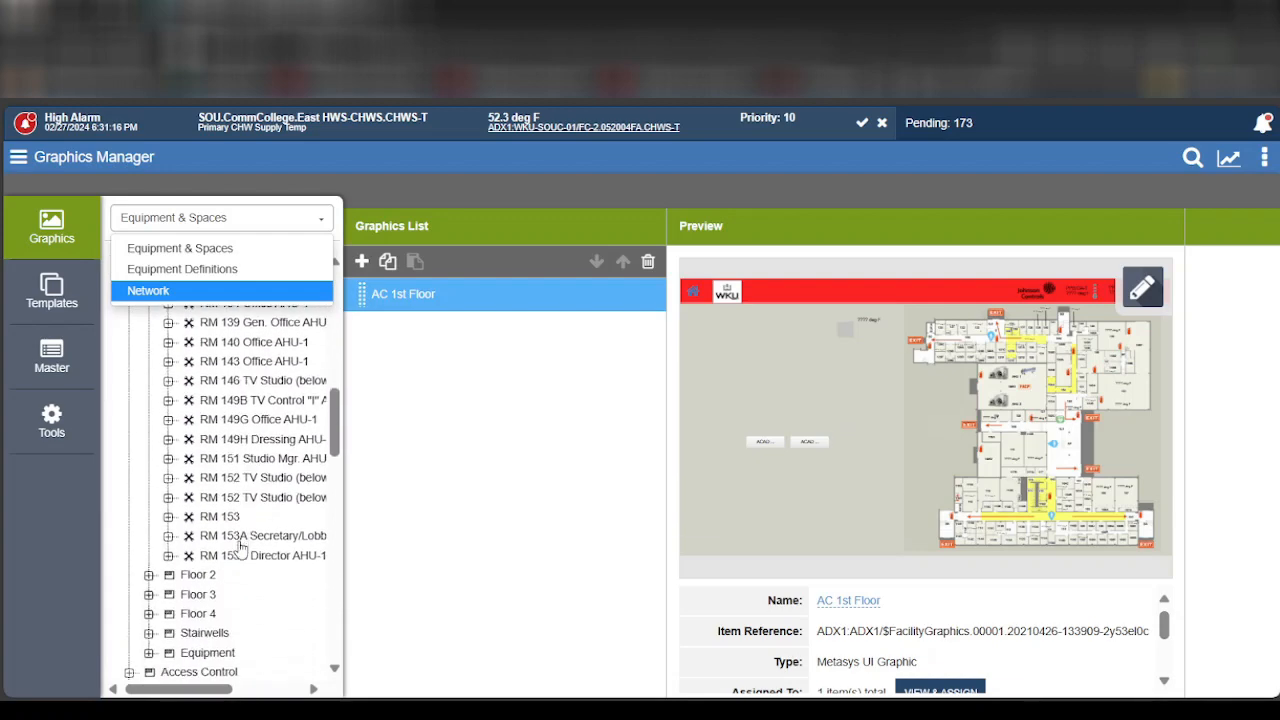
scroll(240, 545, "up", 8)
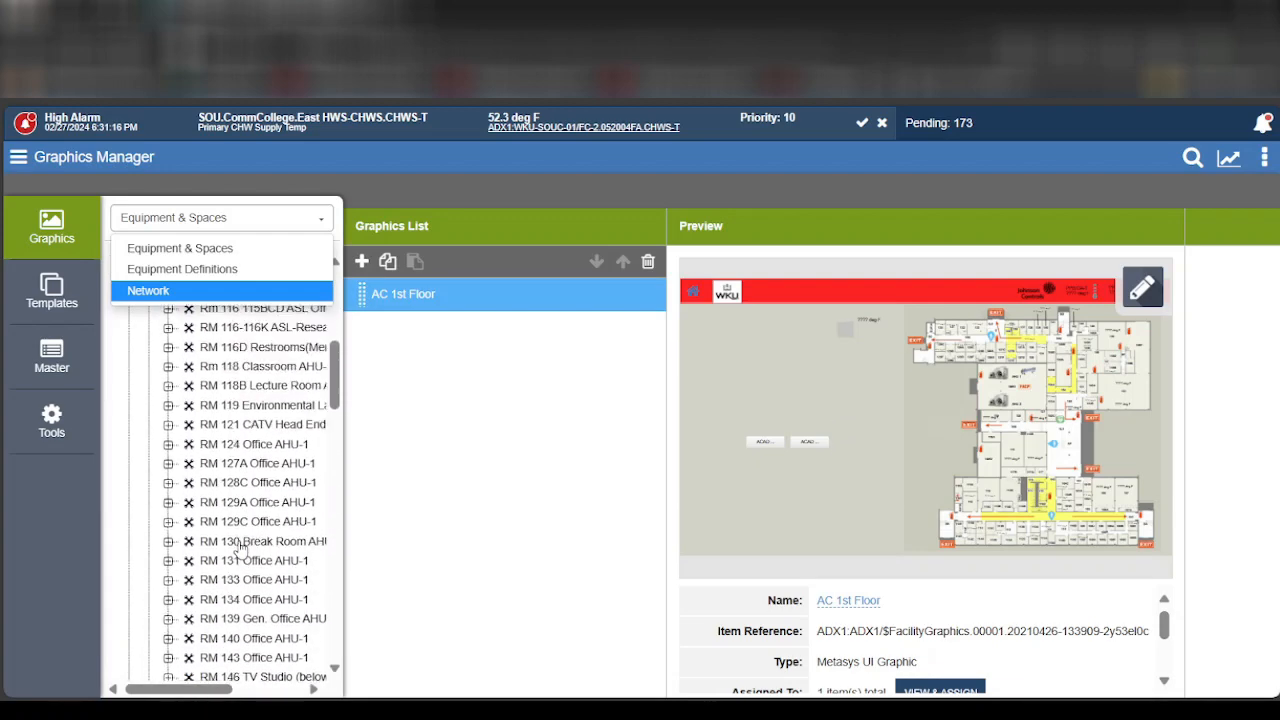
scroll(240, 547, "up", 5)
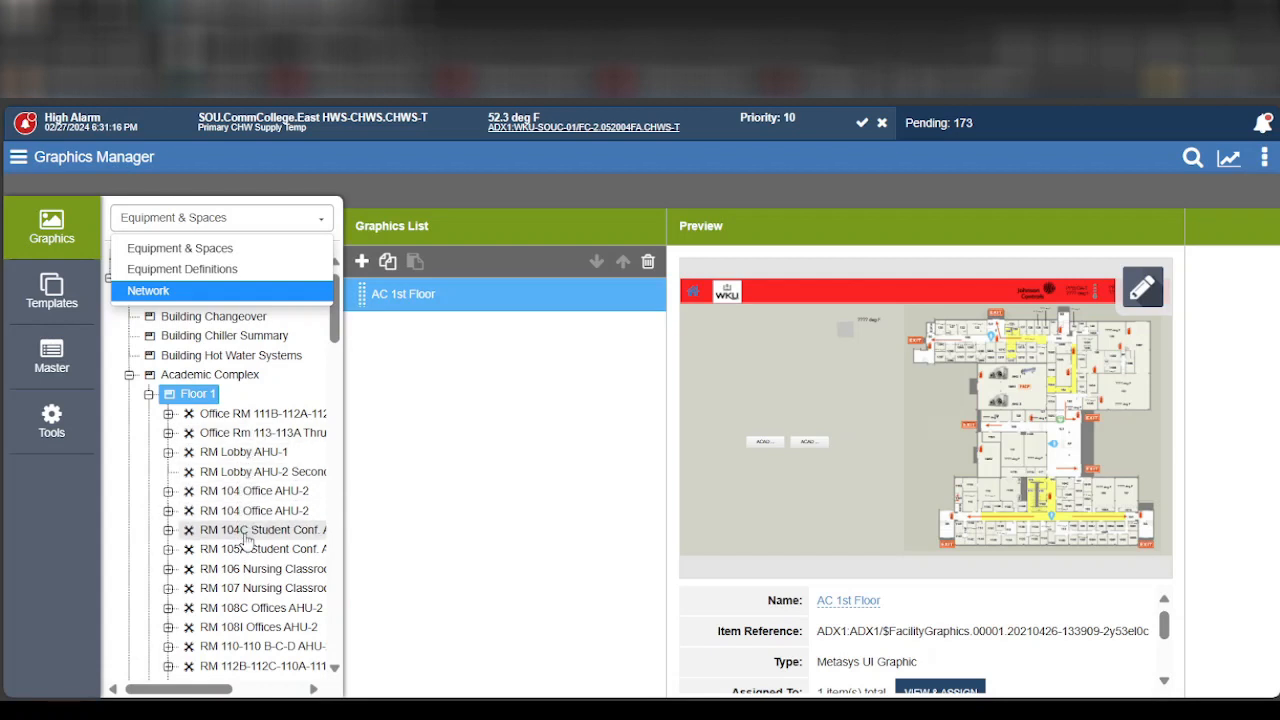
scroll(247, 545, "down", 2)
scroll(245, 565, "down", 4)
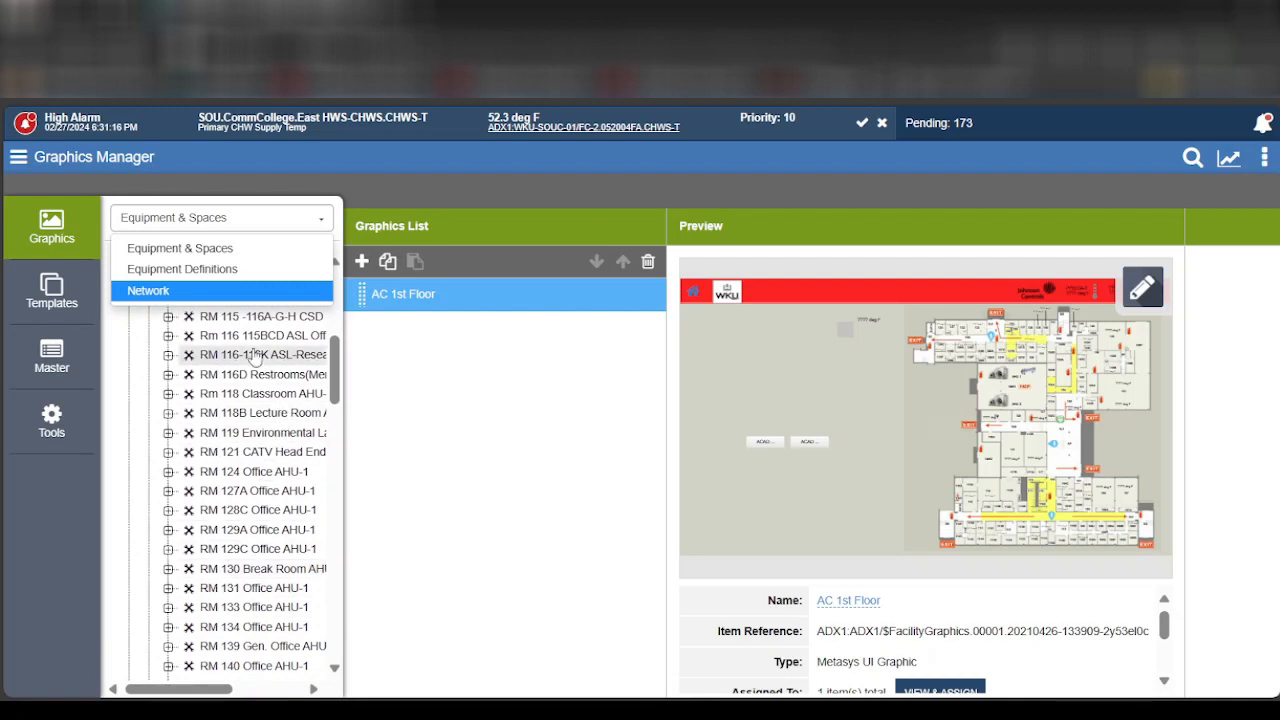
left_click(217, 271)
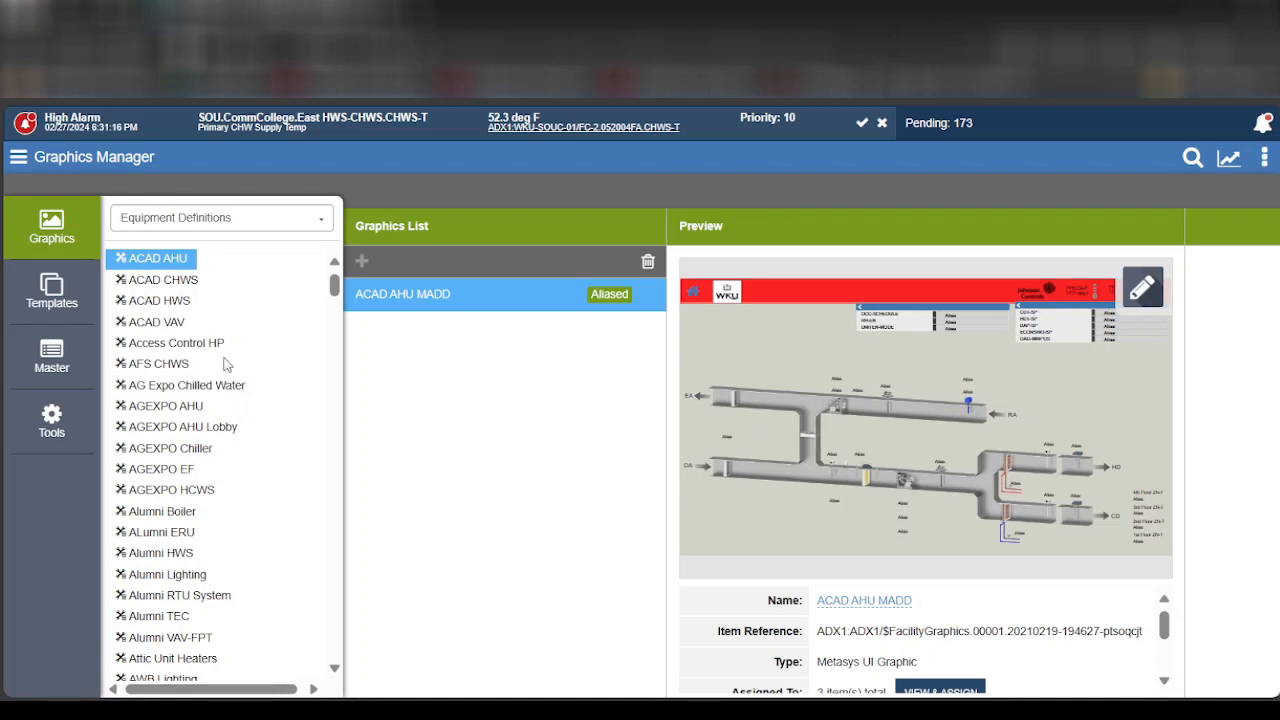
left_click(152, 322)
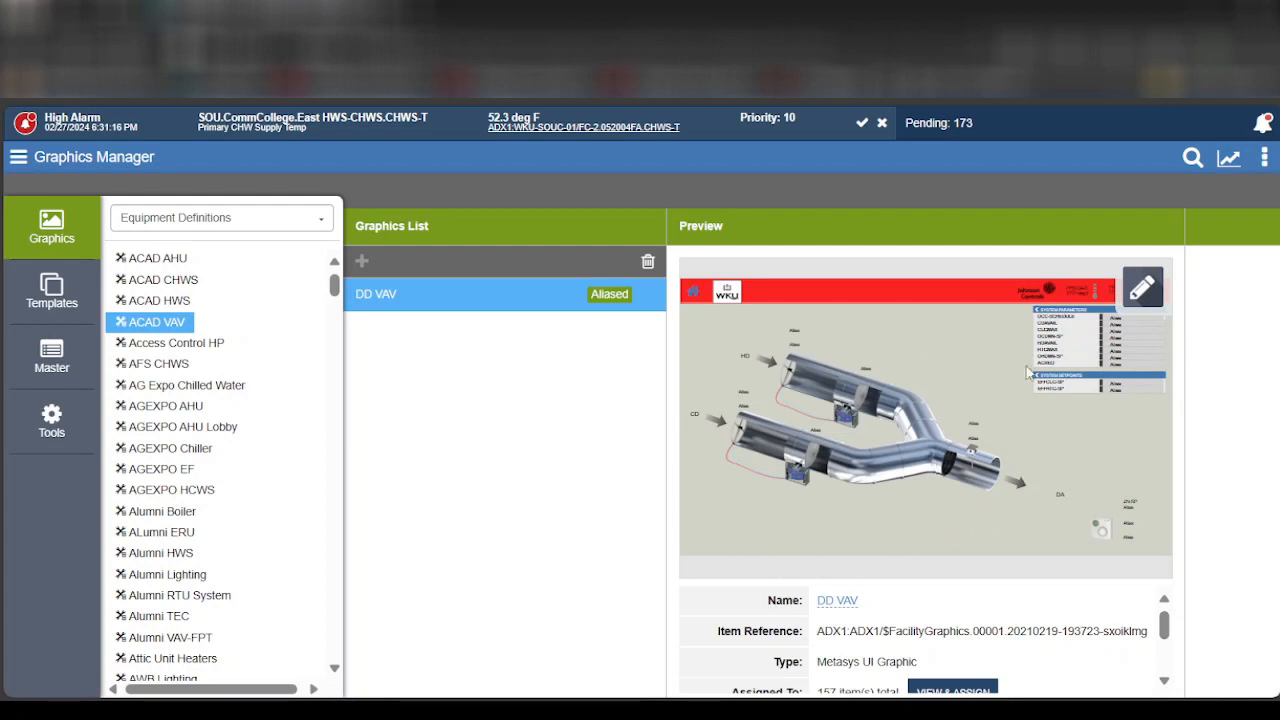
- Return to Equipment & Spaces and preview the graphic assigned to the second RM 104 Office AHU-2 entry on Floor 1
left_click(306, 218)
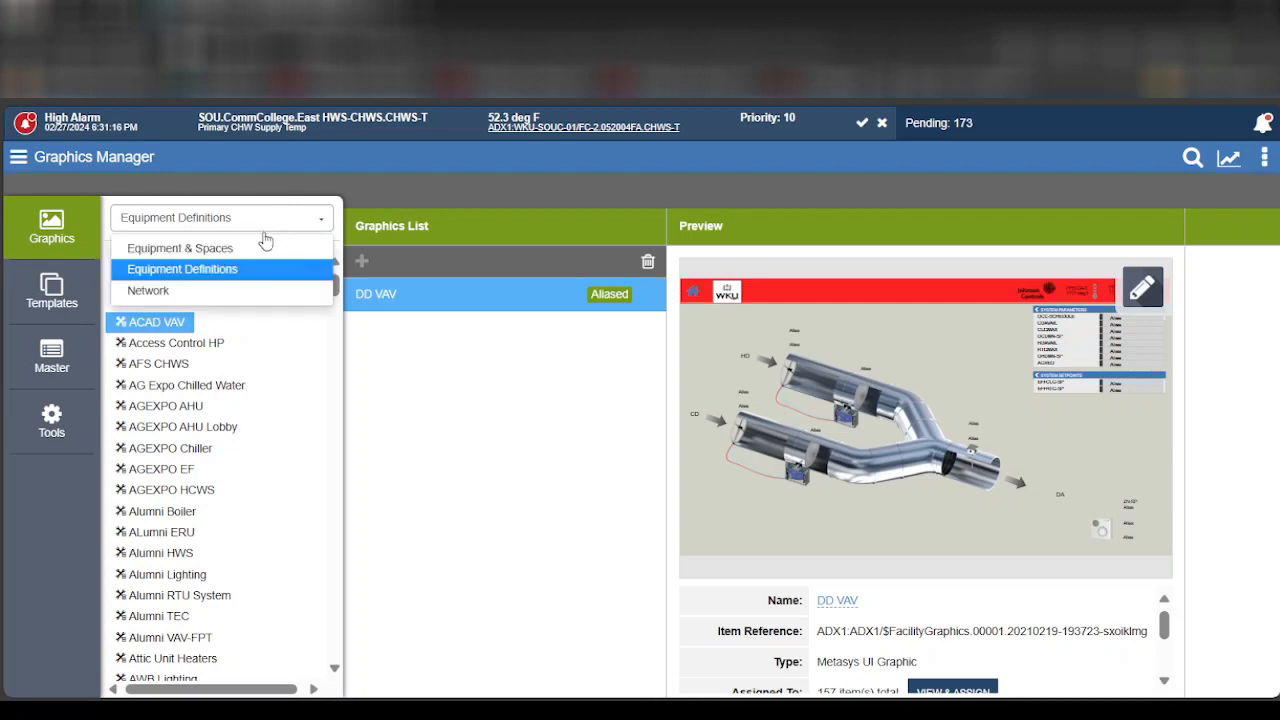
left_click(232, 250)
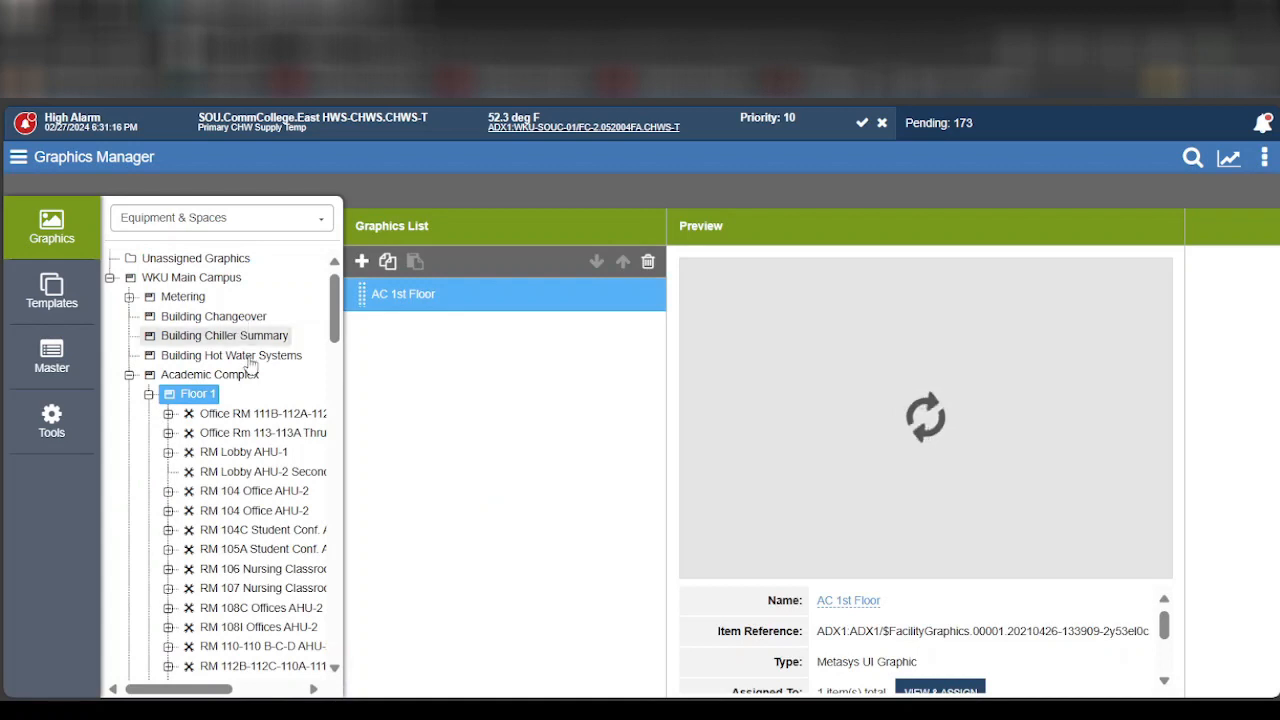
left_click(255, 511)
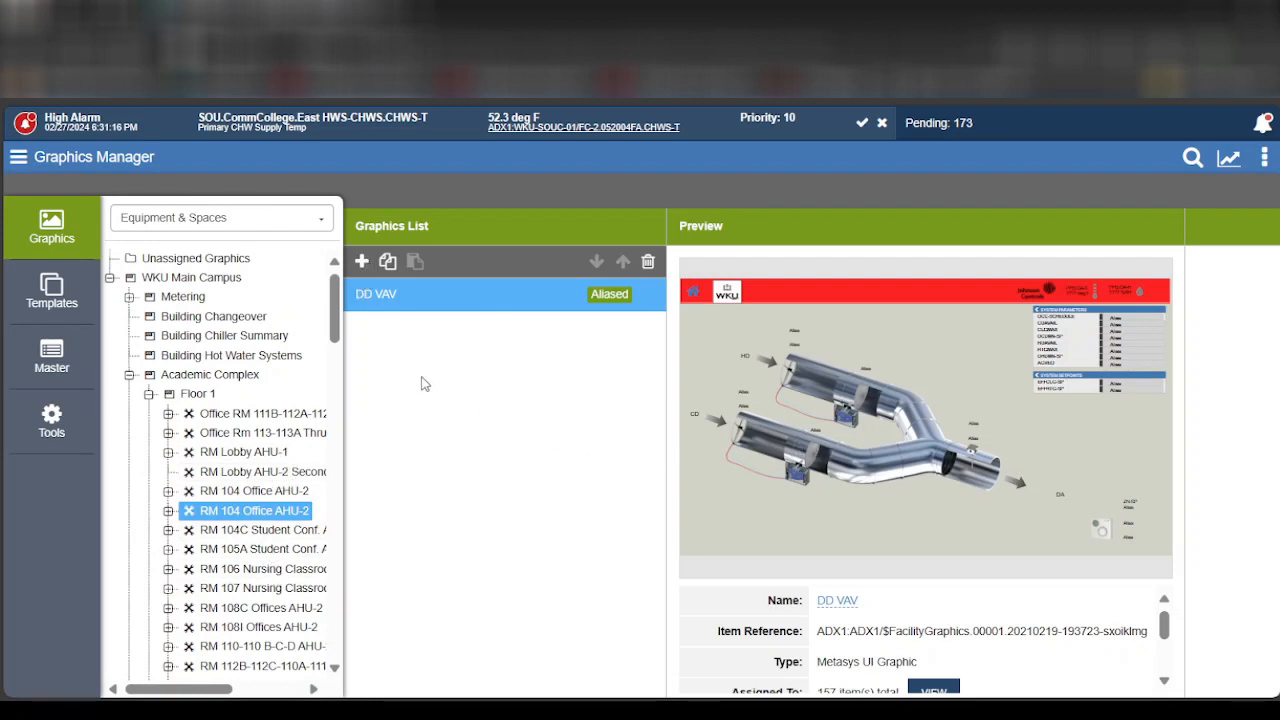
- Examine the template, name and authorization options for a new graphic of RM 104 Office AHU-2, and cancel its creation
left_click(361, 262)
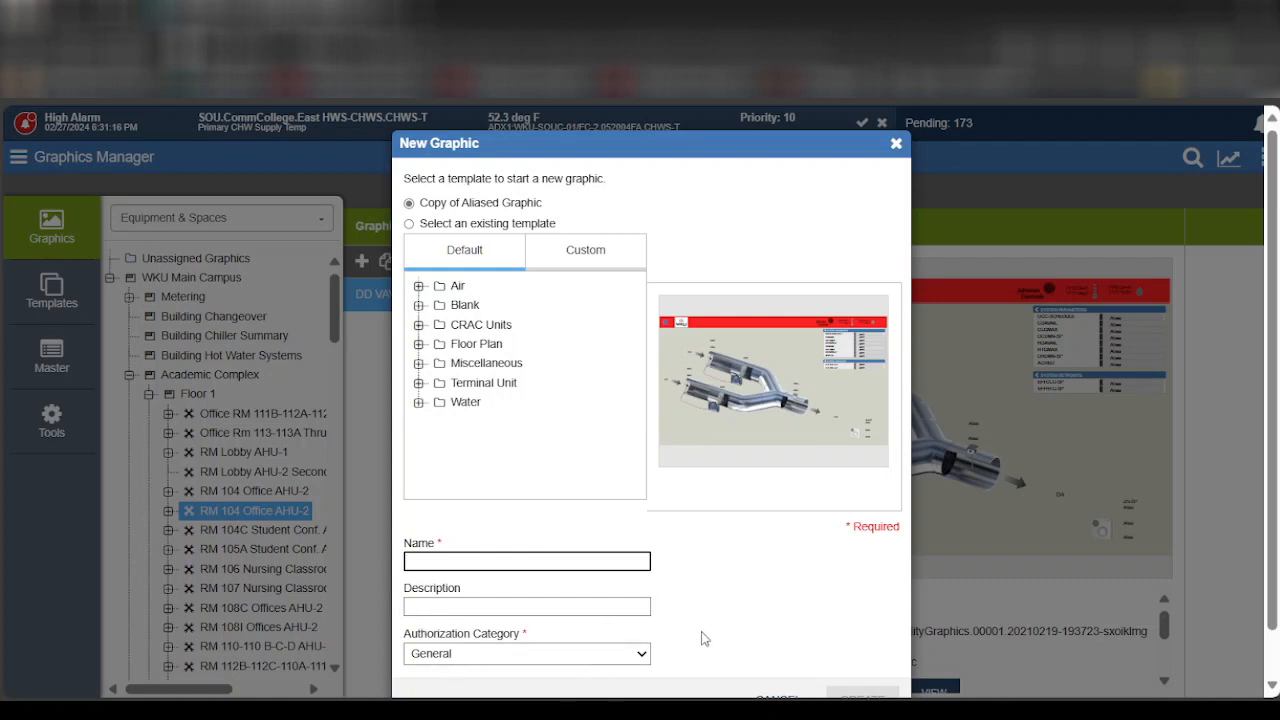
scroll(760, 605, "down", 1)
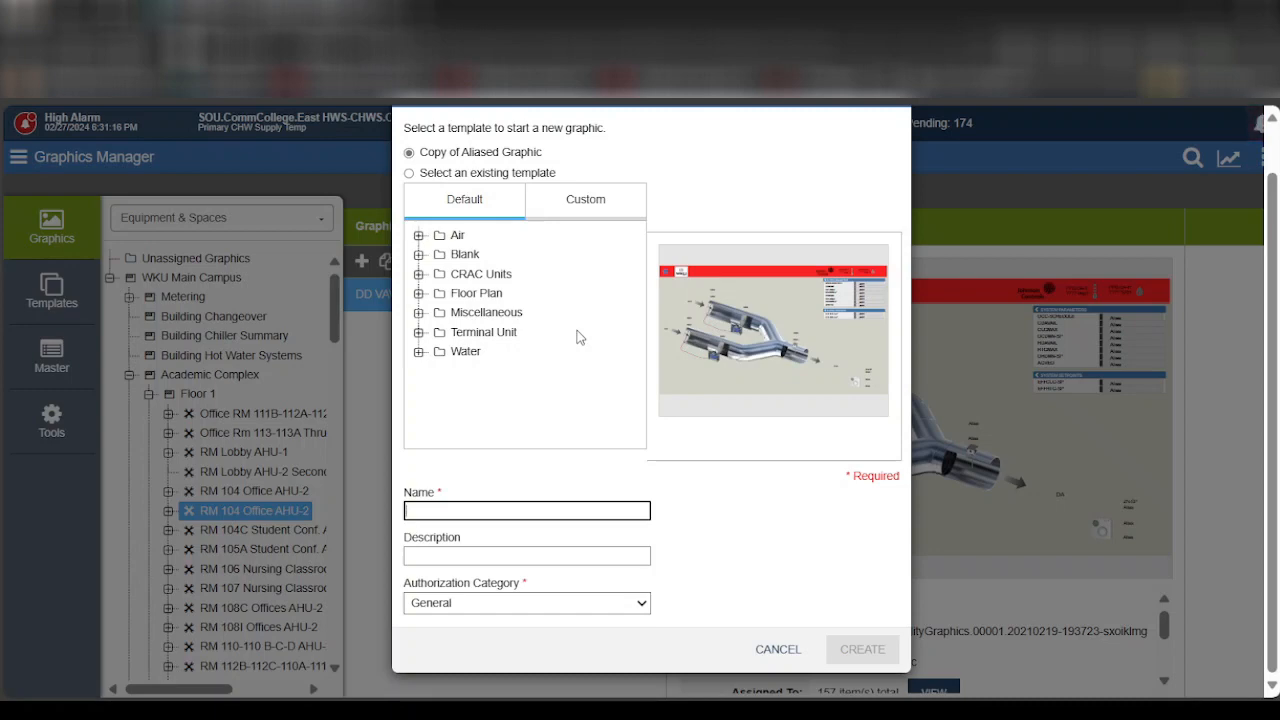
left_click(772, 654)
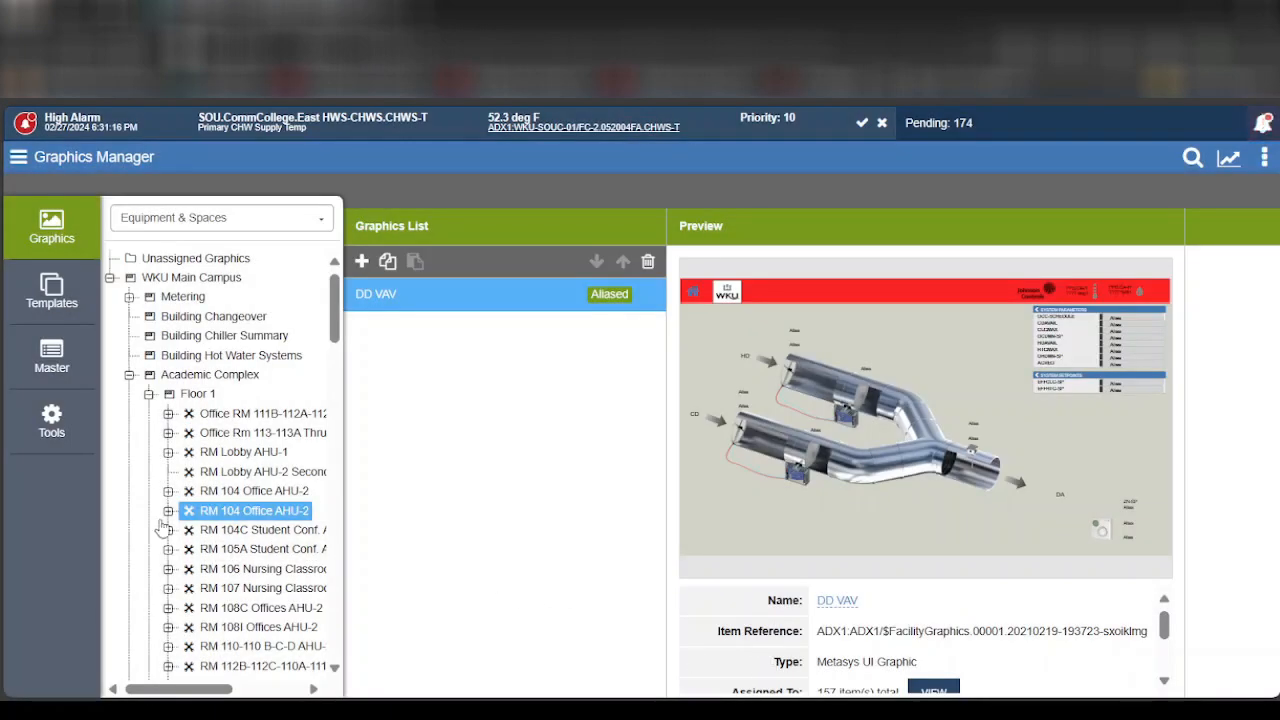
- Collapse Floor 1 and preview the graphic of ACAD AHU 1 under the Academic Complex Equipment
left_click(148, 395)
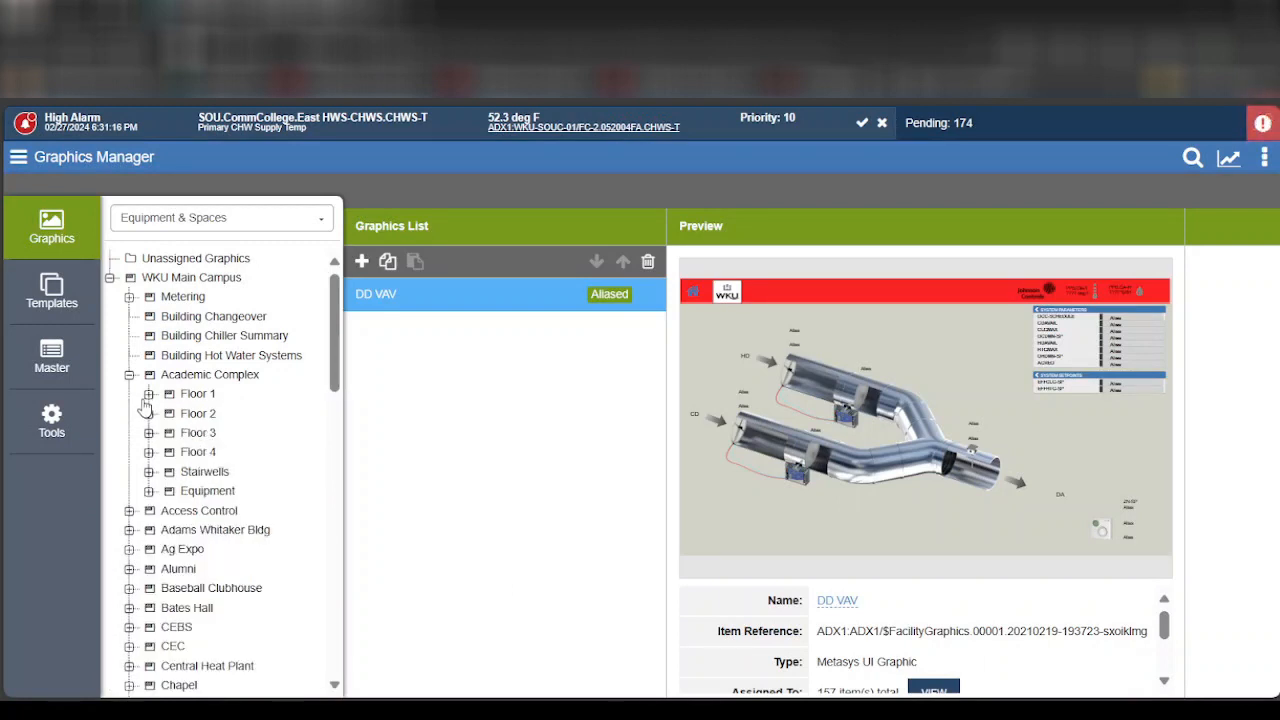
left_click(148, 491)
left_click(236, 513)
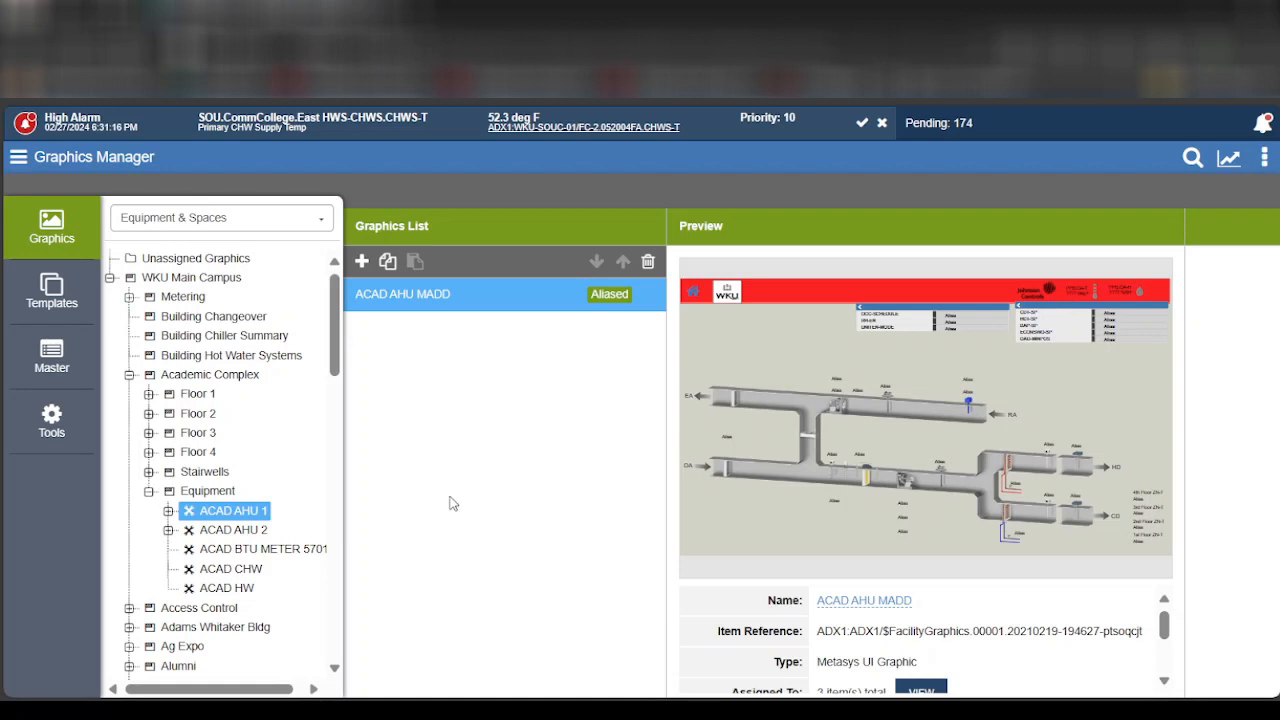
- Open the ACAD AHU MADD graphic of the ACAD AHU equipment definition for editing
left_click(298, 222)
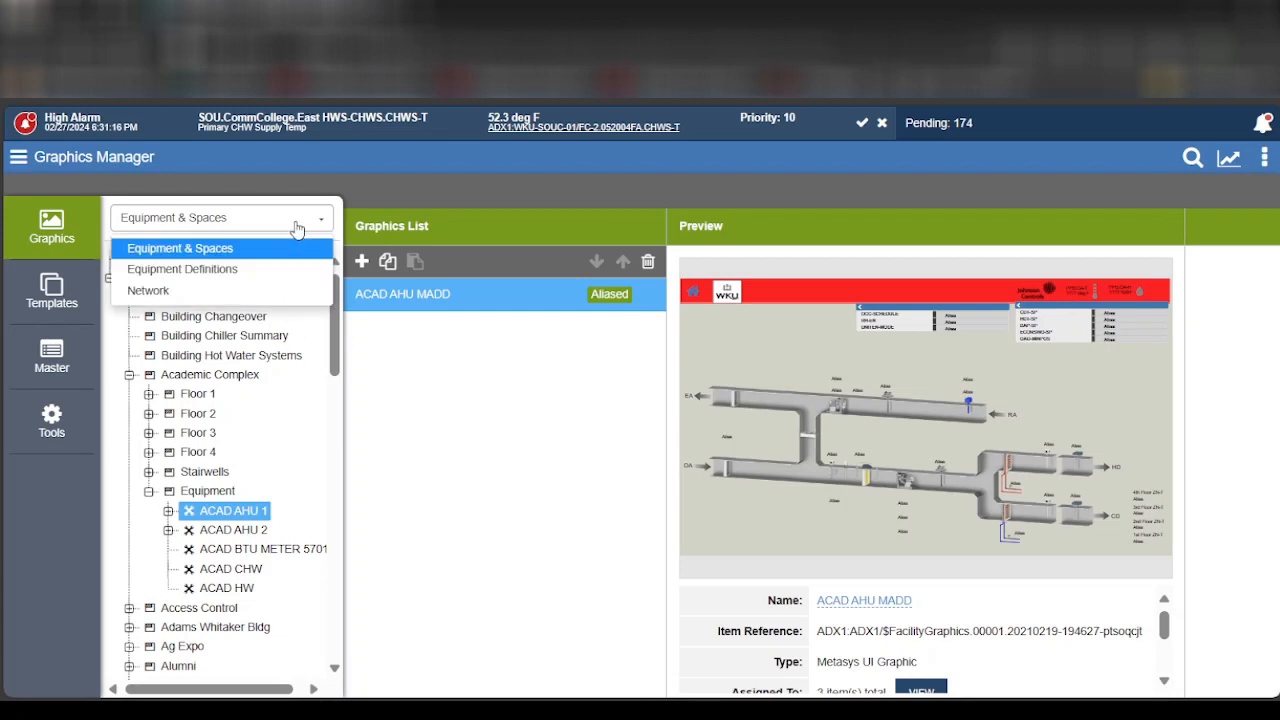
left_click(222, 270)
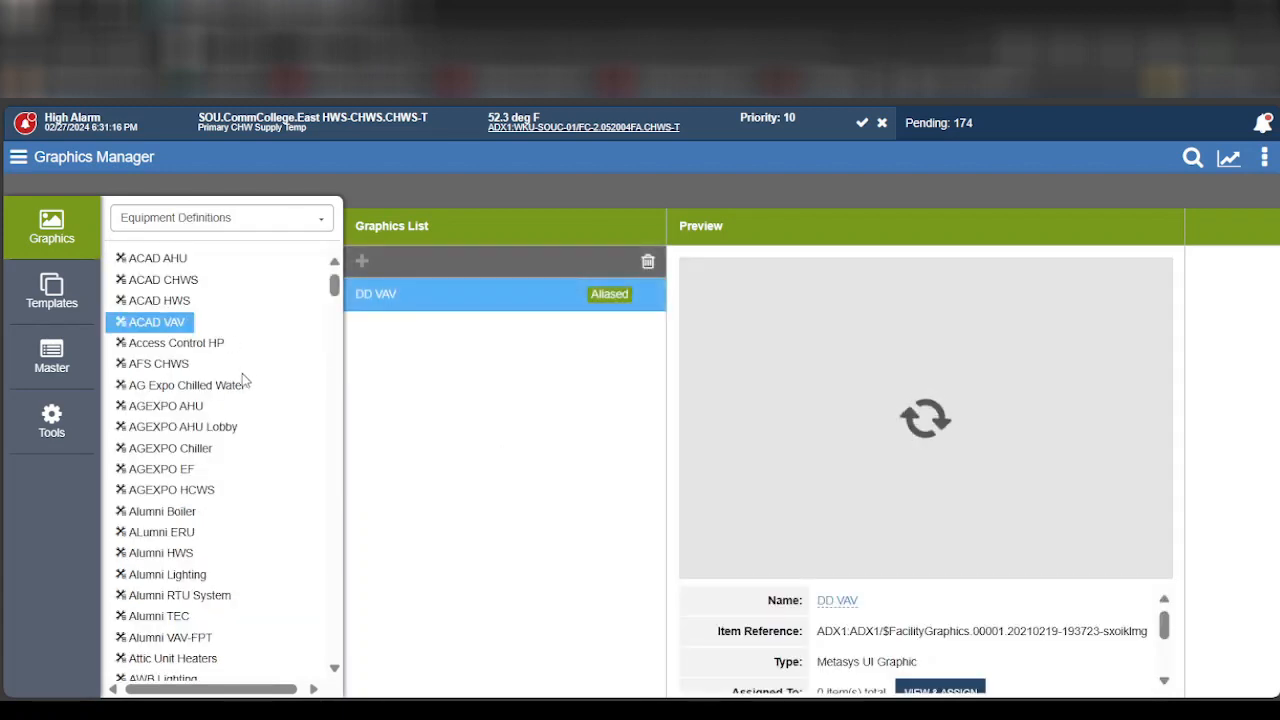
left_click(179, 262)
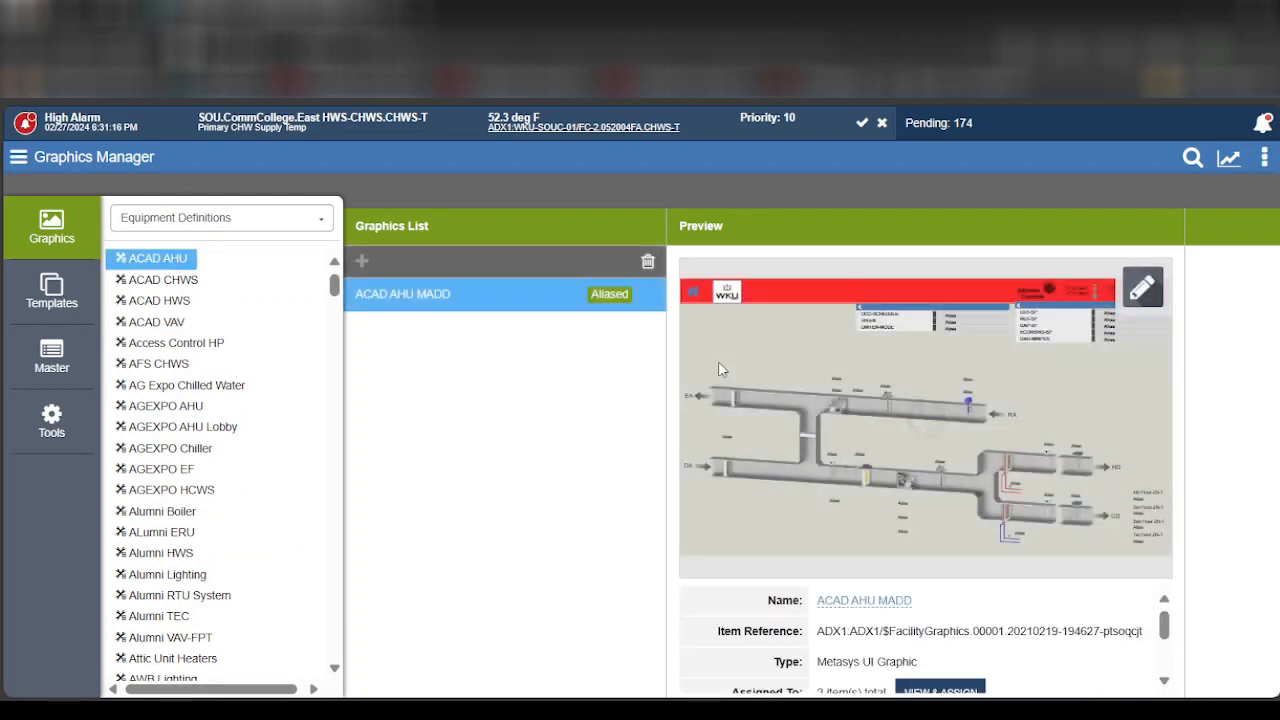
left_click(1143, 291)
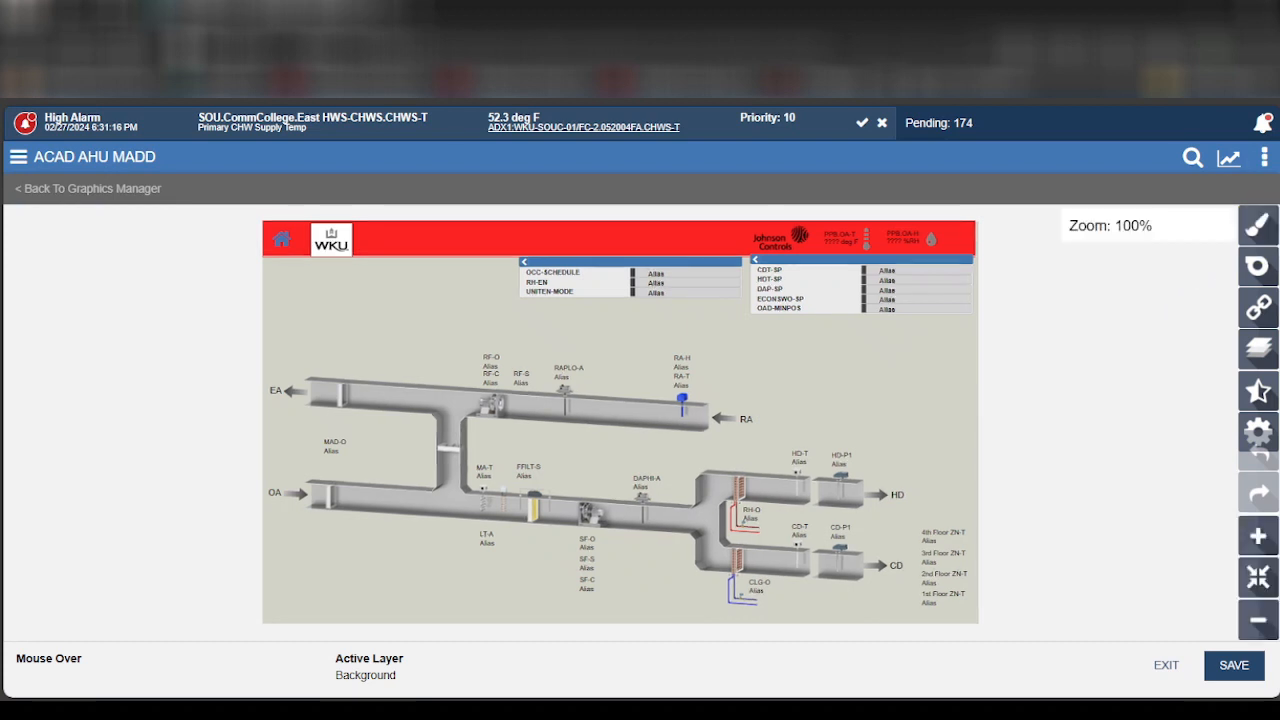
- Add a Key Data Module from the Basic Symbols to the empty area below the CDT-SP to OAD-MINPOS table
left_click(1247, 270)
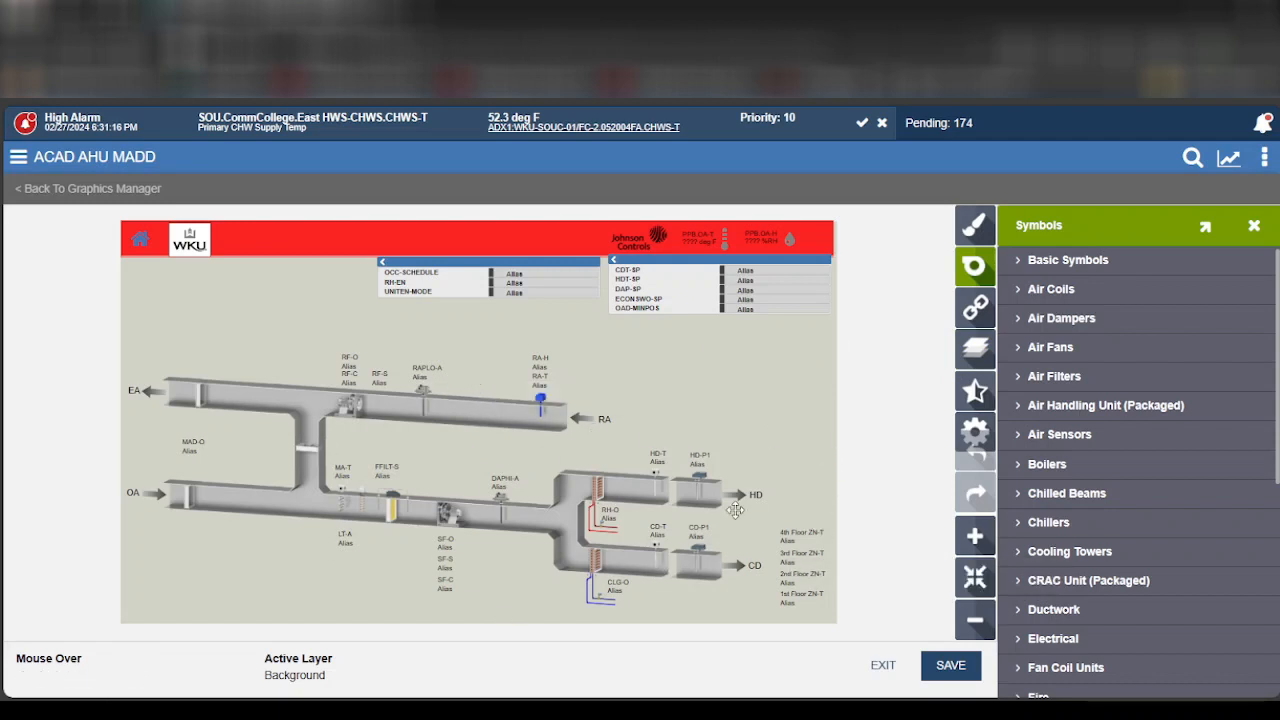
left_click(1019, 266)
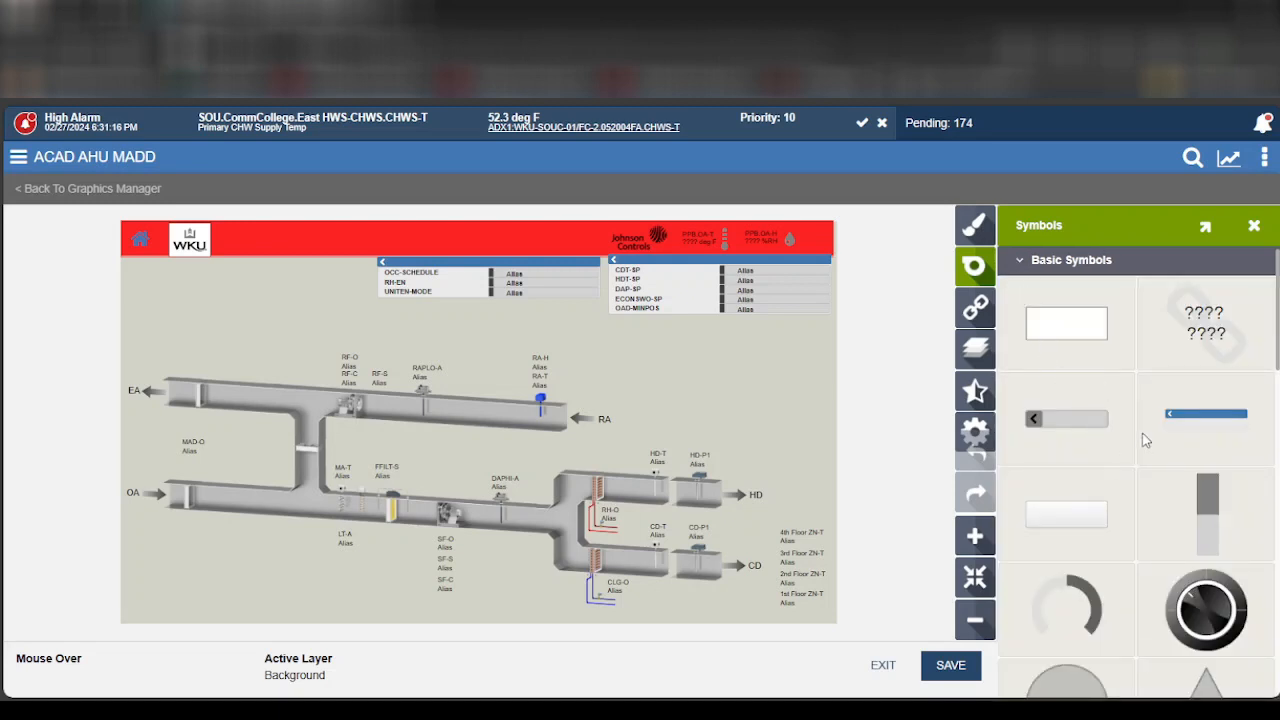
scroll(1119, 477, "down", 4)
scroll(1107, 500, "up", 3)
scroll(1107, 500, "up", 2)
mouse_move(1222, 416)
left_click_drag(1199, 422, 817, 384)
left_click_drag(689, 367, 693, 359)
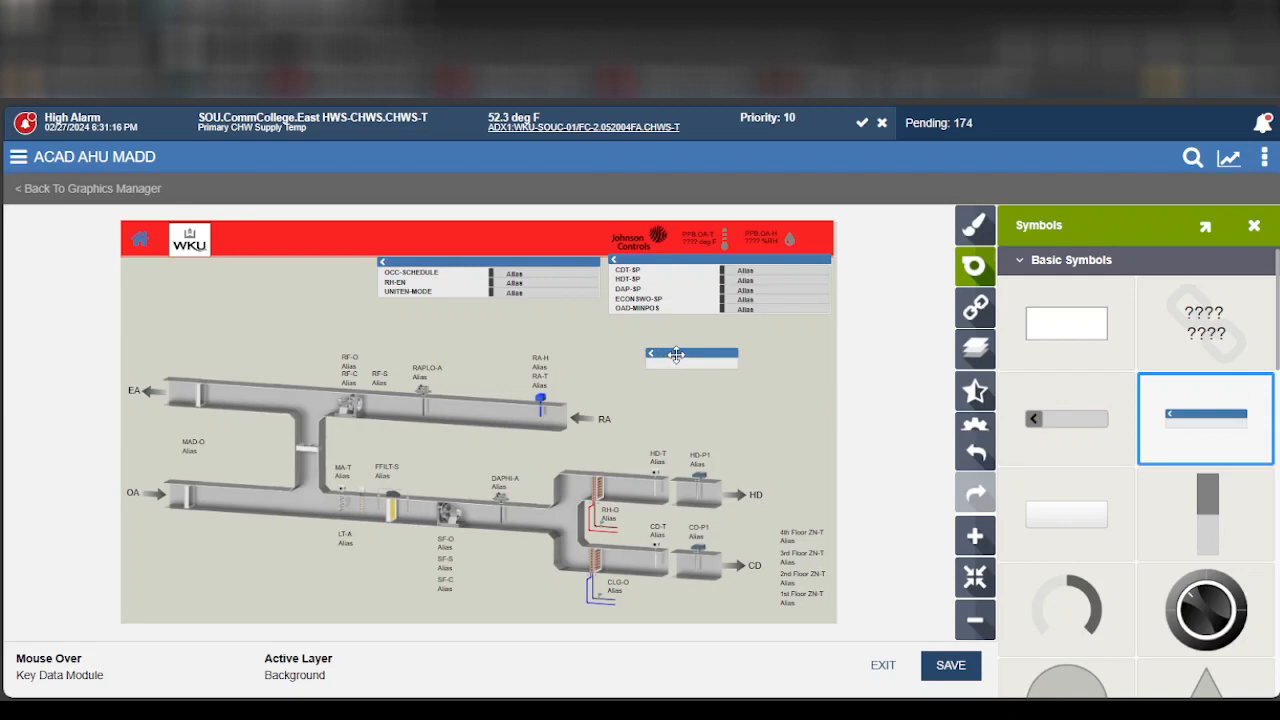
- Bind the aliased CD-T point to the new Key Data Module and select the module
left_click(977, 312)
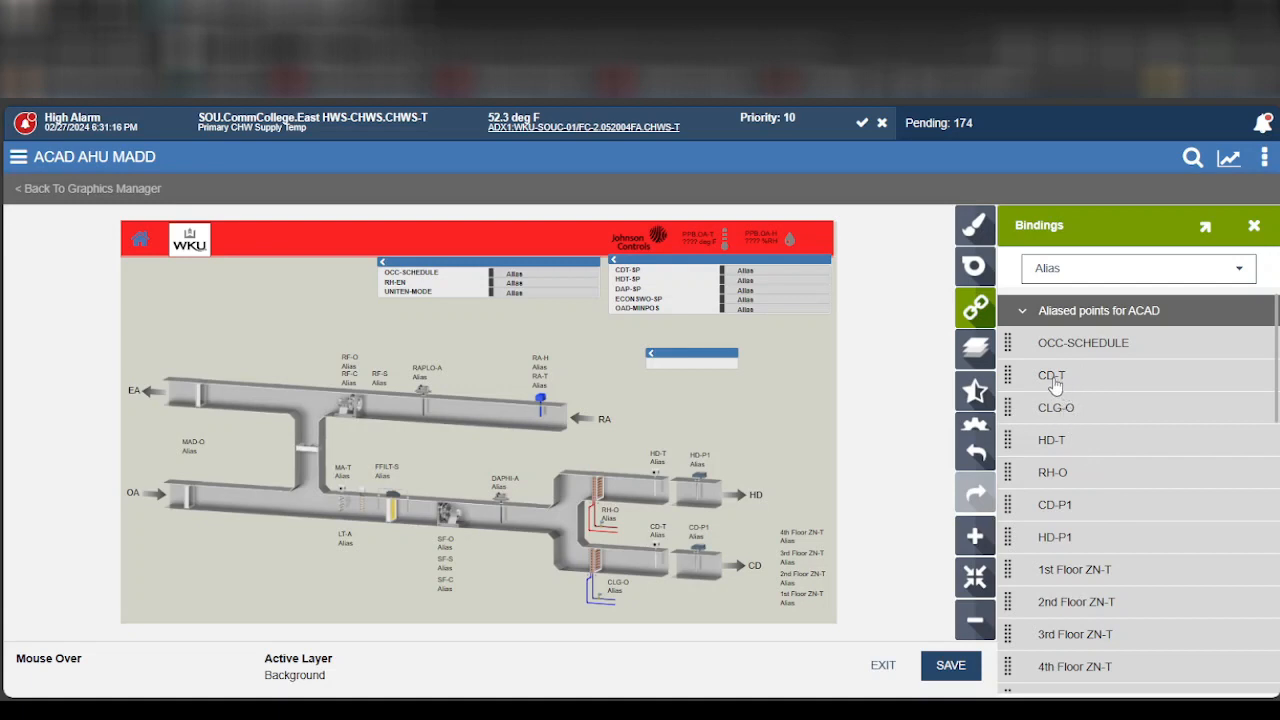
left_click_drag(1056, 383, 978, 380)
left_click_drag(714, 368, 710, 365)
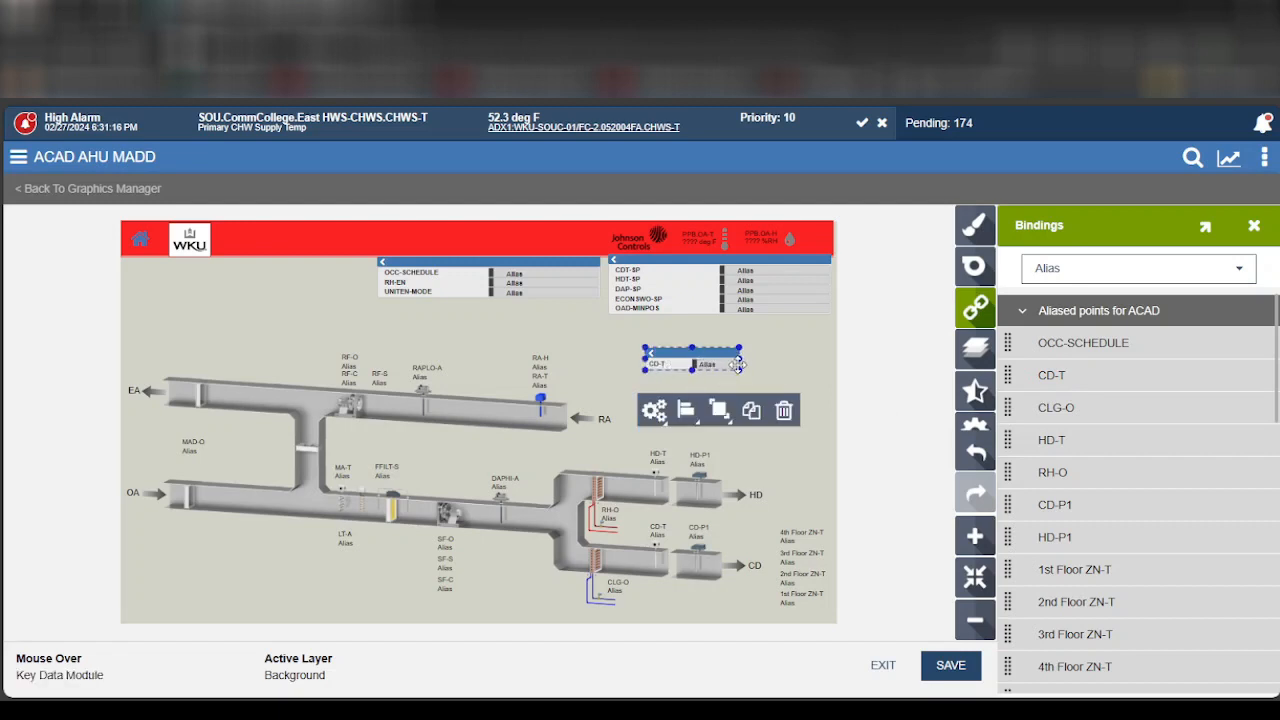
- Set the Key Data Module's width to 500 and its label to Test, and check the result up close
left_click(653, 410)
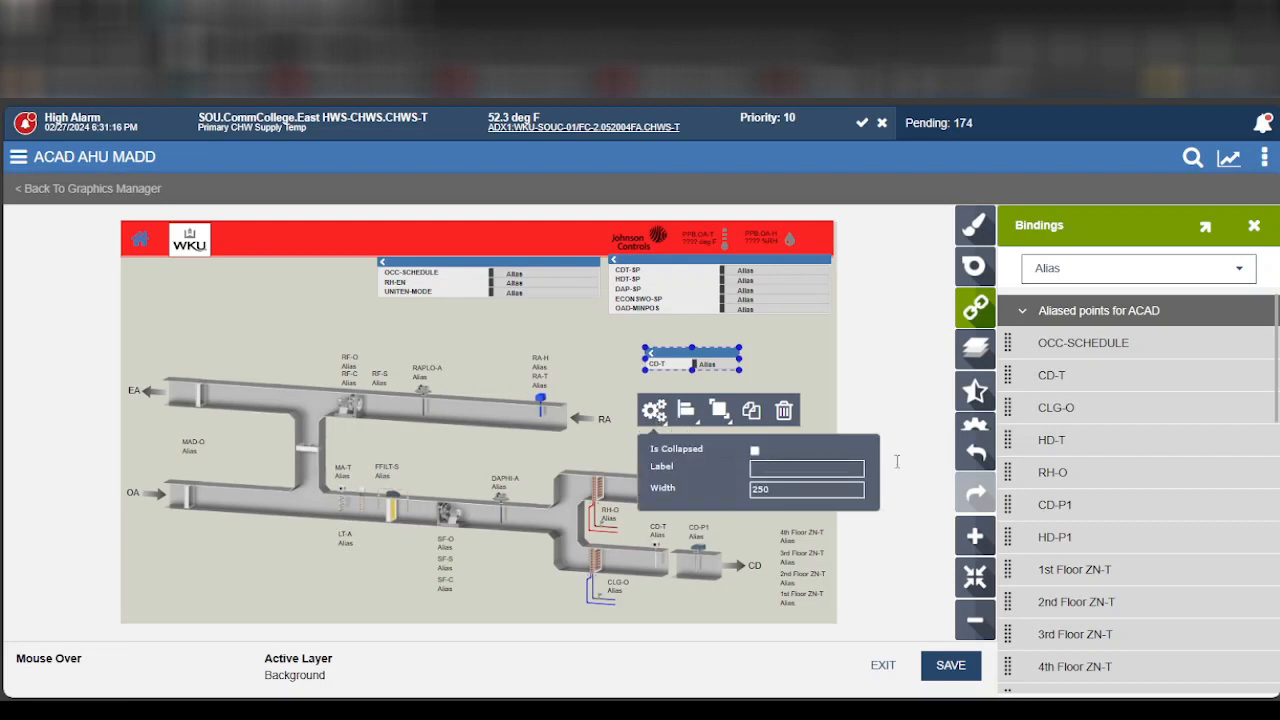
double_click(763, 490)
left_click(800, 470)
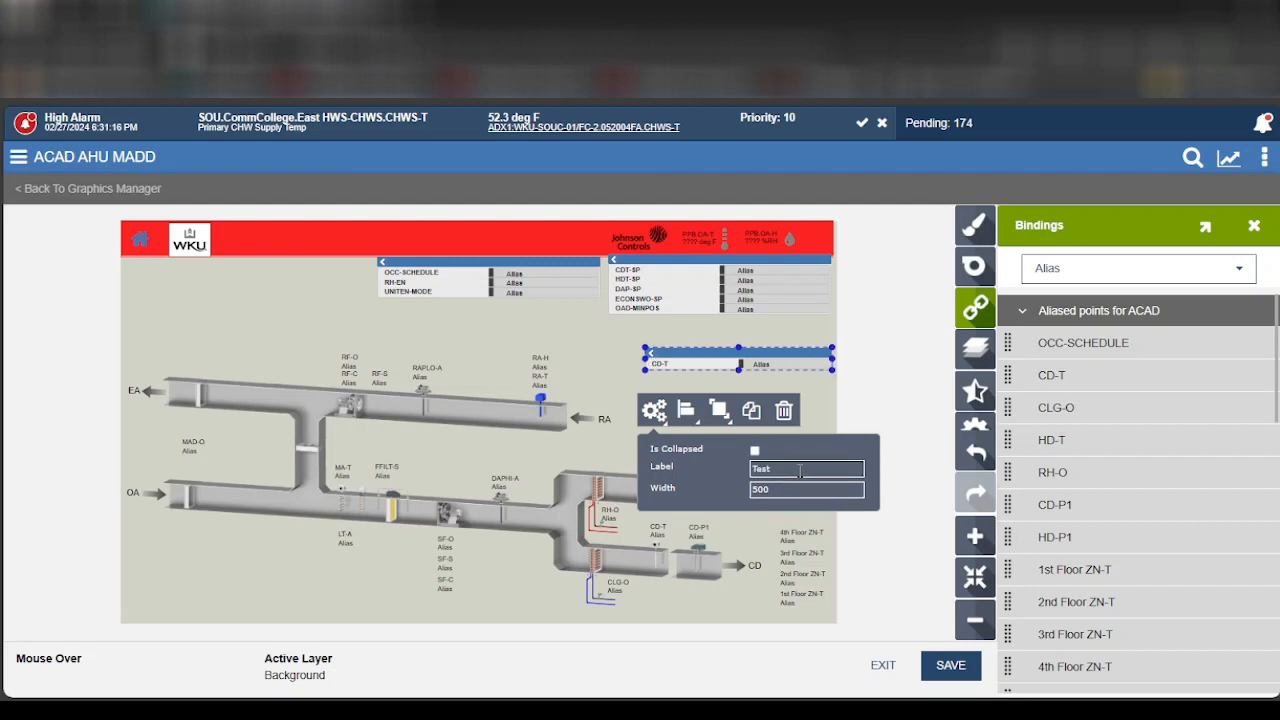
left_click(598, 346)
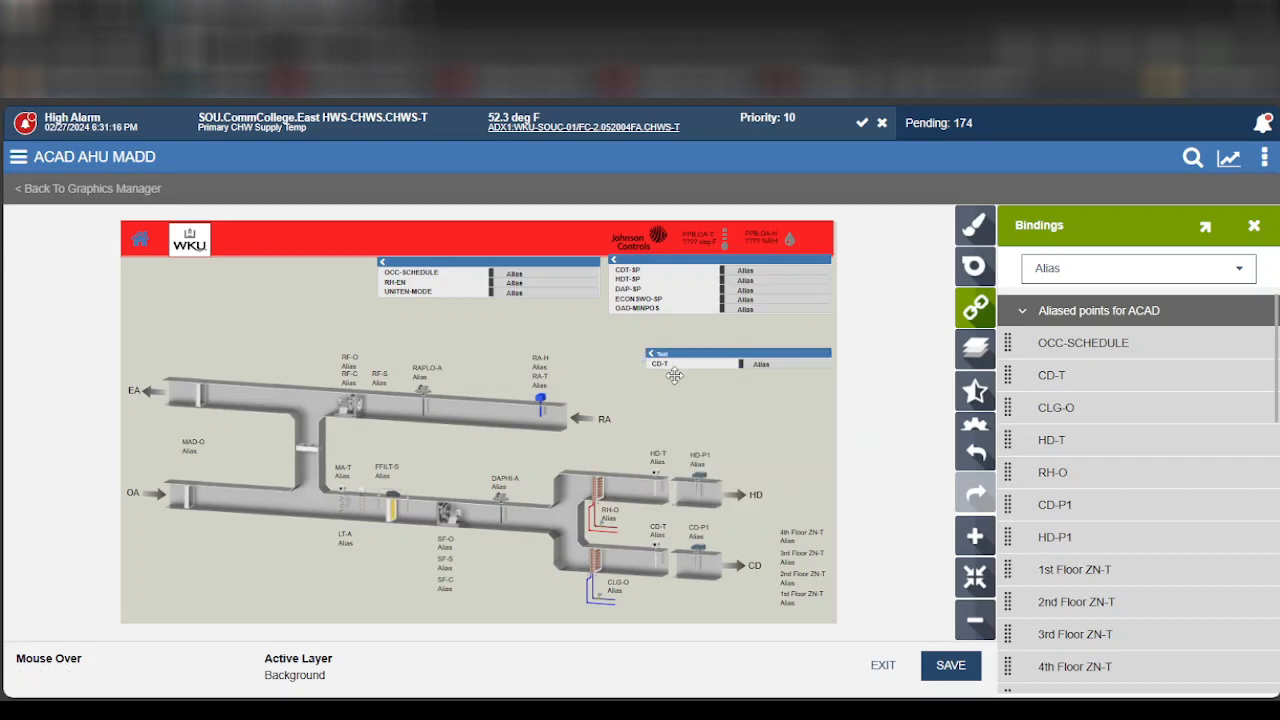
scroll(707, 351, "up", 6)
scroll(665, 361, "down", 2)
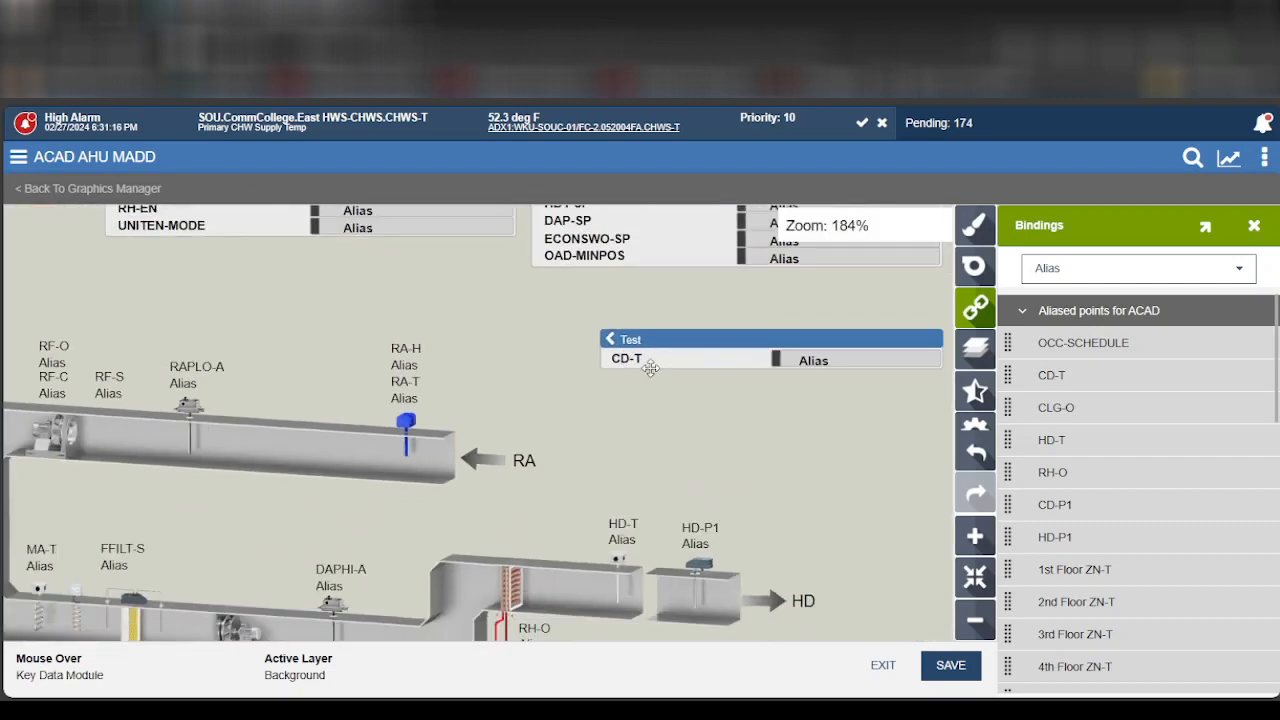
- Bind the aliased RH-O and HD-P1 points to the Test Key Data Module, and delete the module from the graphic
left_click_drag(1103, 476, 753, 362)
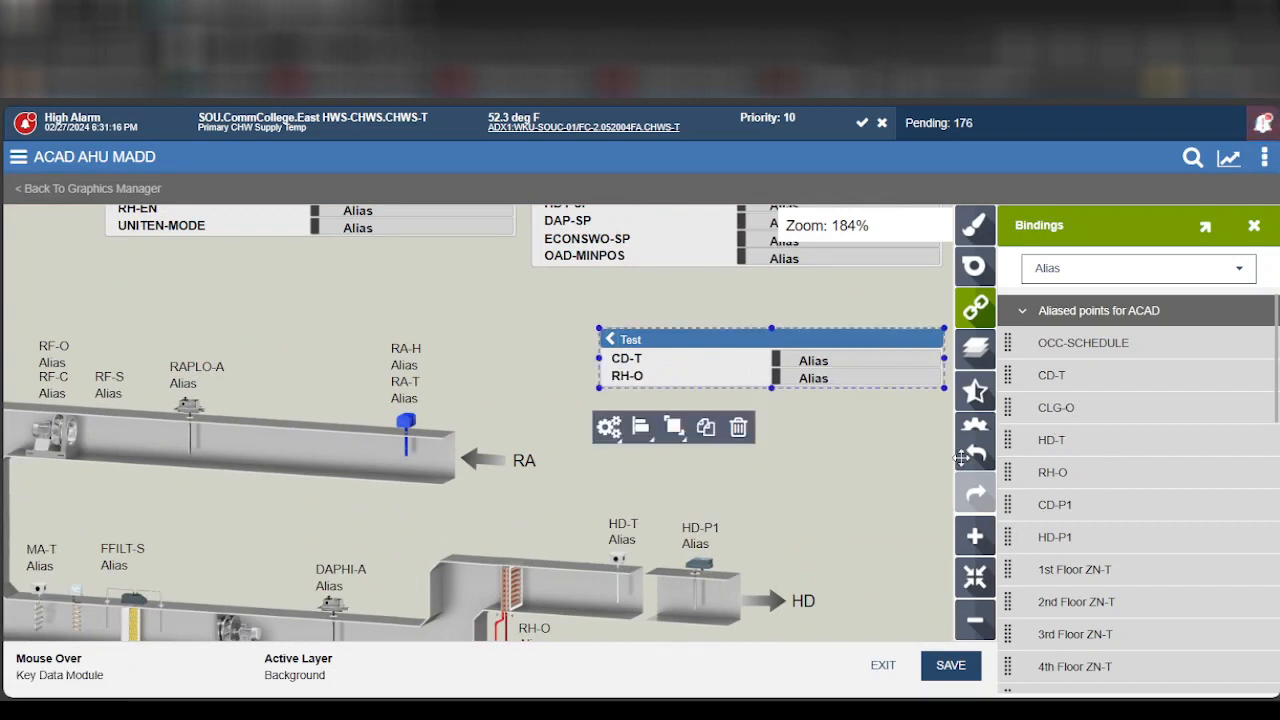
left_click_drag(731, 373, 732, 375)
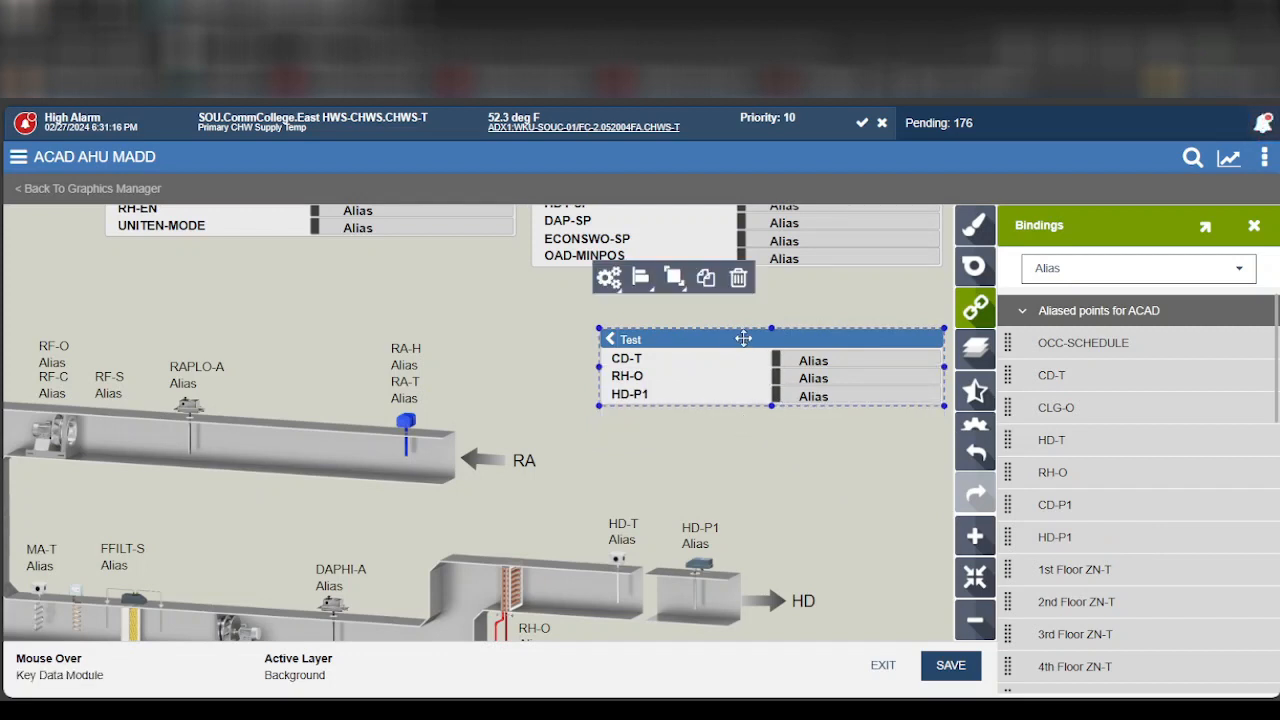
left_click(737, 278)
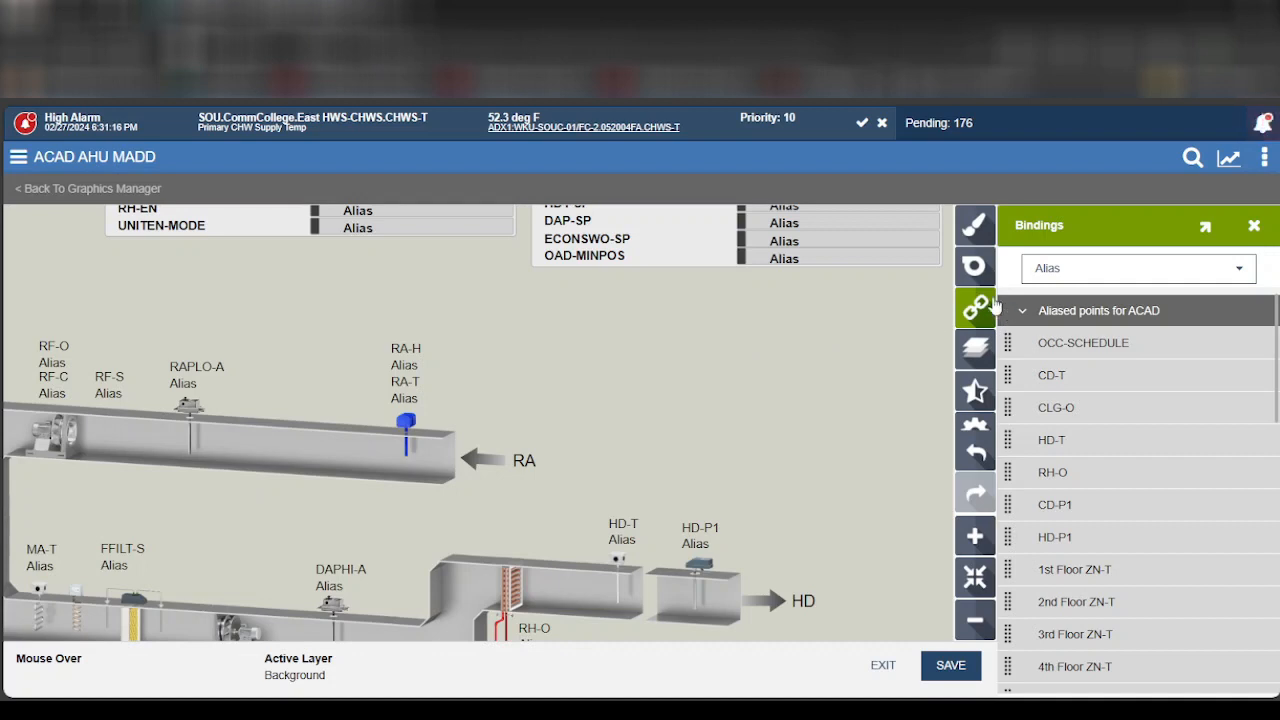
- Browse the symbol library's categories and examine the Air Coils symbols
scroll(982, 289, "down", 2)
left_click(976, 268)
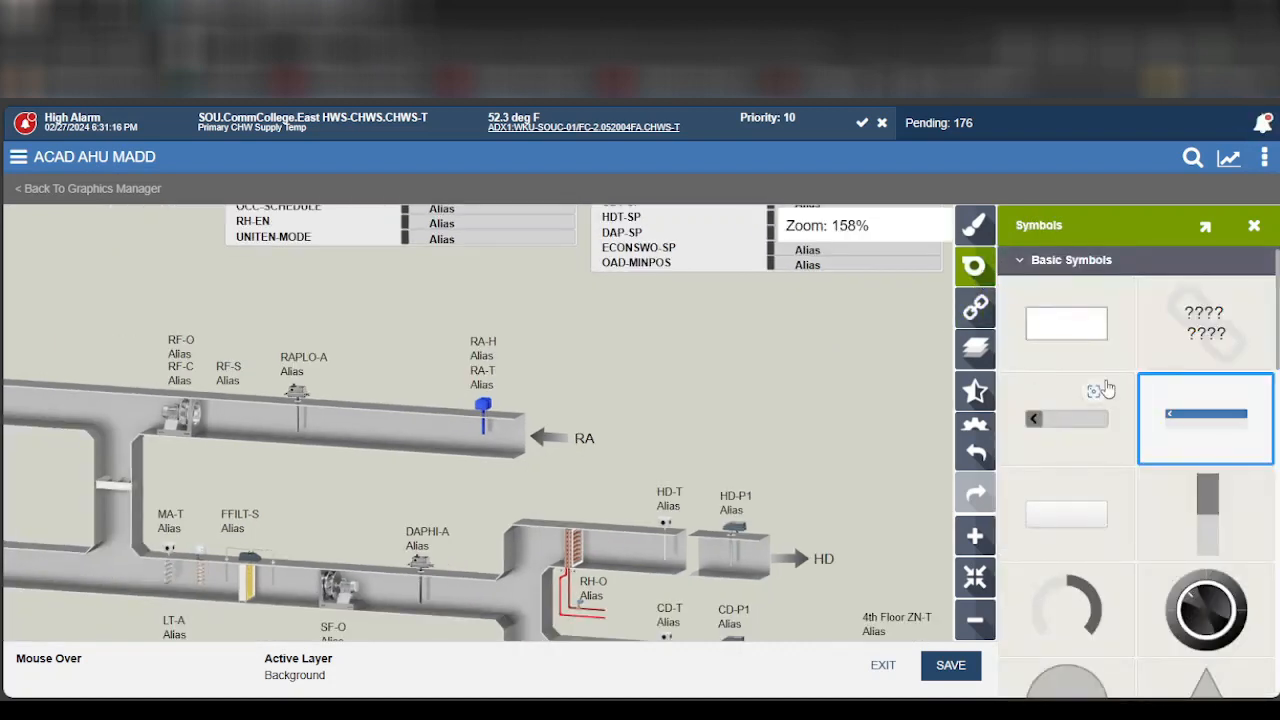
left_click(1028, 262)
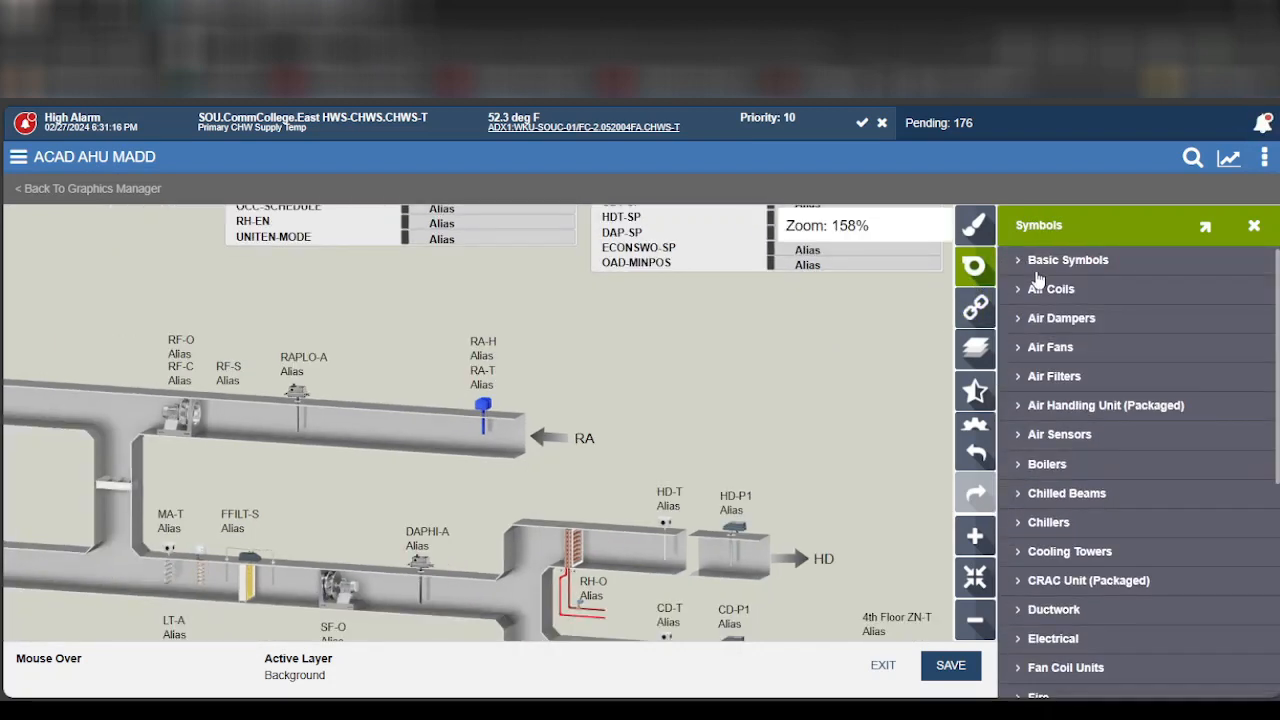
left_click(1028, 292)
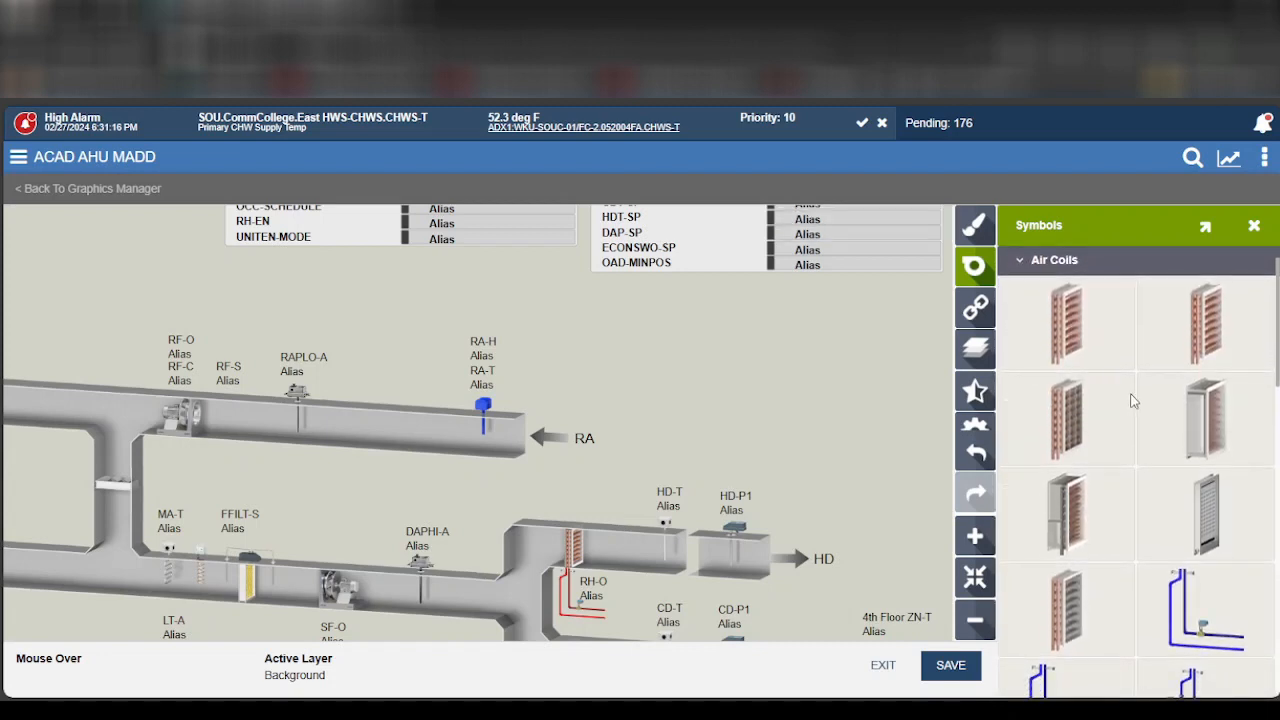
scroll(1145, 385, "down", 5)
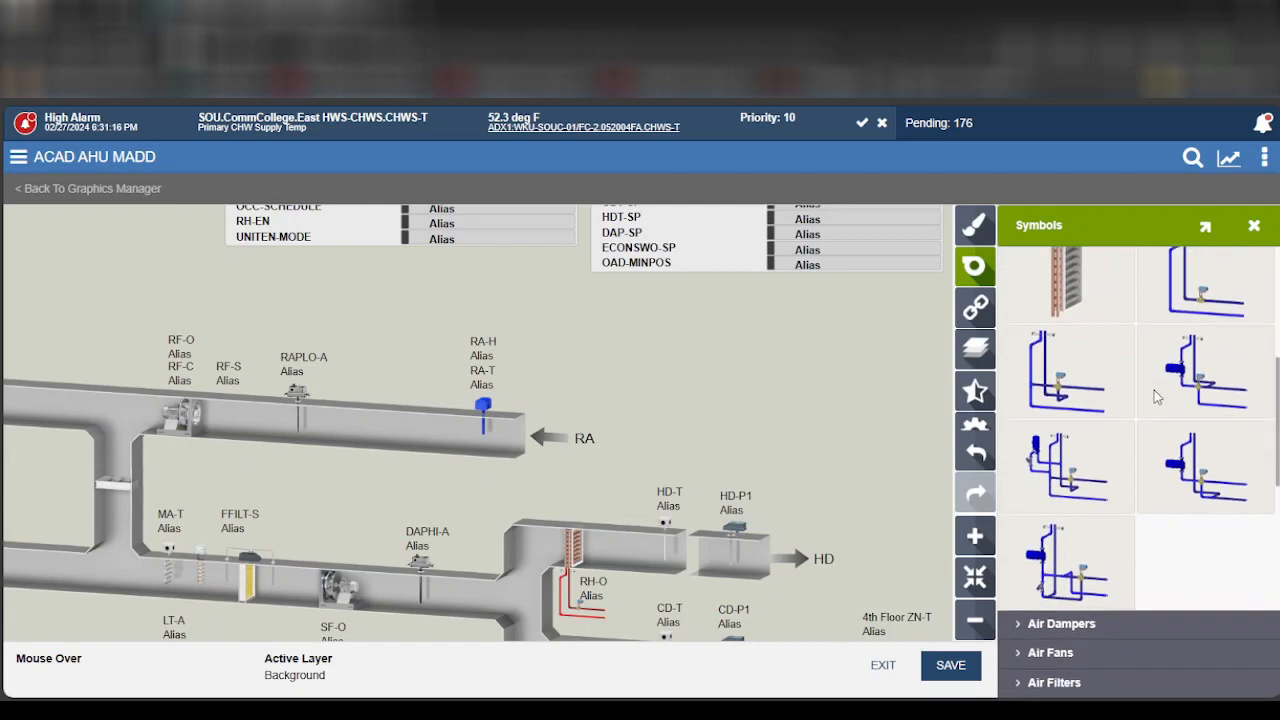
scroll(1155, 395, "up", 5)
scroll(1157, 397, "up", 1)
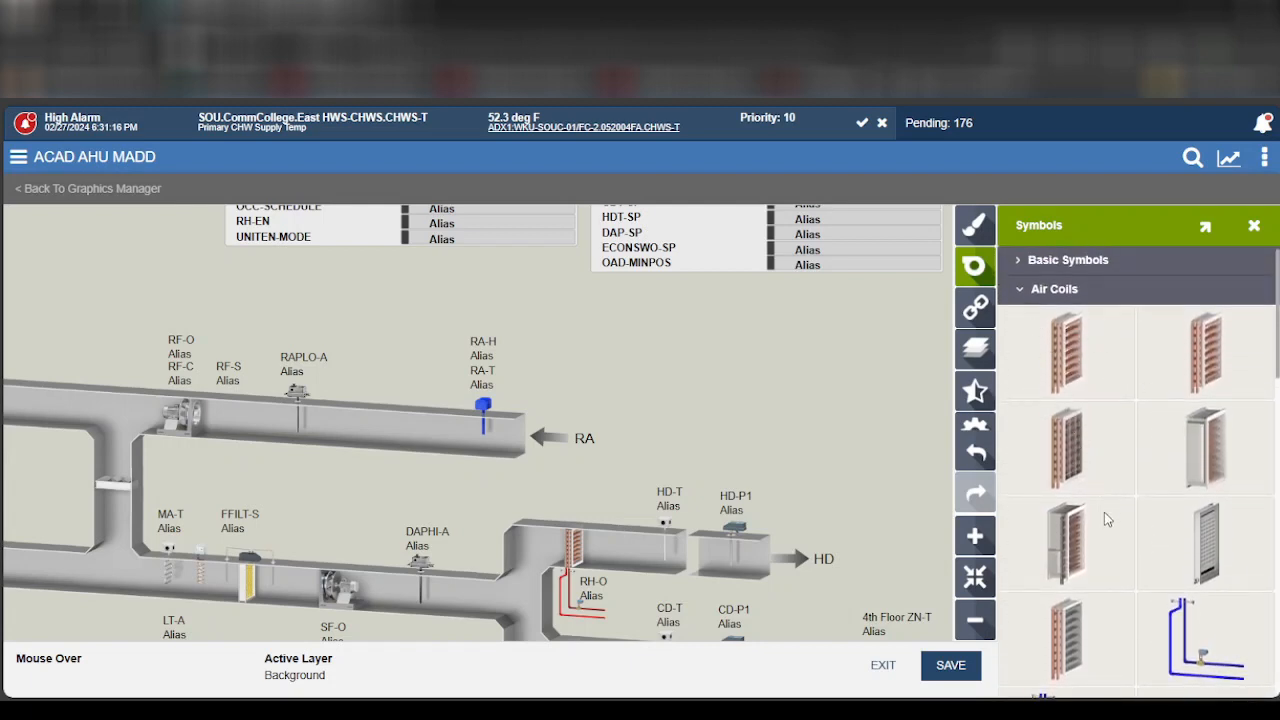
scroll(1158, 370, "down", 5)
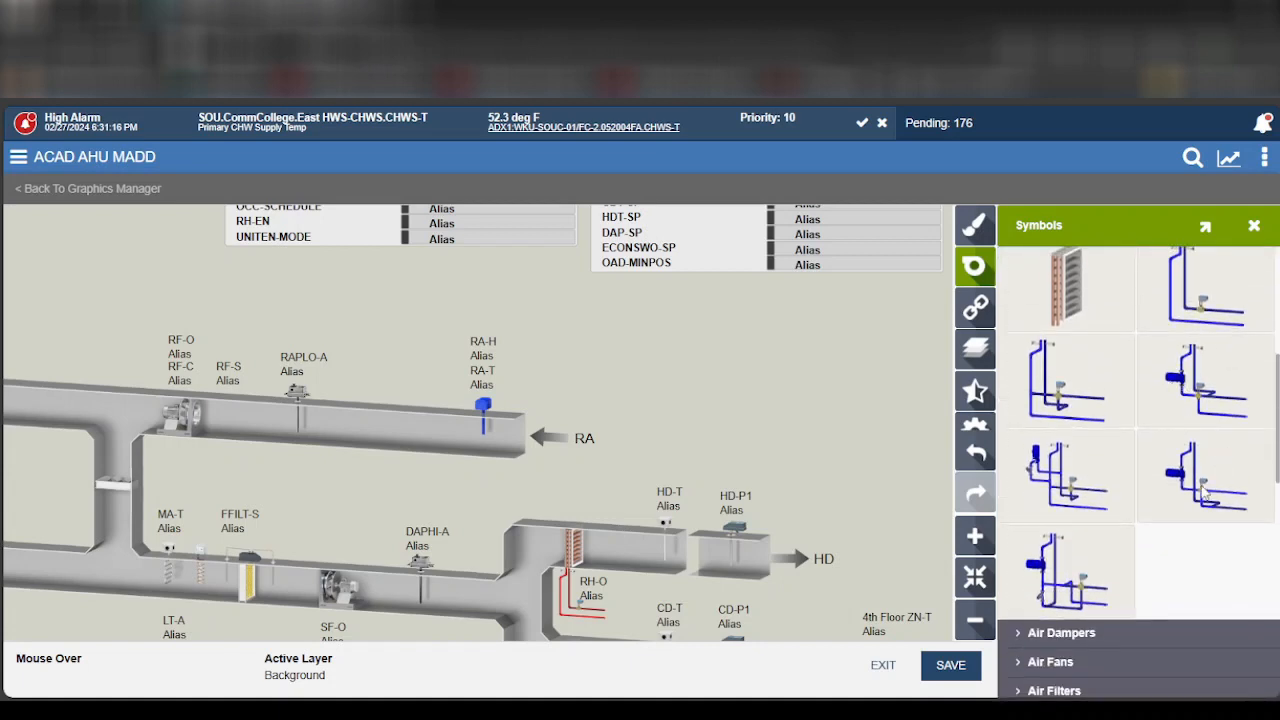
scroll(1186, 500, "down", 5)
scroll(1180, 470, "down", 3)
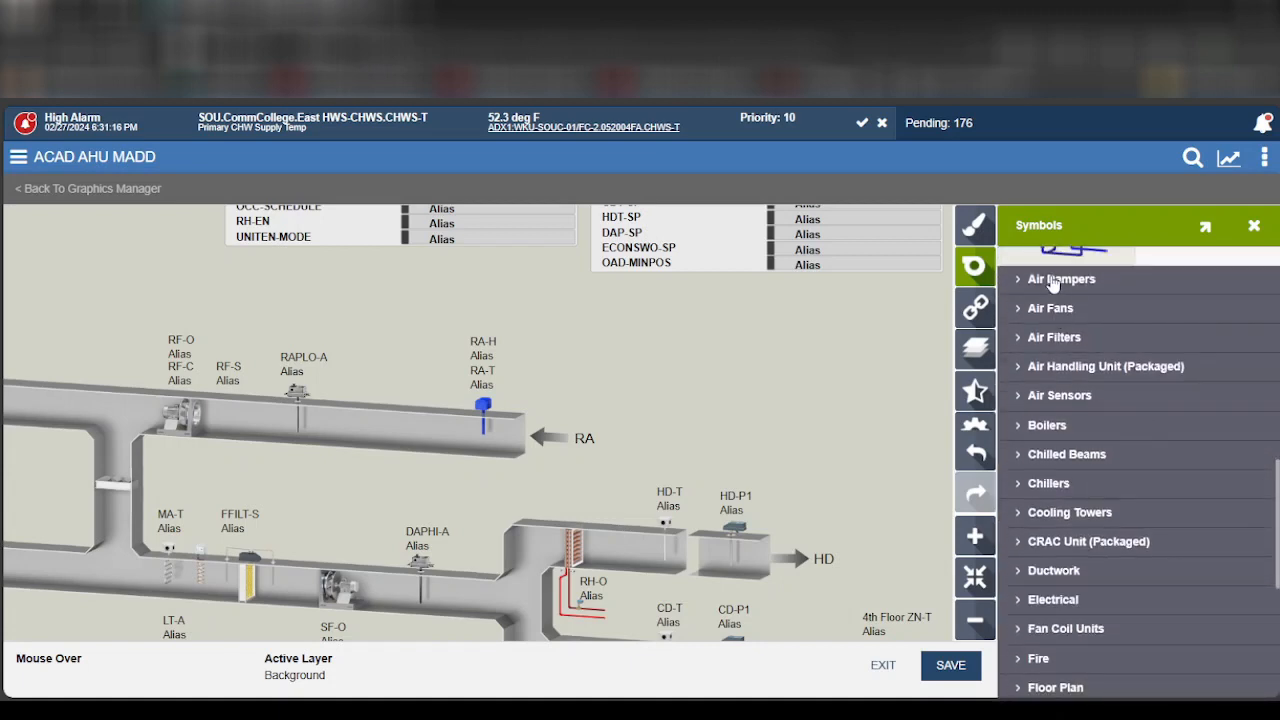
- Examine the Air Dampers and Air Fans symbols in the symbol library
scroll(1060, 300, "down", 5)
scroll(1068, 304, "up", 10)
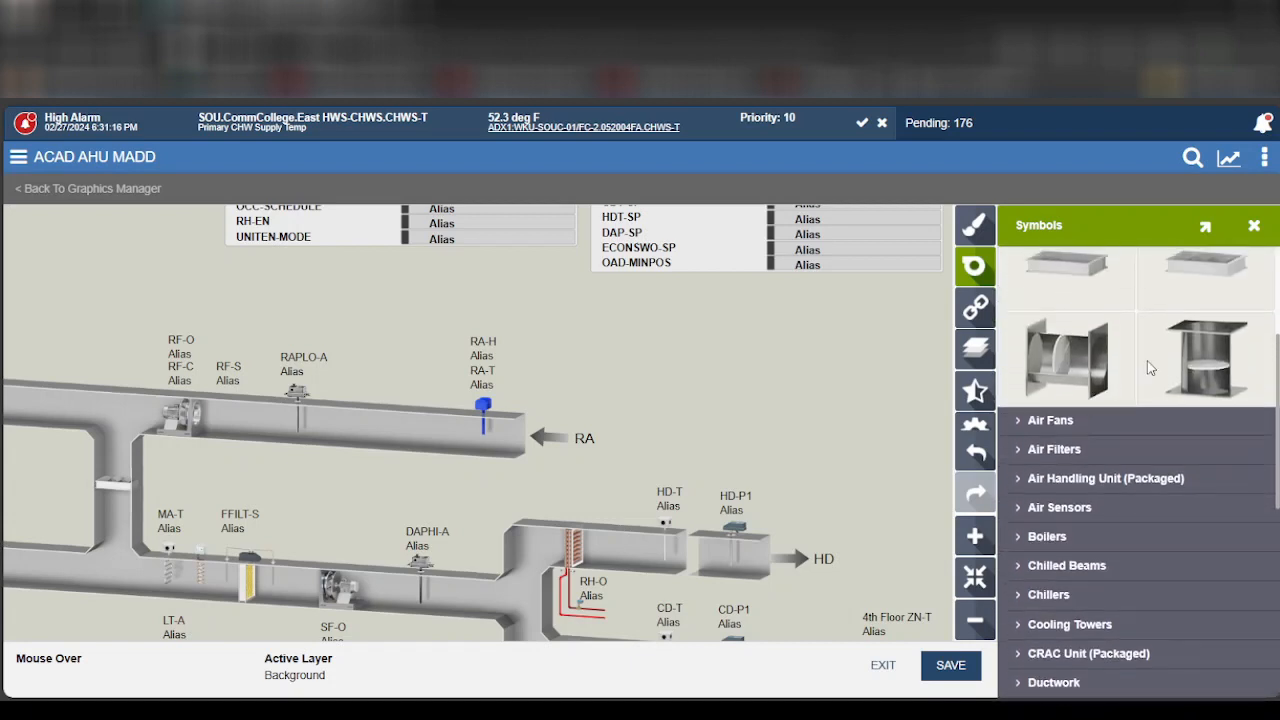
scroll(1160, 374, "up", 3)
scroll(1126, 389, "down", 6)
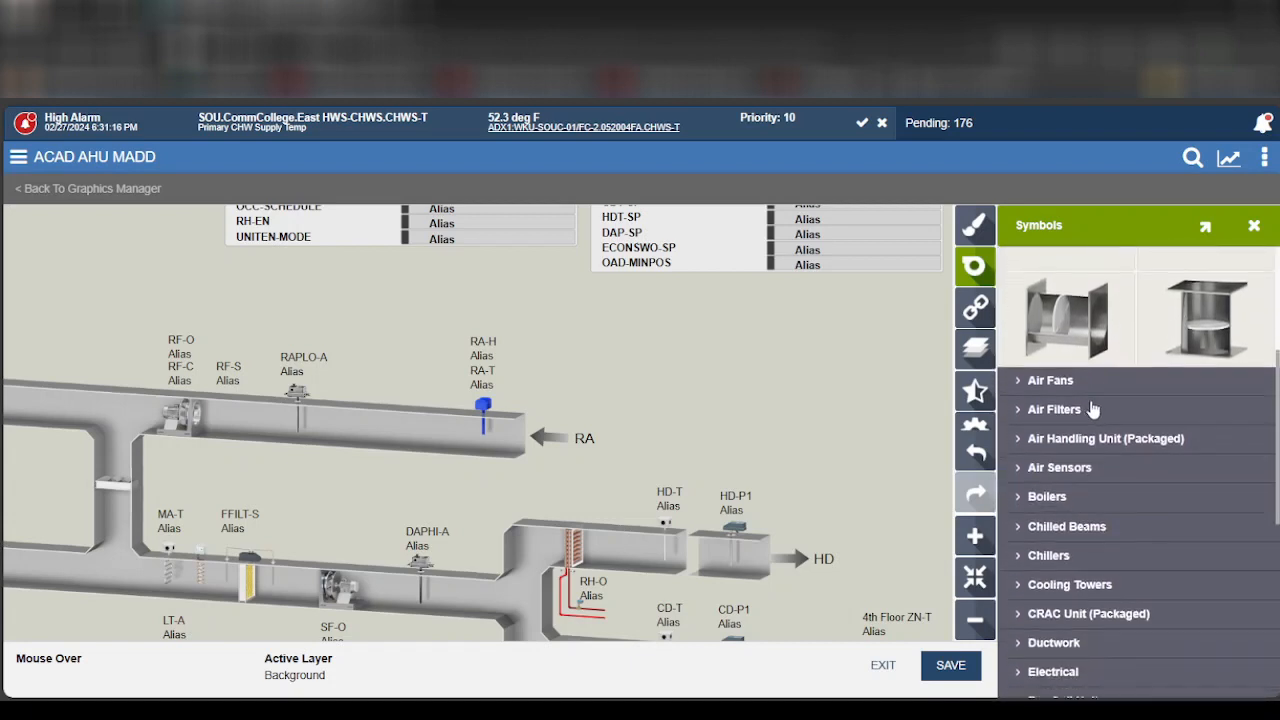
left_click(1056, 367)
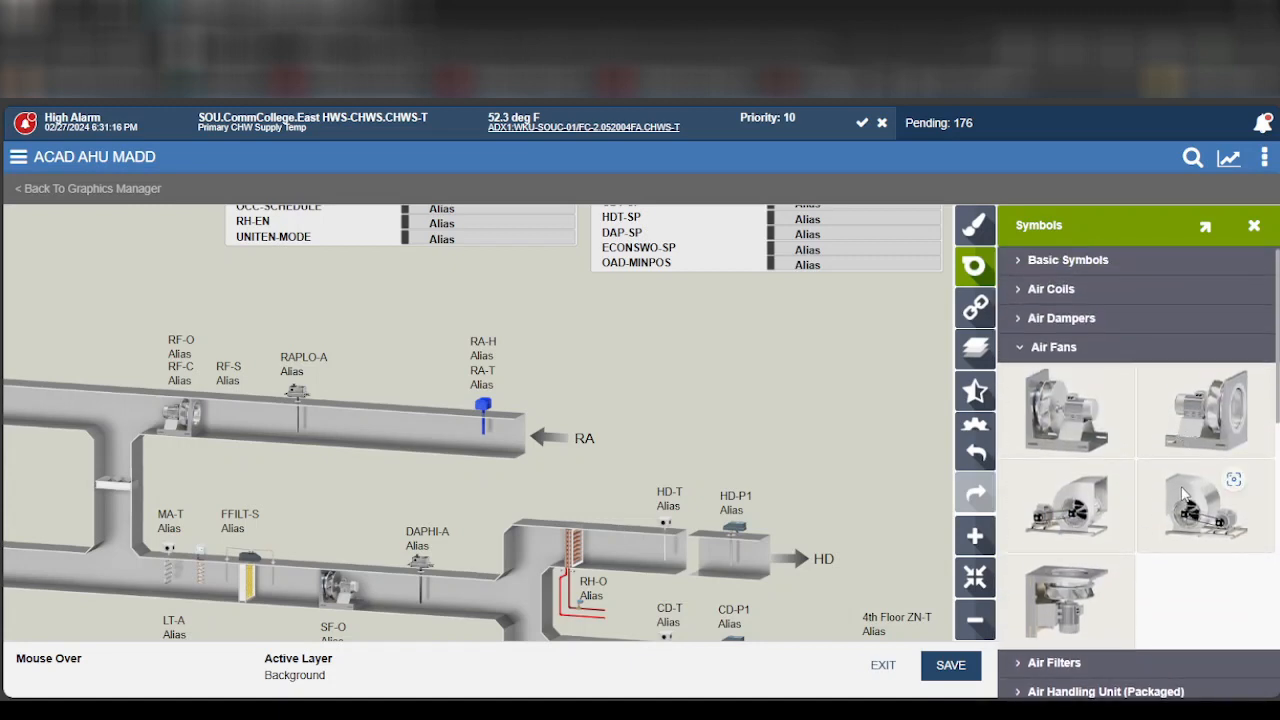
scroll(1176, 498, "down", 3)
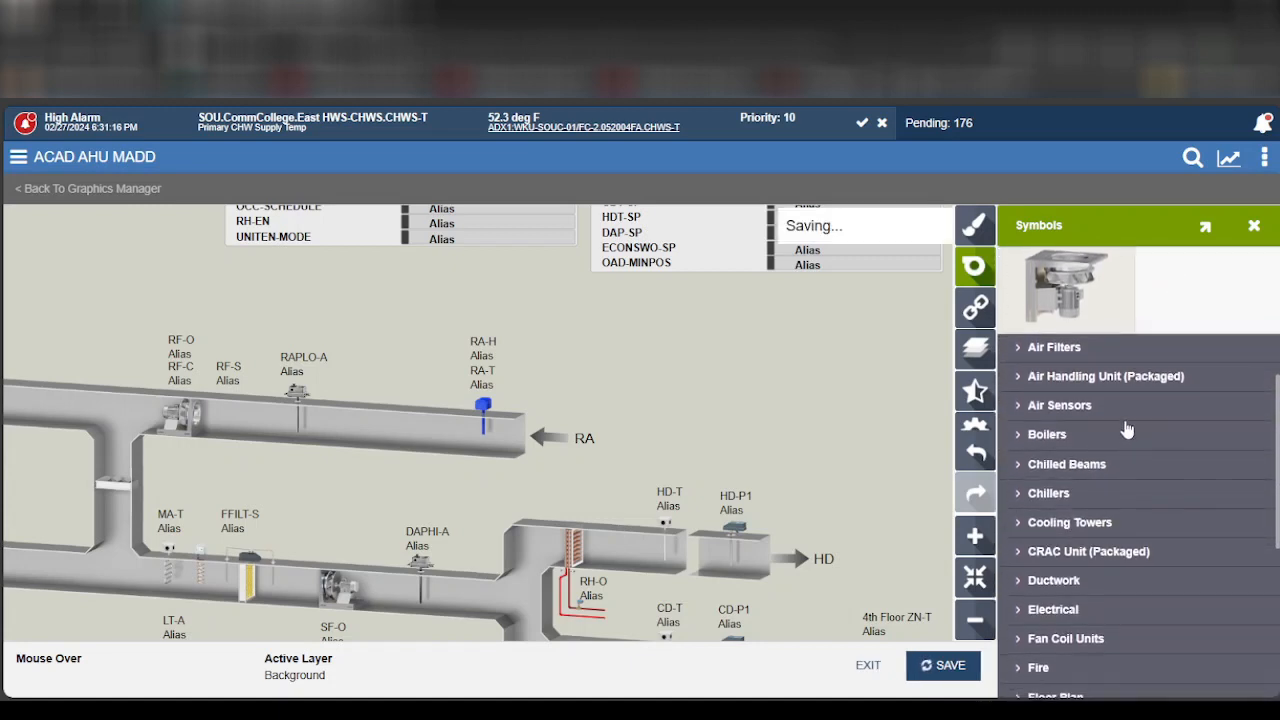
- Examine the Electrical and Ductwork symbols in the symbol library
left_click(1093, 611)
scroll(1100, 545, "down", 3)
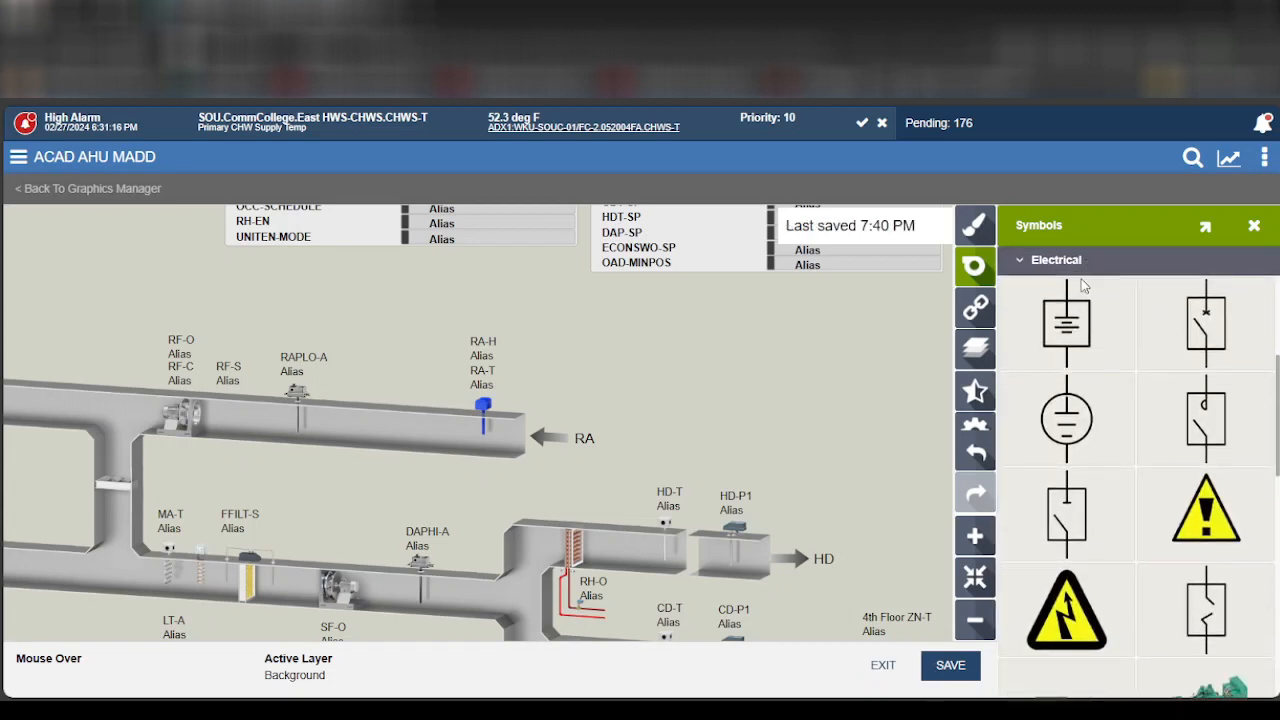
scroll(1088, 366, "up", 5)
left_click(1070, 607)
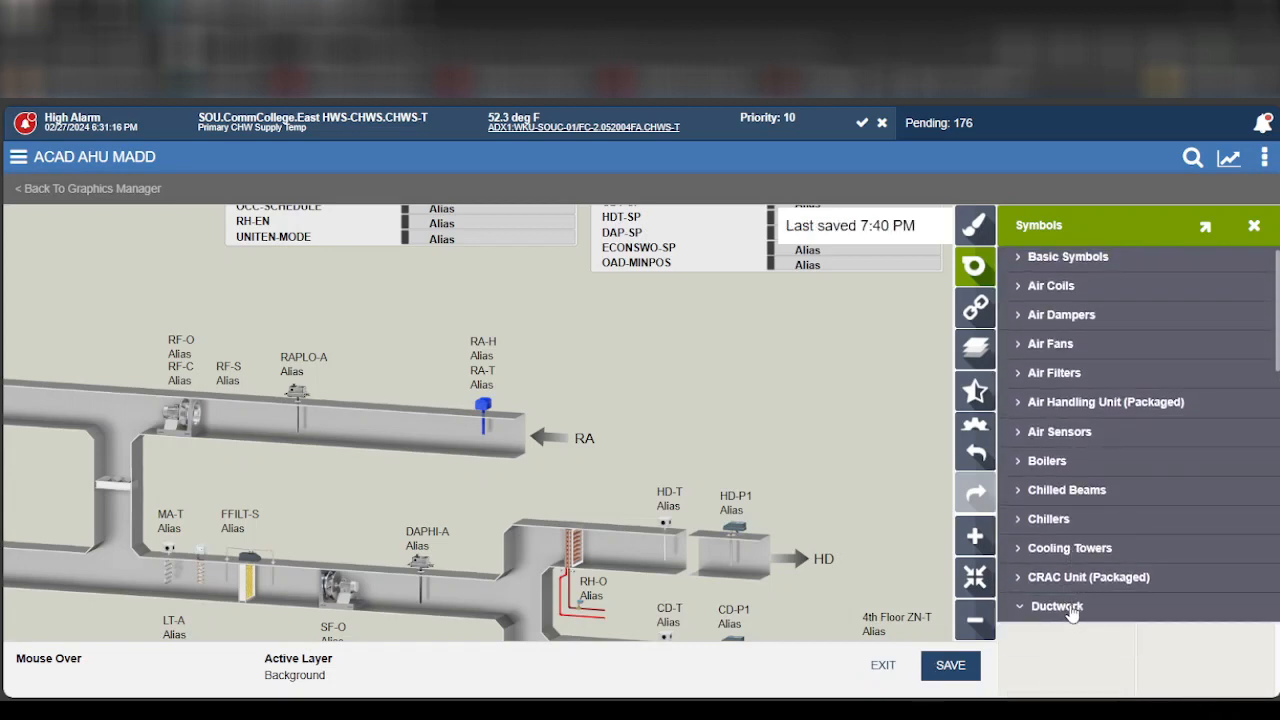
scroll(1149, 557, "down", 5)
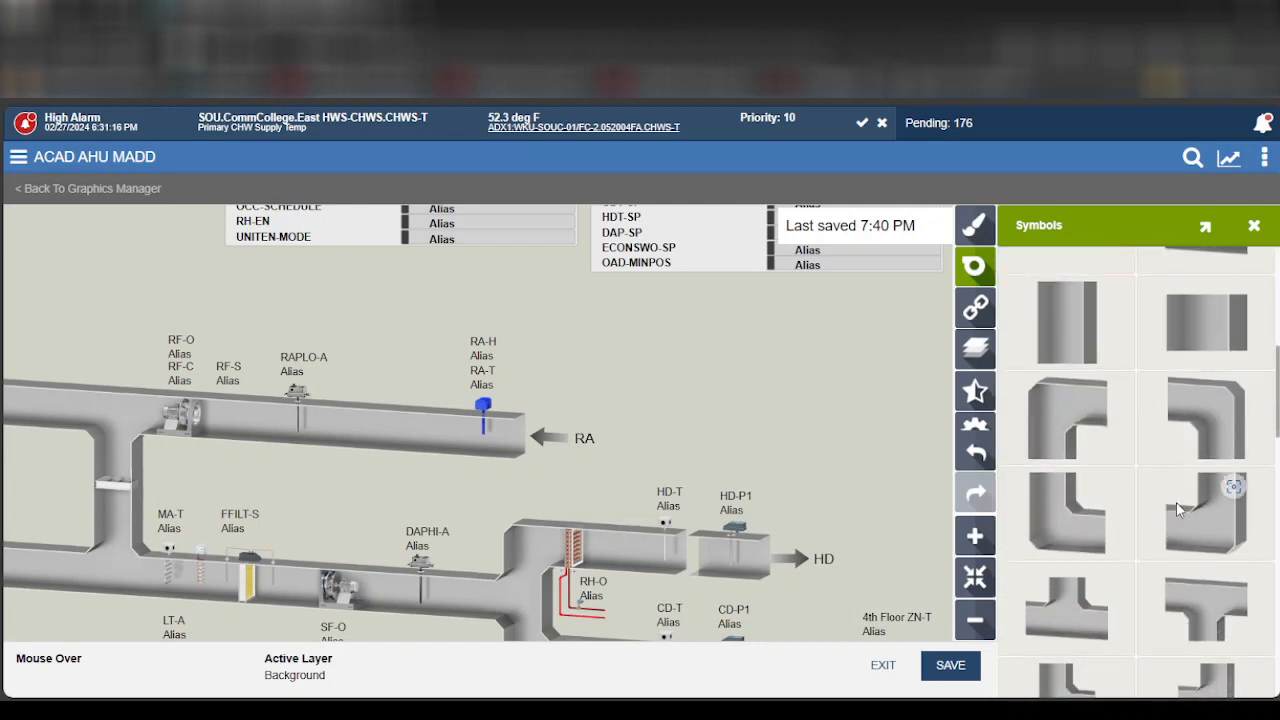
scroll(1178, 510, "down", 10)
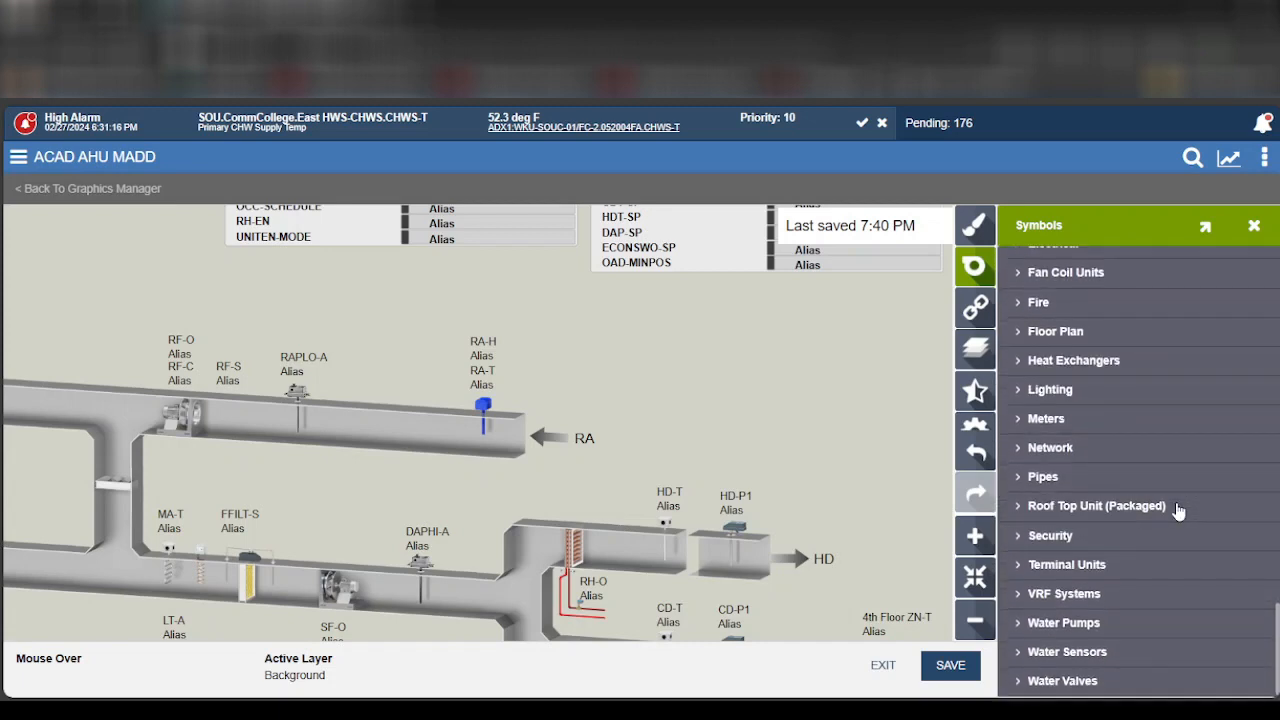
- Examine the Water Pumps symbols near the end of the symbol library
left_click(1087, 625)
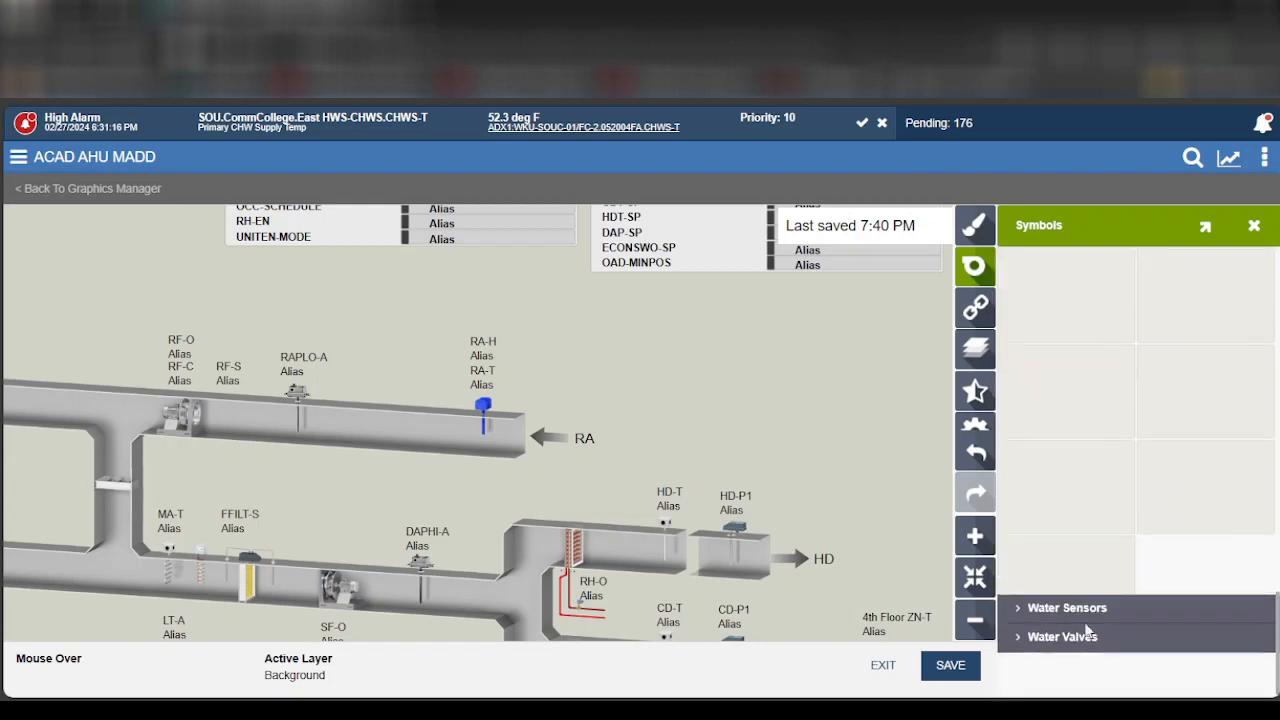
scroll(1192, 467, "up", 5)
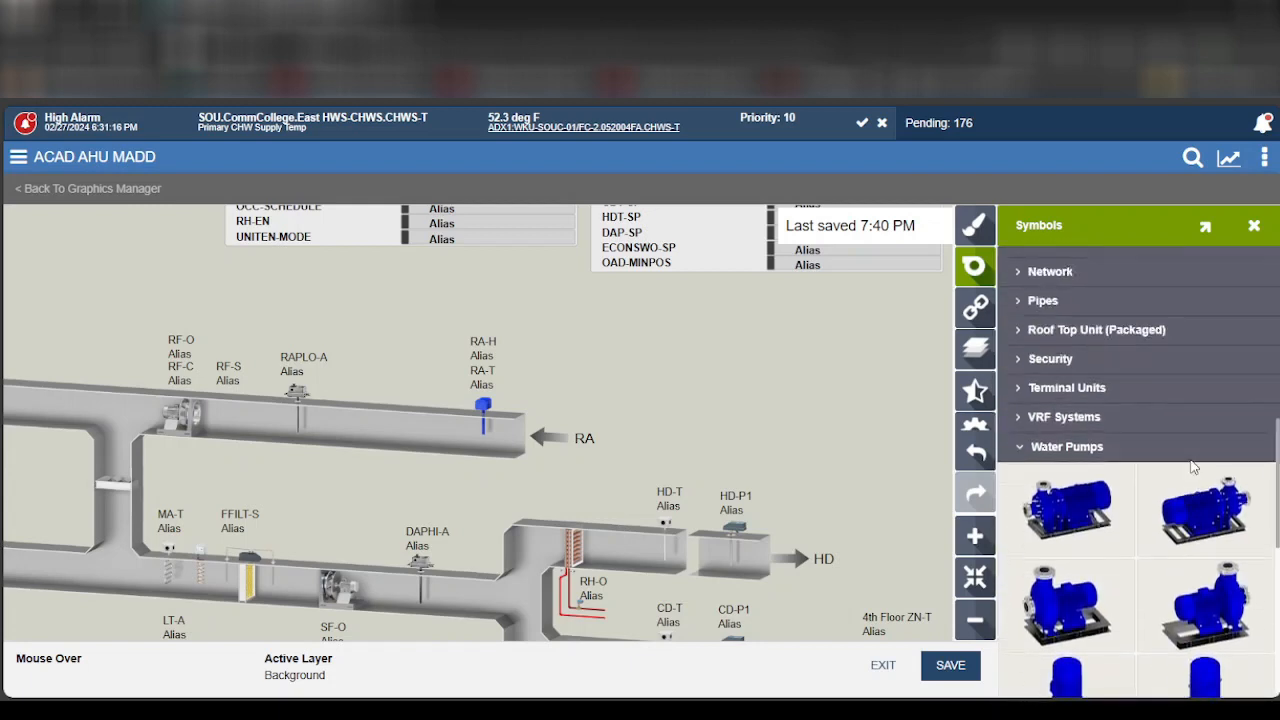
scroll(1192, 468, "down", 3)
scroll(1192, 467, "down", 4)
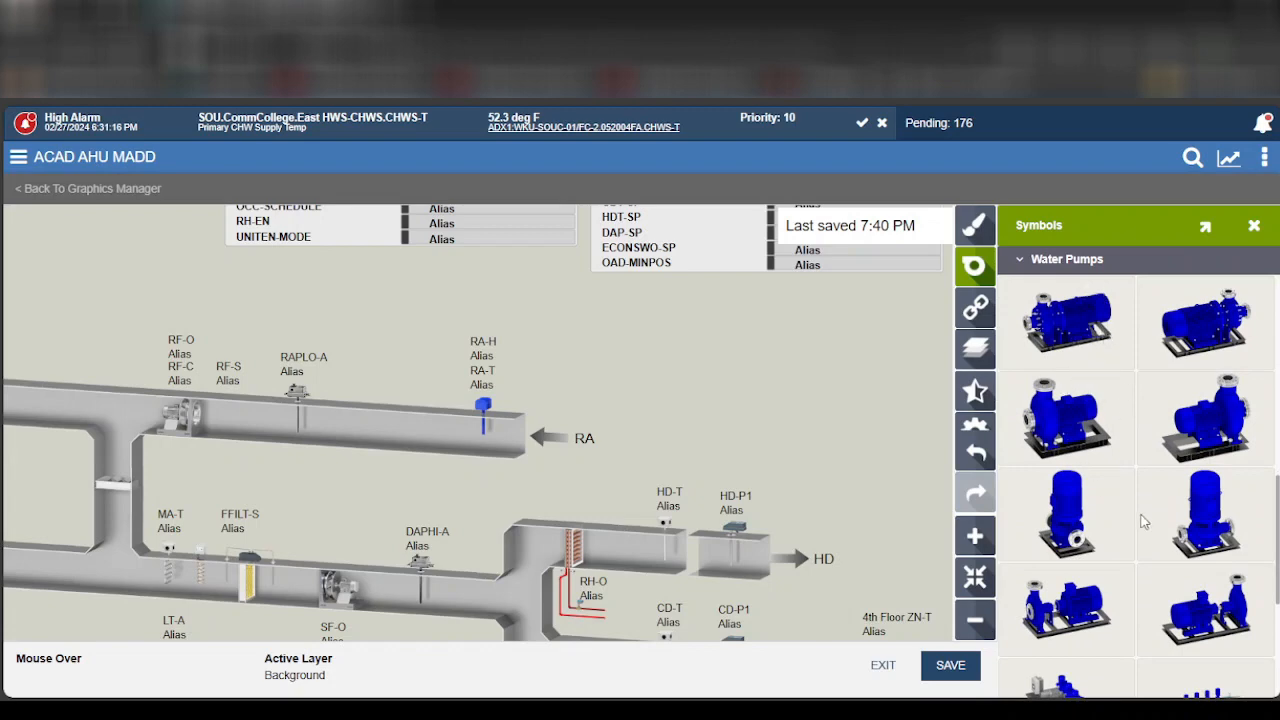
scroll(1146, 571, "up", 2)
scroll(1146, 571, "down", 3)
scroll(1146, 573, "up", 4)
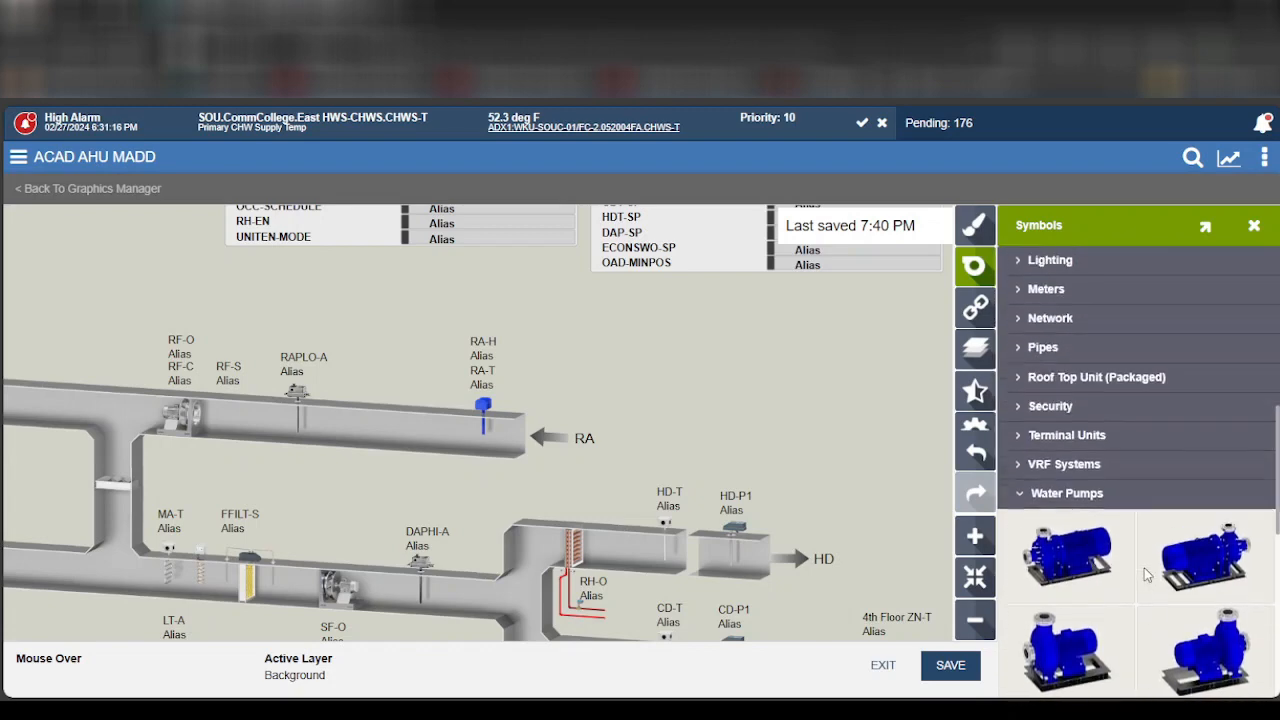
- Select the supply fan in the lower duct, inspect its point bindings, and close the bindings list
scroll(811, 458, "down", 3)
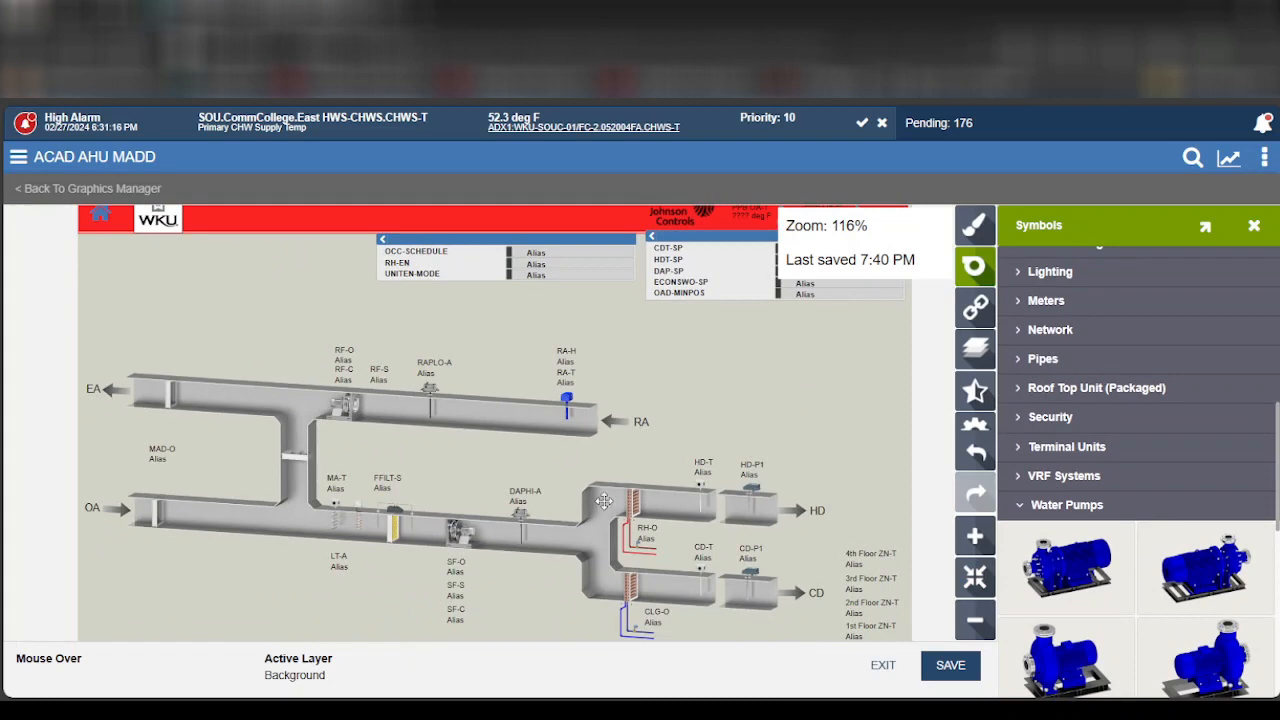
scroll(455, 483, "up", 4)
scroll(461, 483, "up", 3)
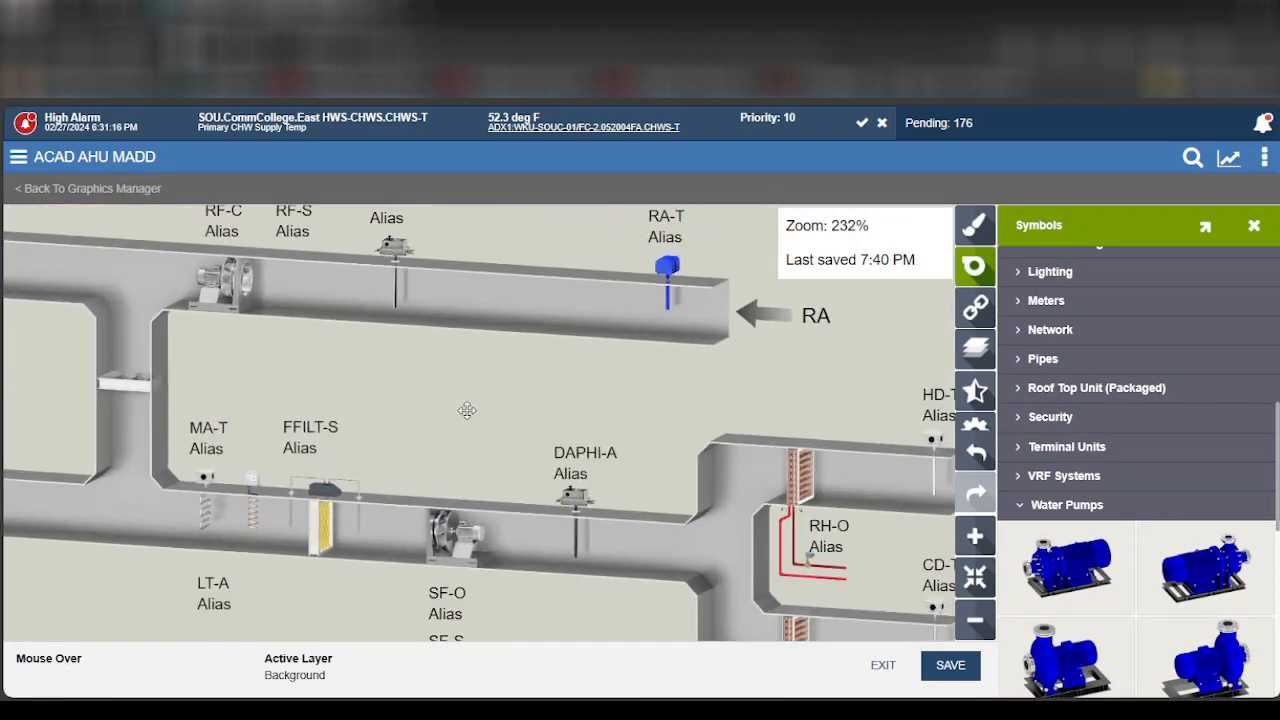
scroll(473, 403, "down", 3)
scroll(493, 493, "up", 3)
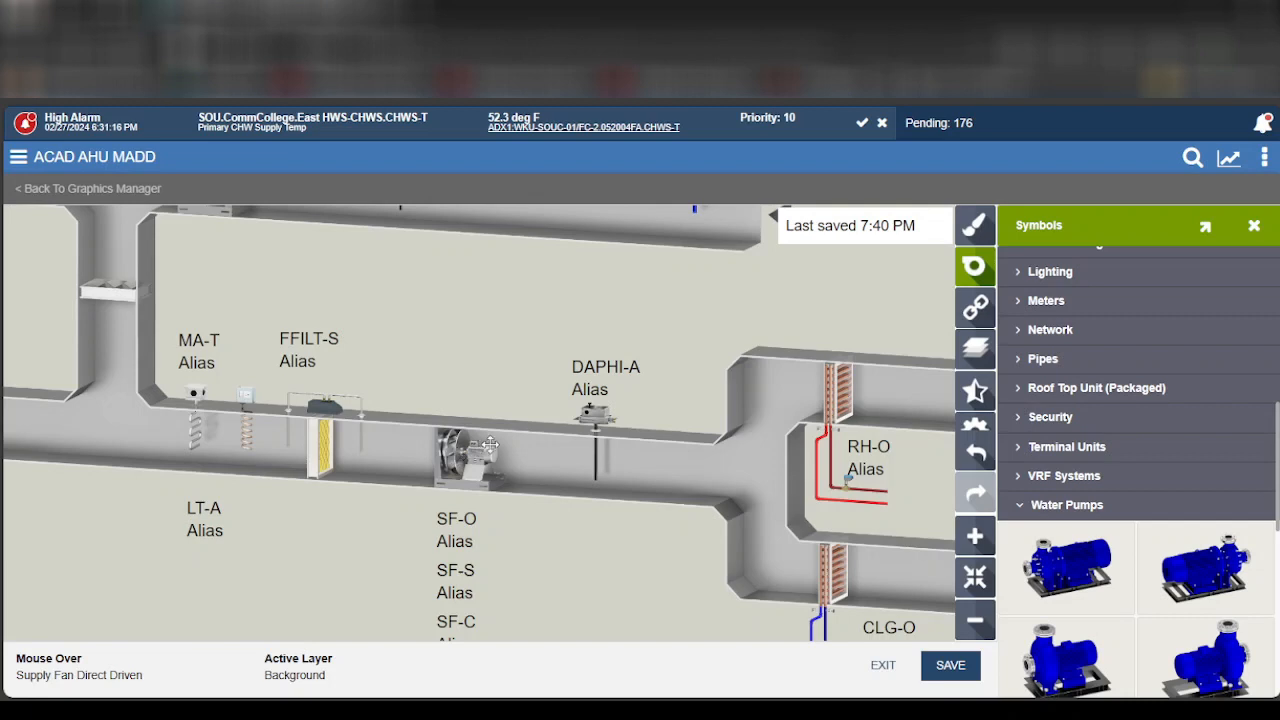
scroll(437, 452, "up", 4)
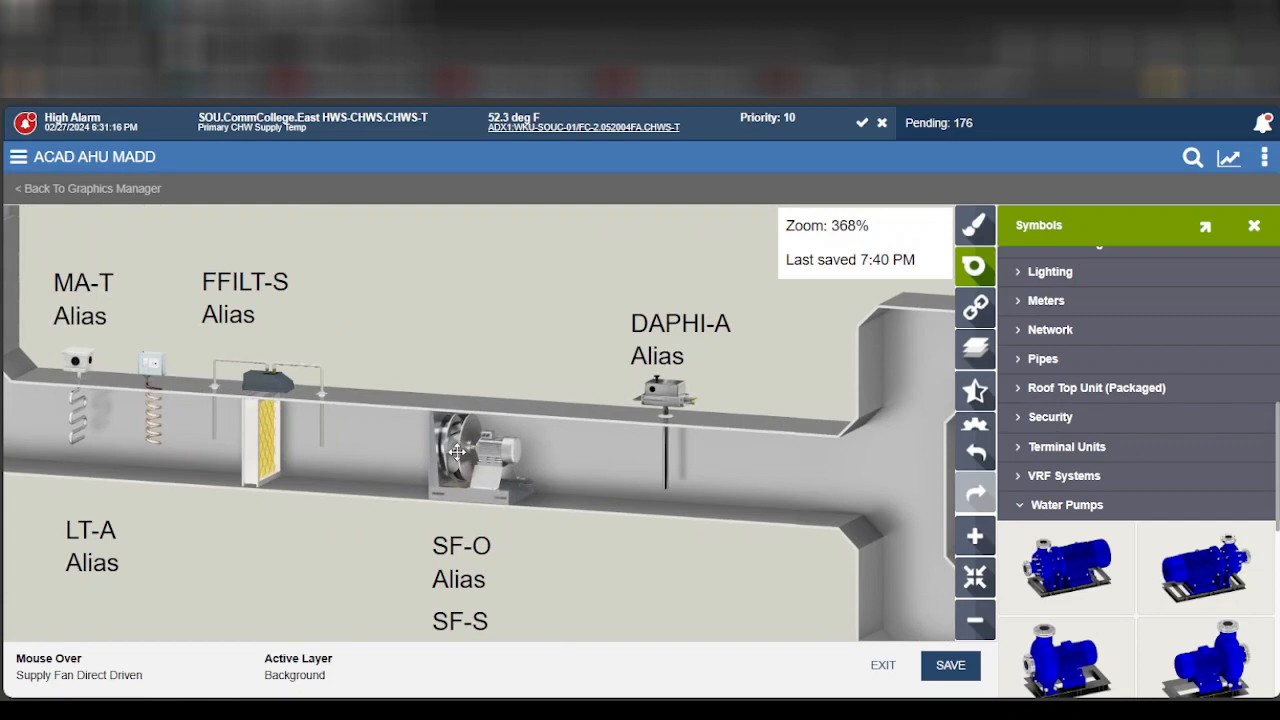
left_click(457, 452)
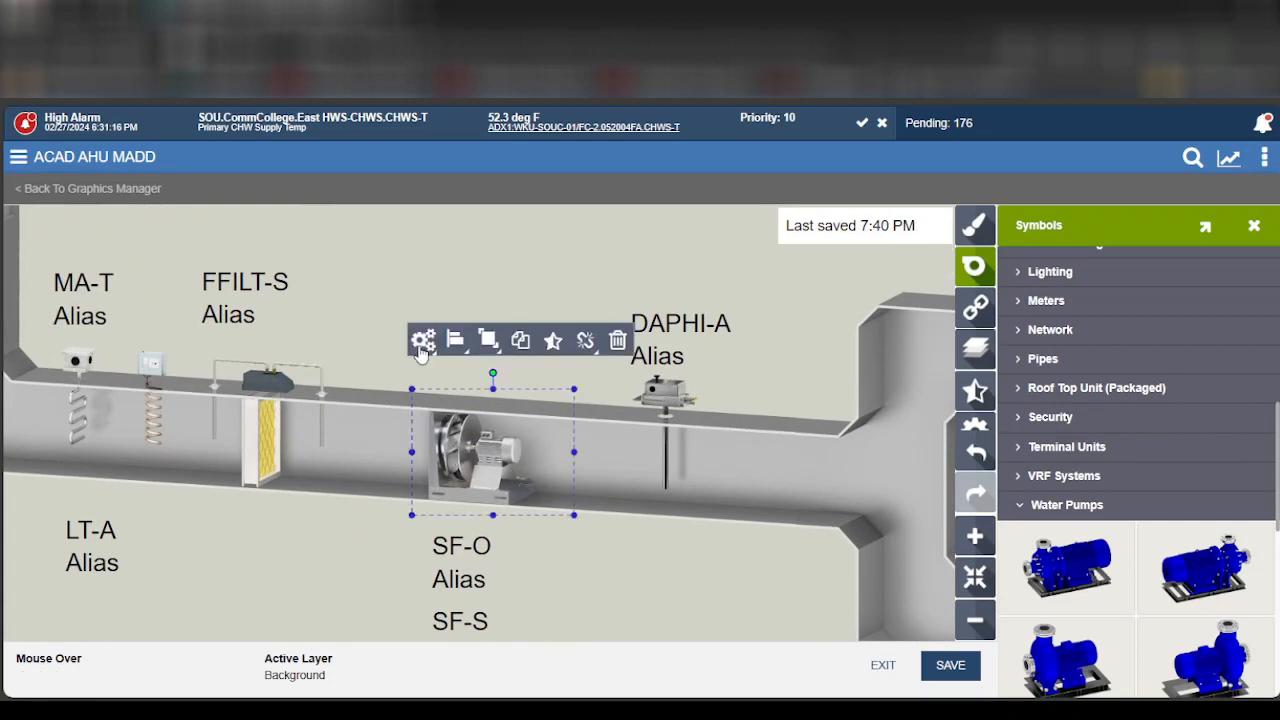
left_click(587, 343)
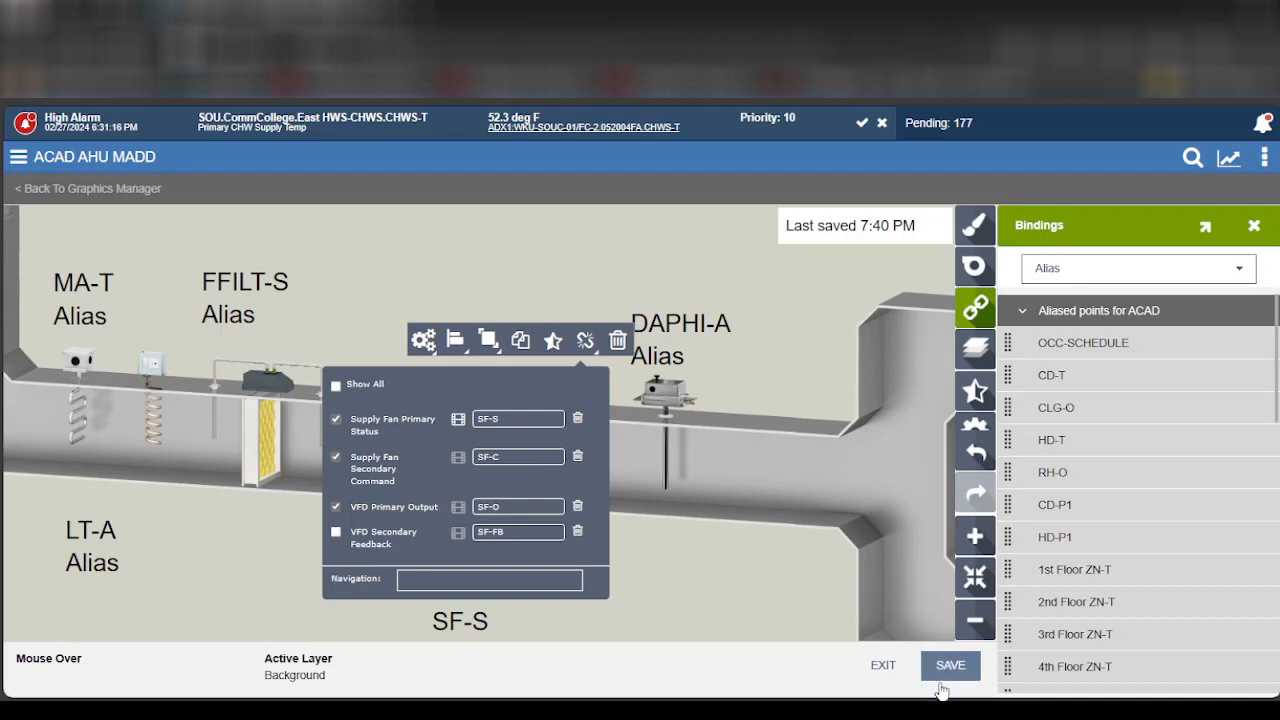
left_click(584, 280)
scroll(543, 547, "down", 2)
scroll(600, 565, "down", 3)
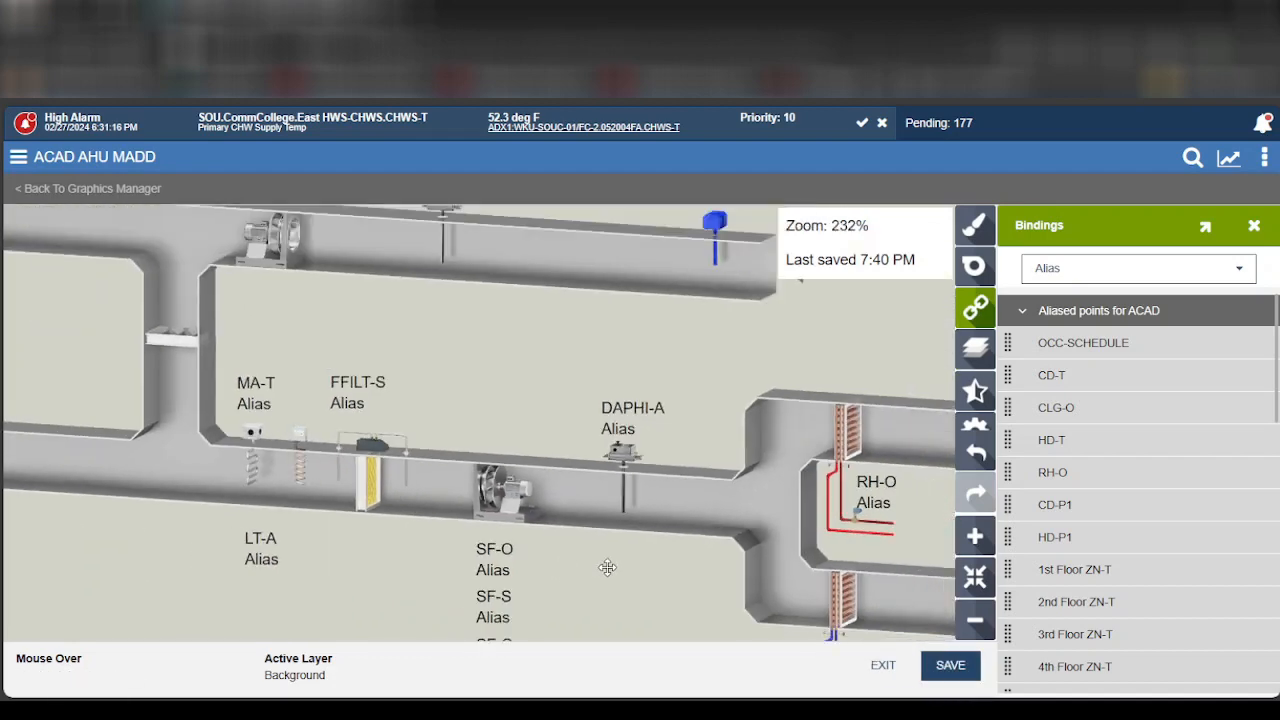
scroll(800, 476, "up", 2)
scroll(800, 476, "up", 2)
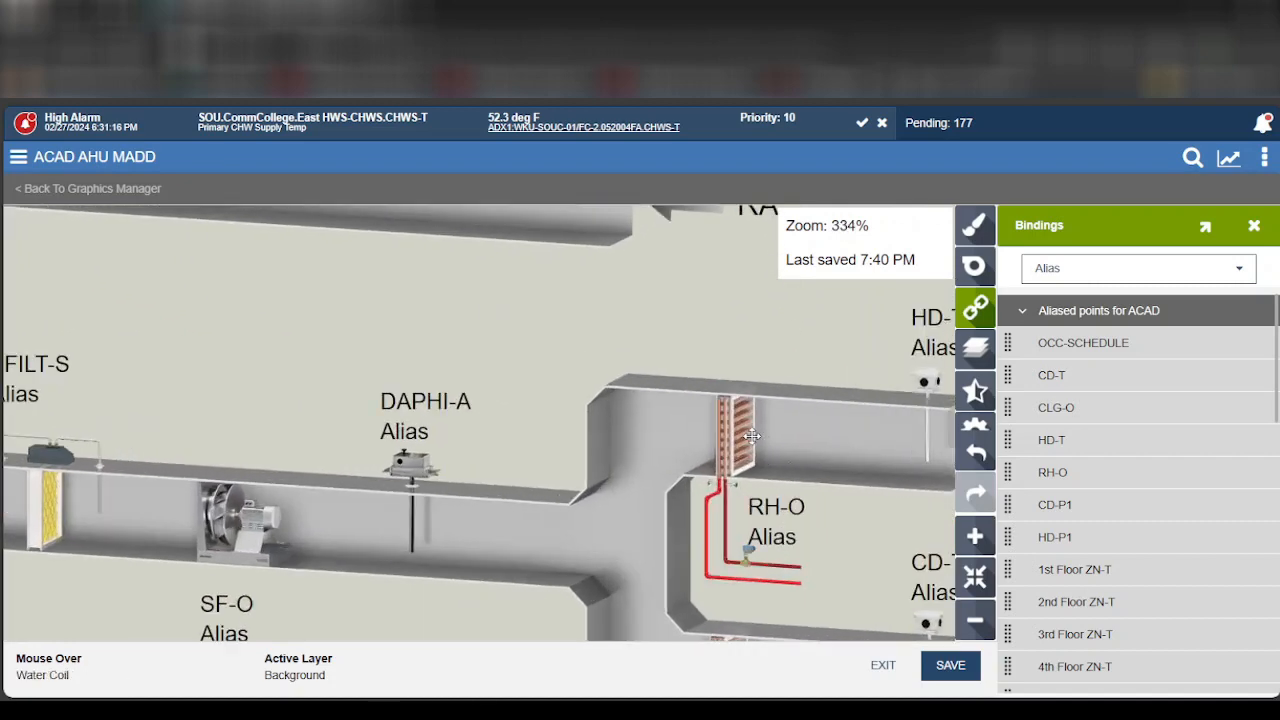
scroll(743, 437, "down", 1)
scroll(743, 468, "down", 4)
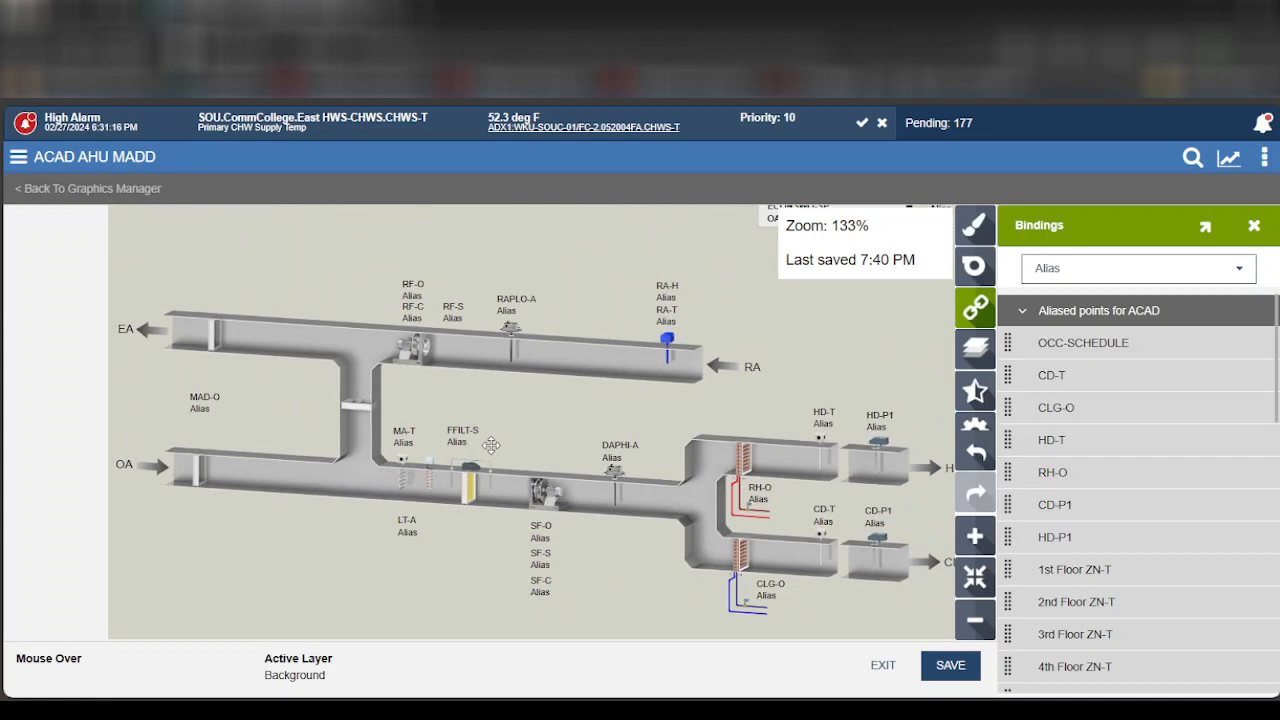
- Exit the ACAD AHU MADD graphic without saving and select the Bates CHWS equipment definition
left_click(885, 668)
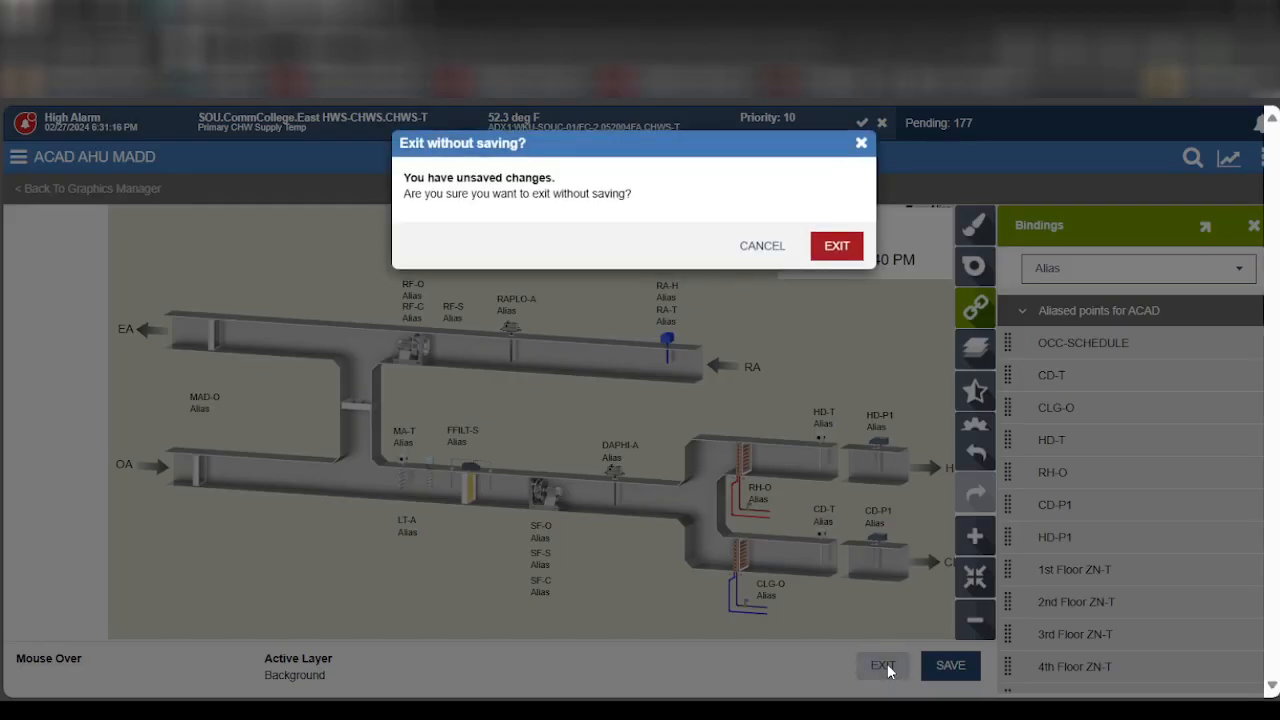
left_click(832, 252)
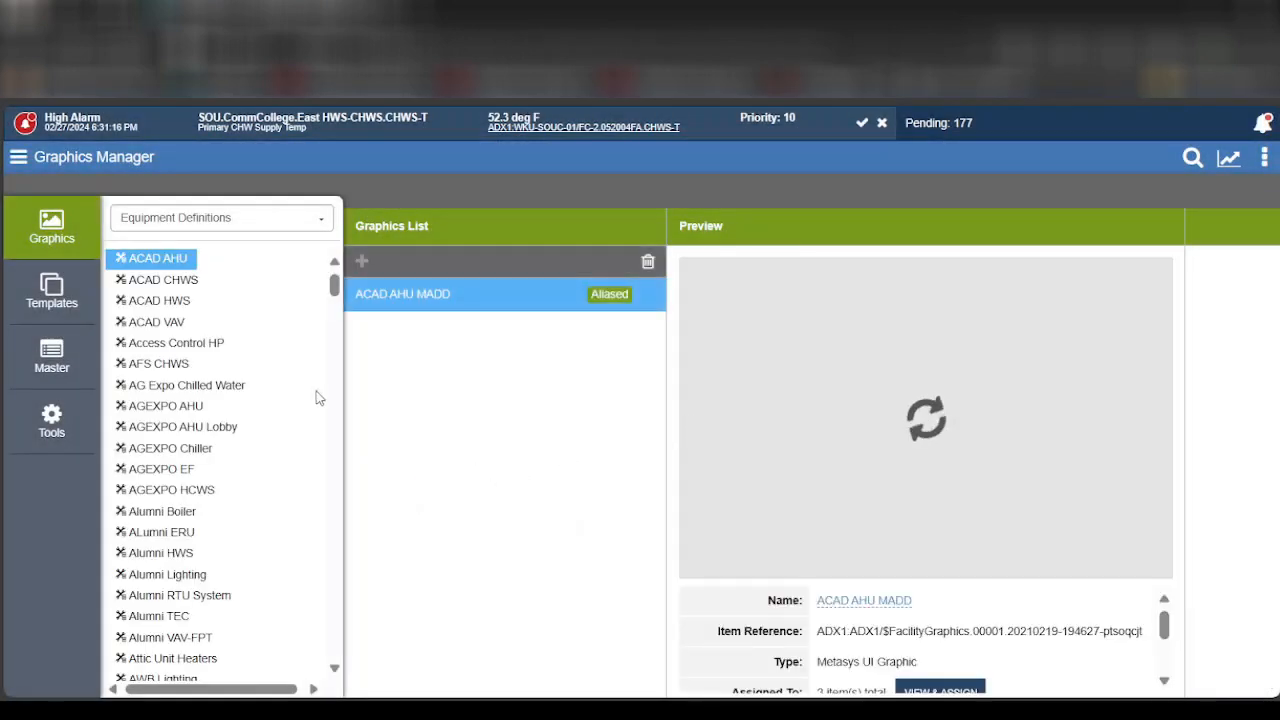
scroll(255, 493, "down", 2)
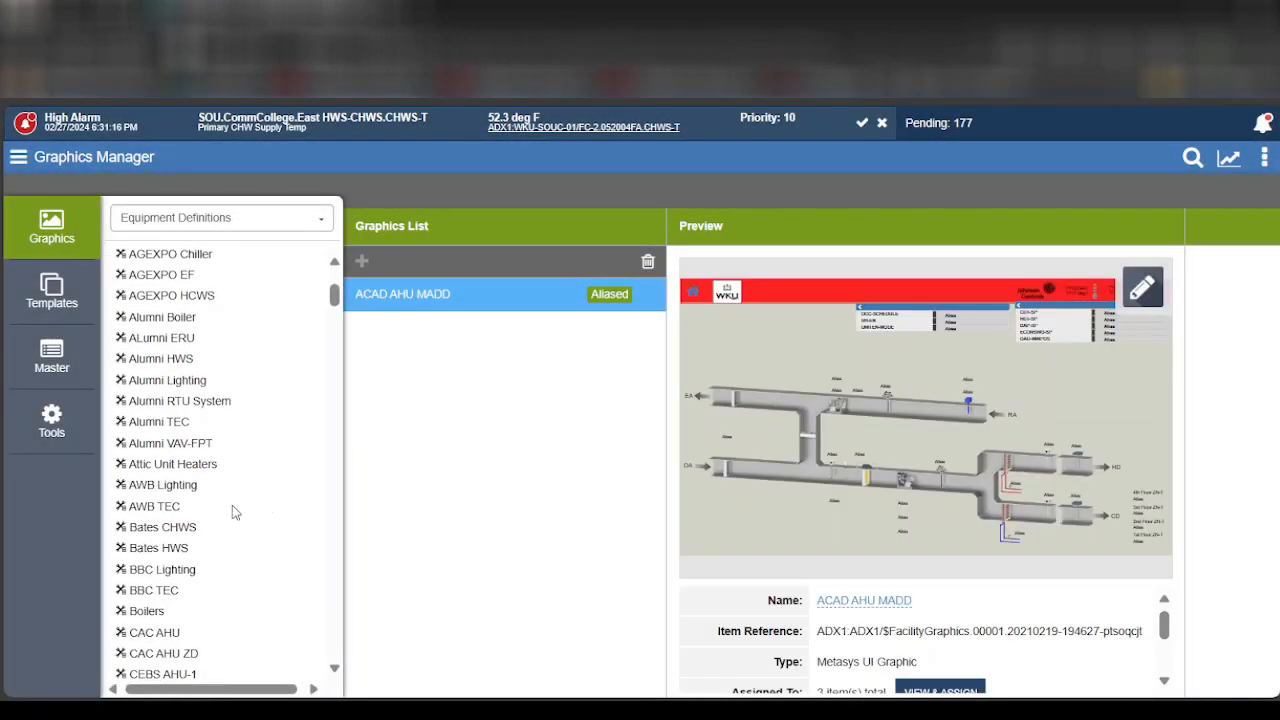
left_click(168, 528)
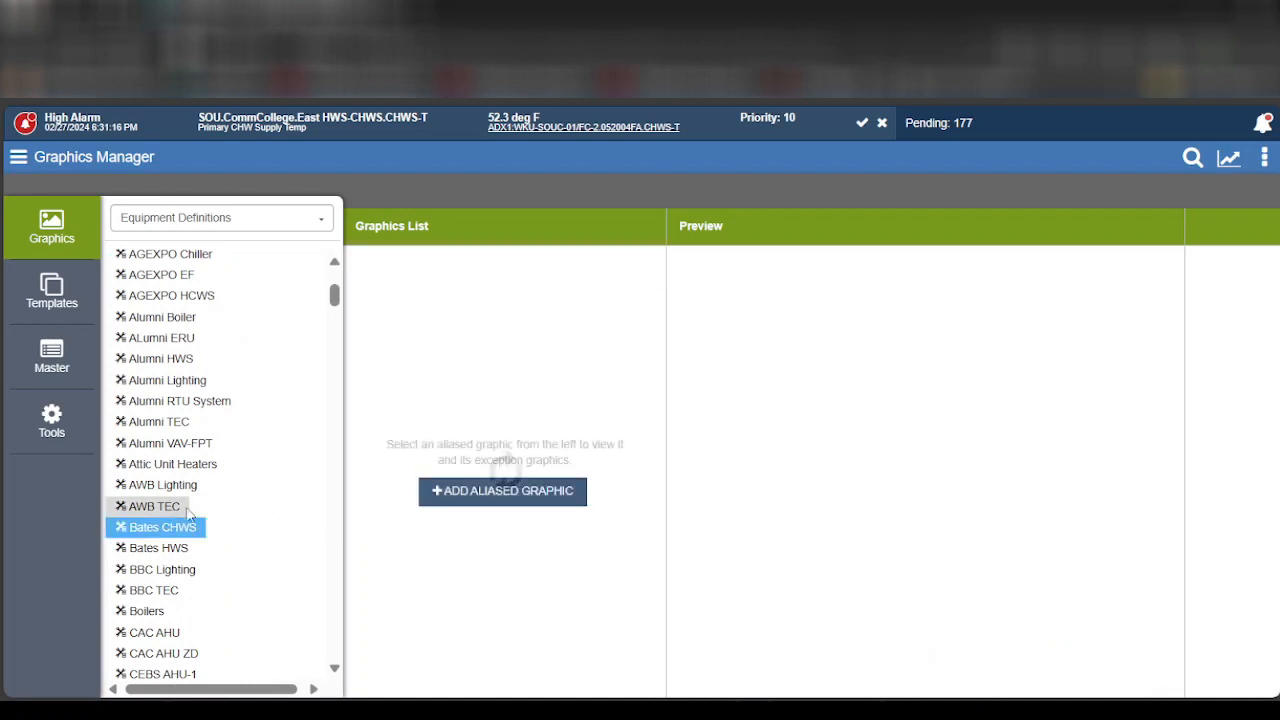
- Select the Bates CHWS equipment definition and start a new aliased graphic named Test
left_click(162, 549)
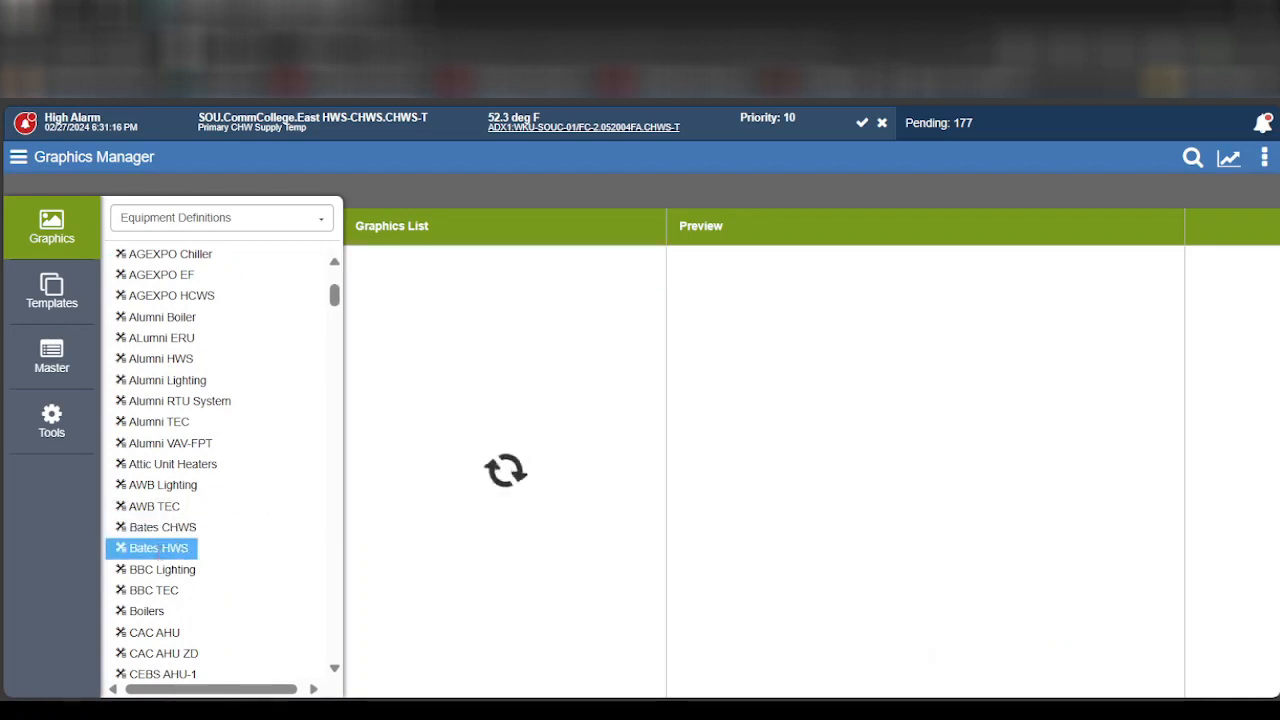
left_click(172, 529)
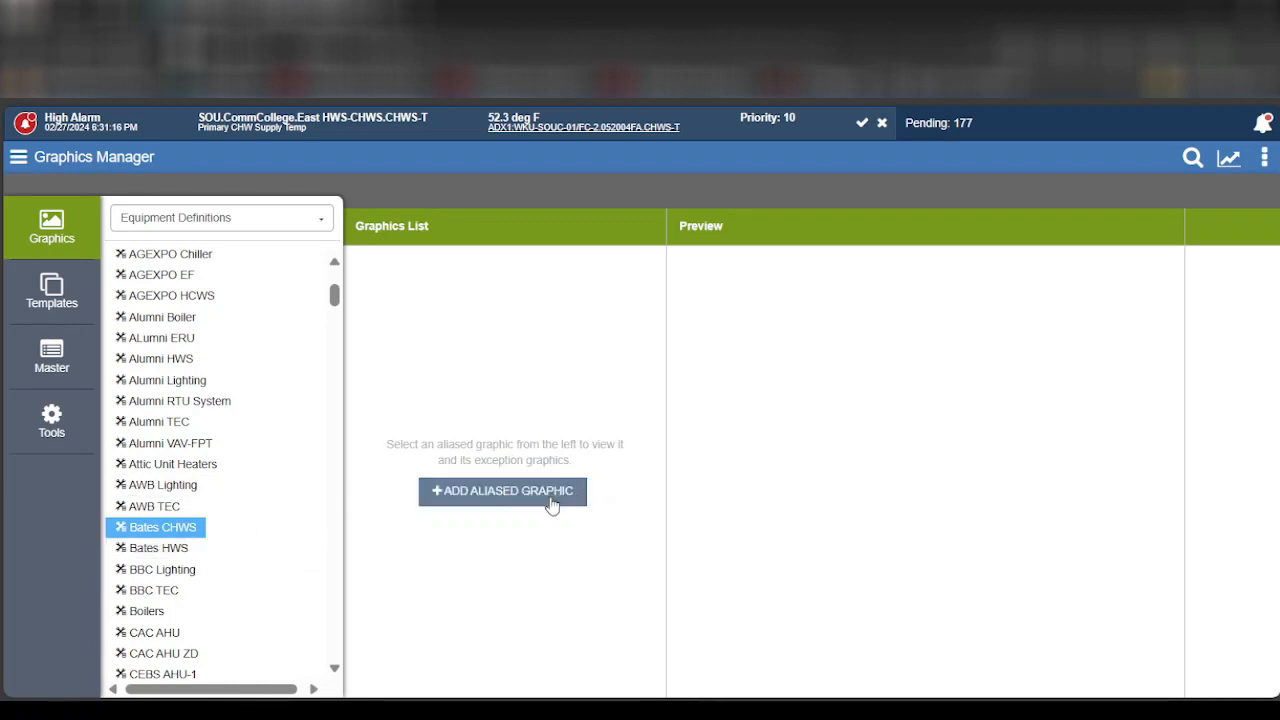
left_click(440, 497)
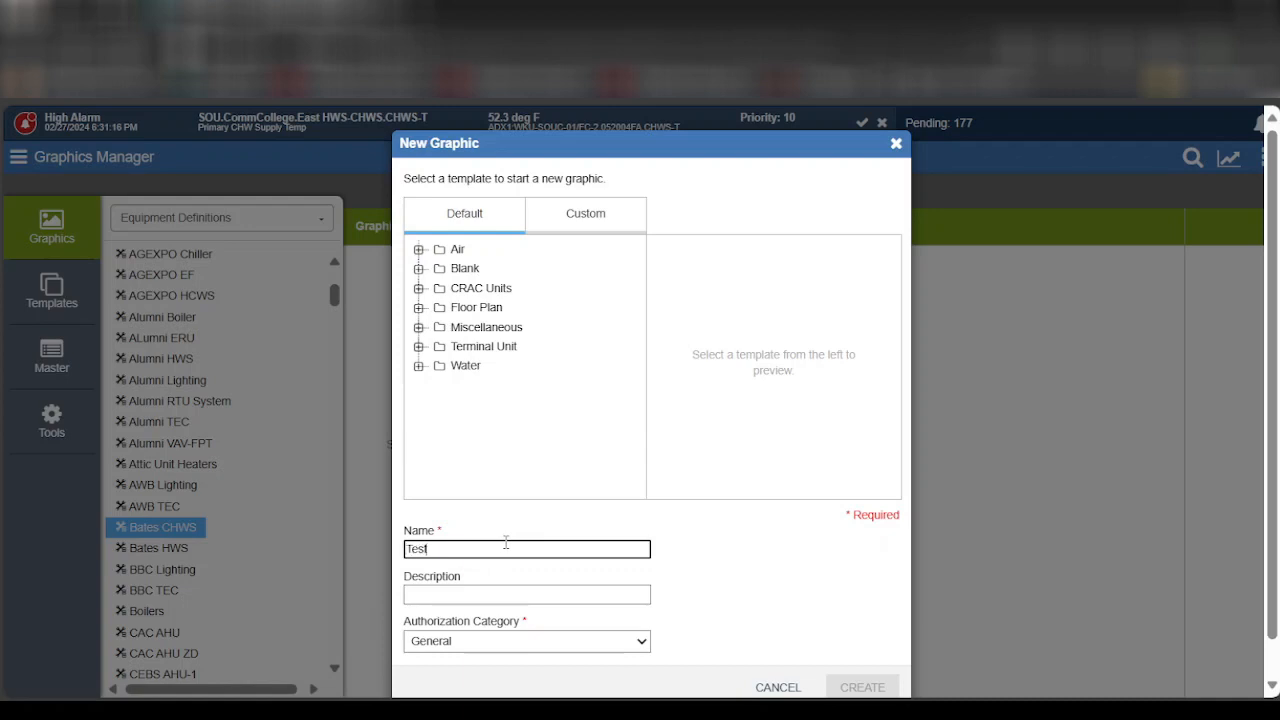
- Preview the default Air templates, from 100% OA Dual Duct through Multi Zone Mixed Air Dual Duct to Unit Ventilator
left_click(420, 254)
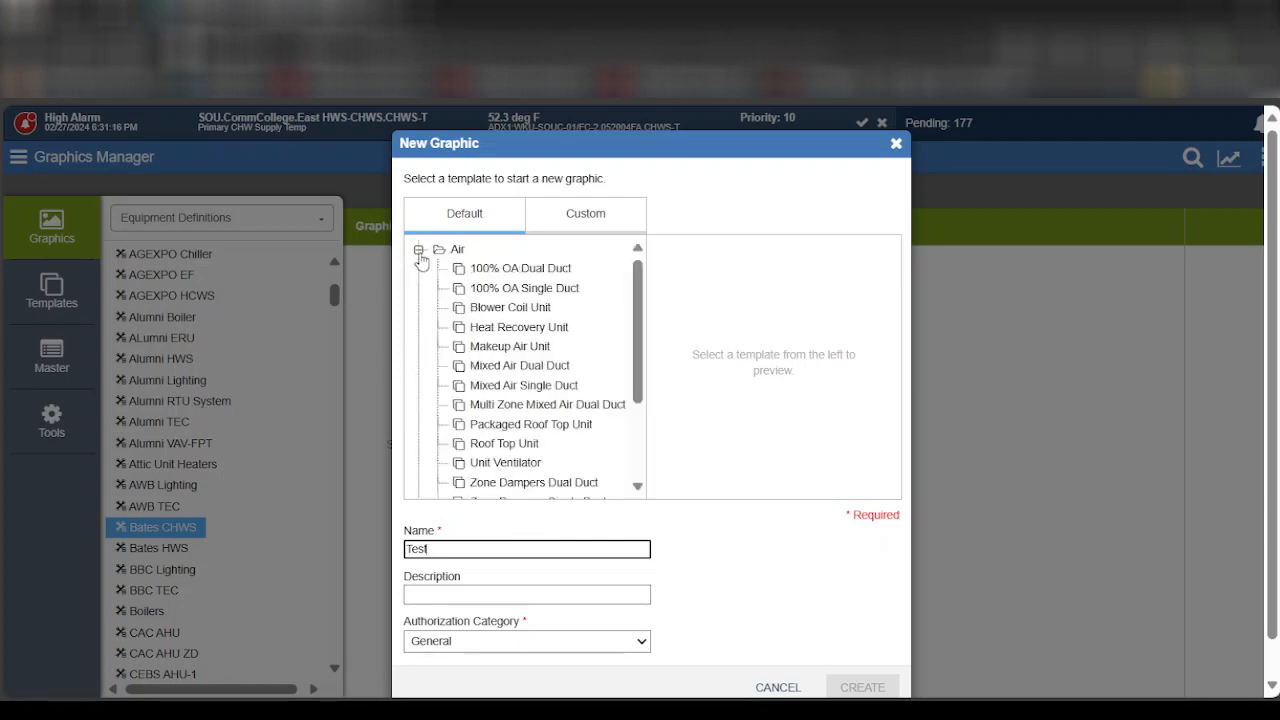
left_click(518, 270)
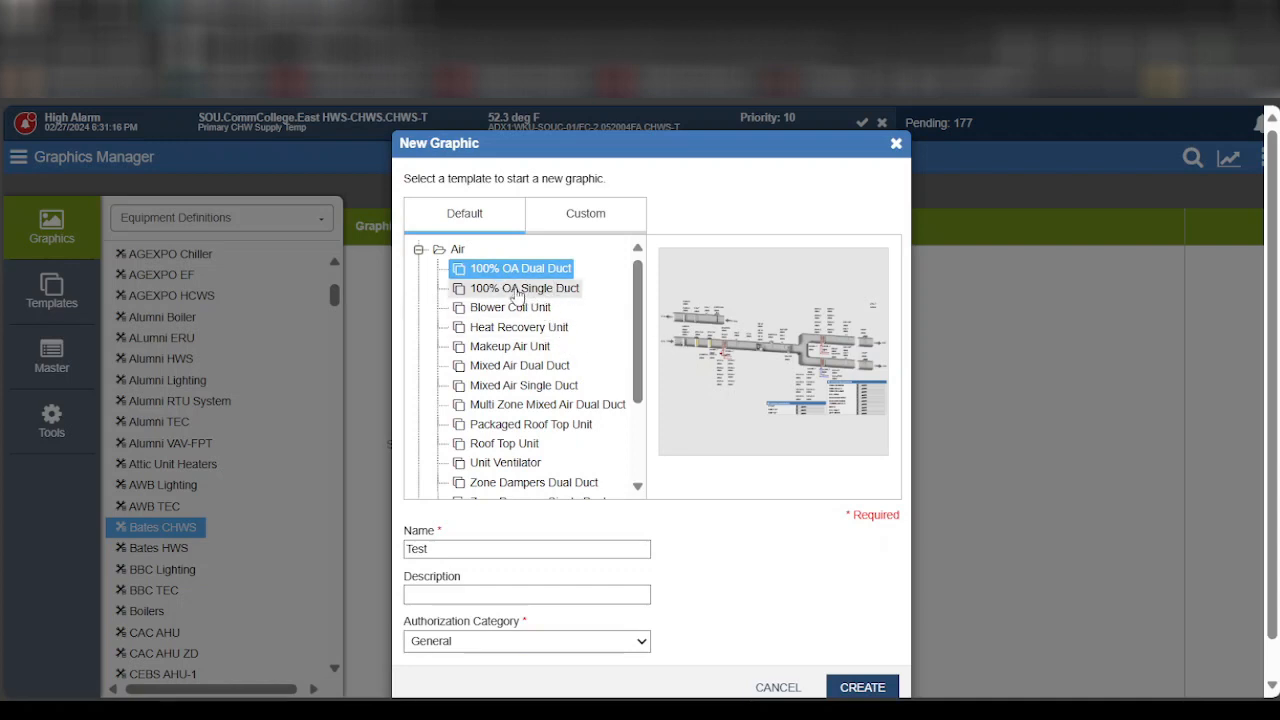
left_click(556, 290)
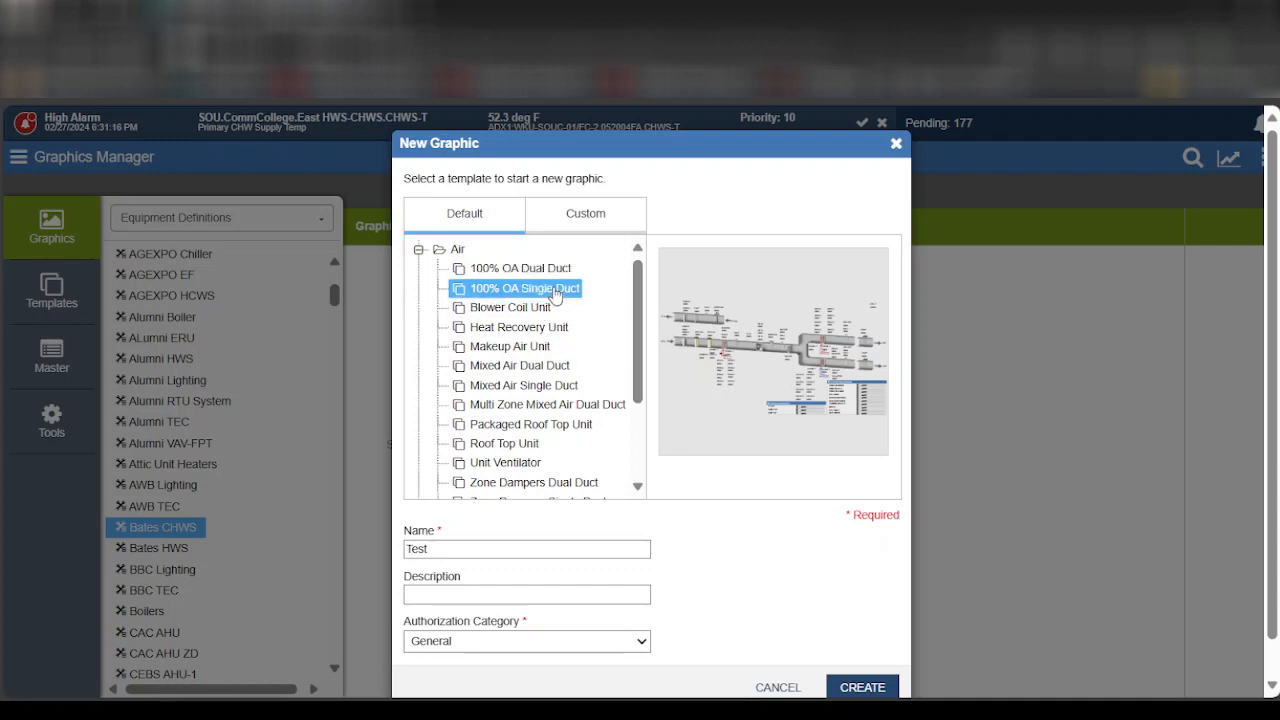
left_click(512, 308)
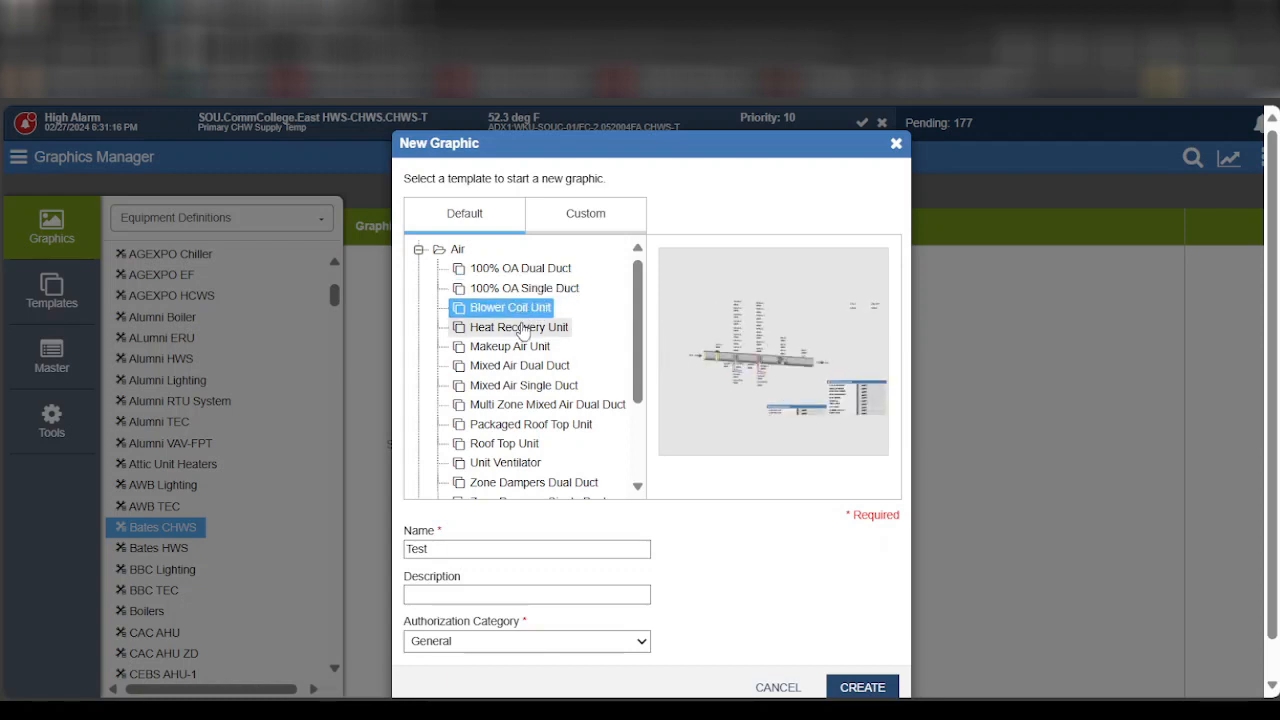
left_click(516, 330)
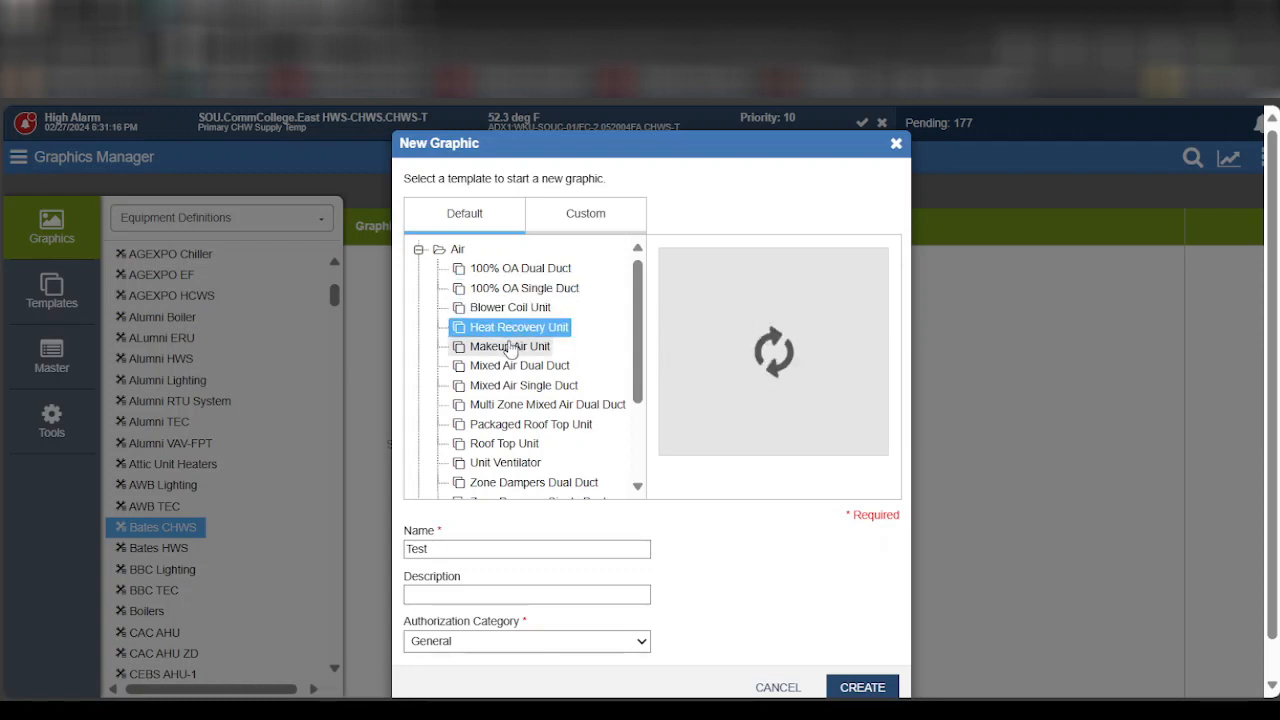
left_click(513, 346)
left_click(503, 368)
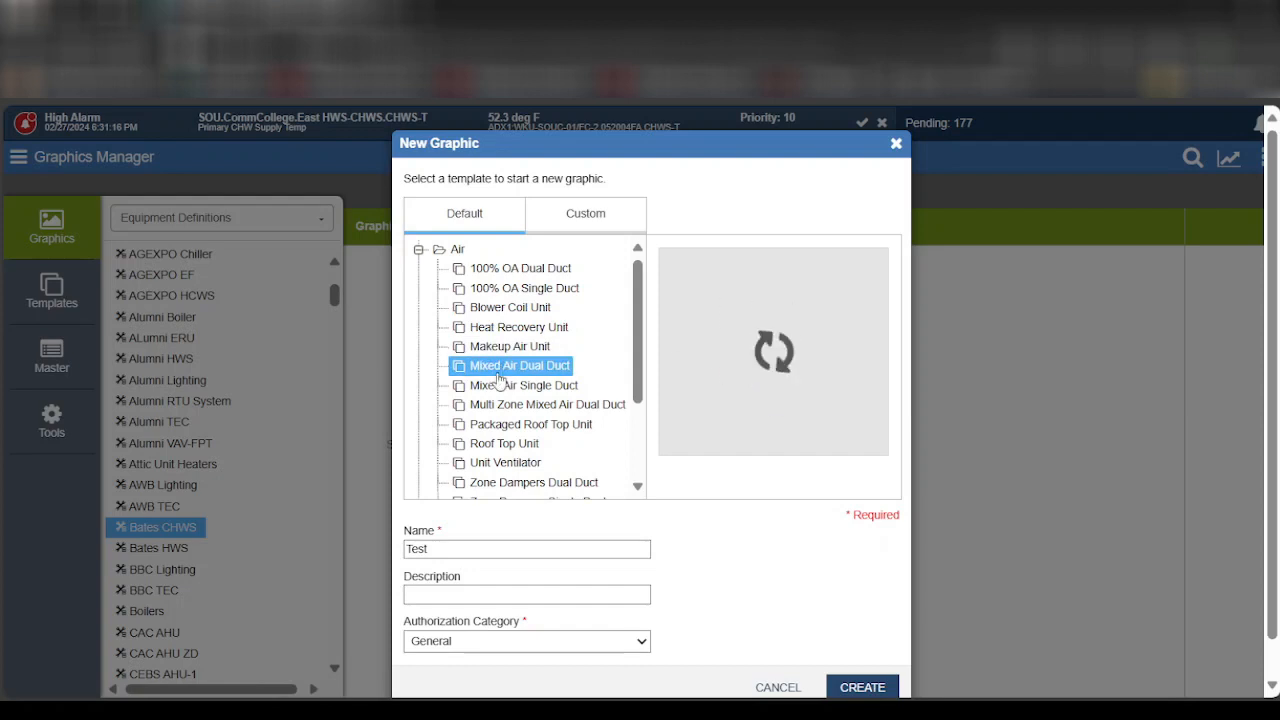
left_click(492, 389)
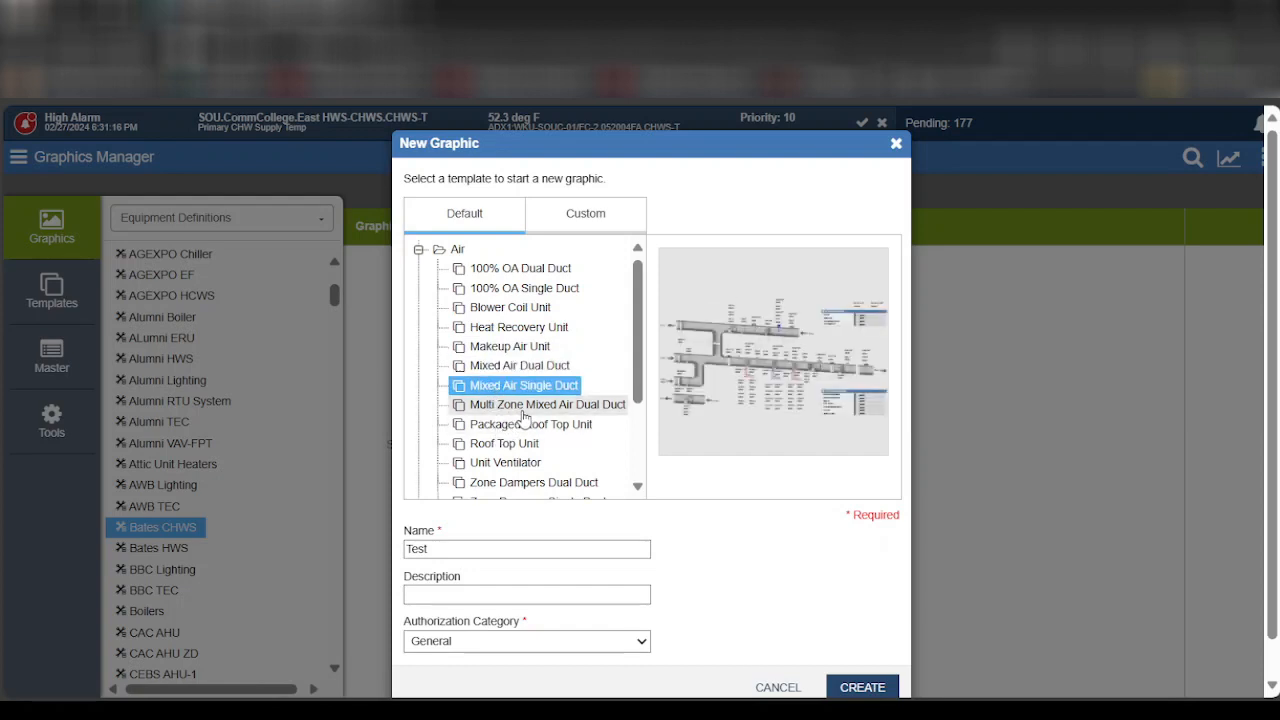
left_click(533, 410)
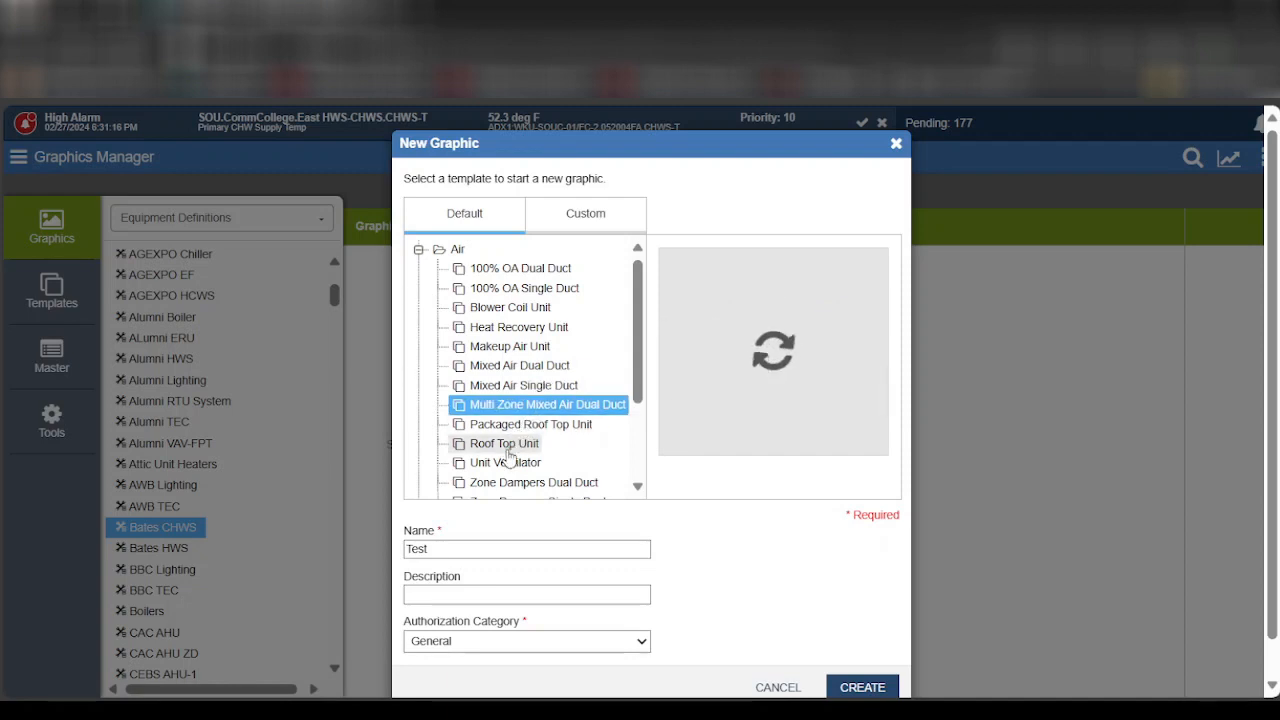
scroll(505, 440, "down", 1)
left_click(498, 424)
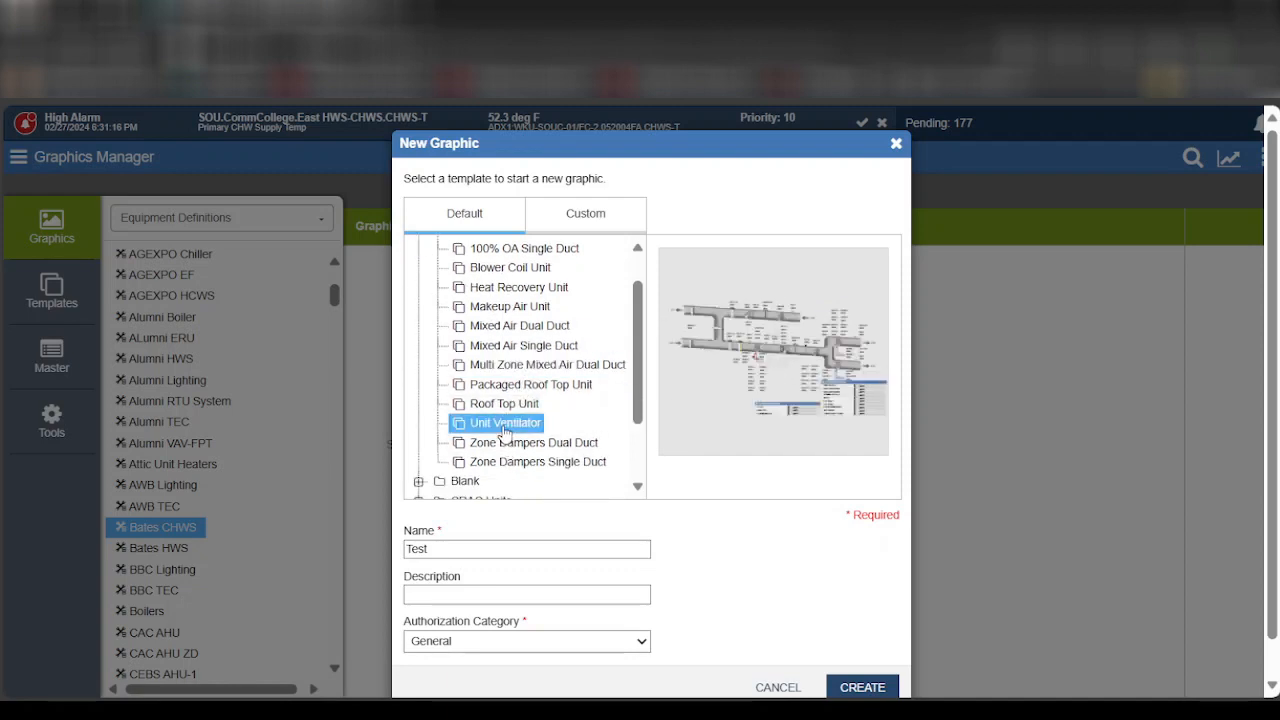
- Preview the default Blank template and the Computer Room Air Conditioning template under CRAC Units
left_click(420, 482)
scroll(491, 455, "down", 2)
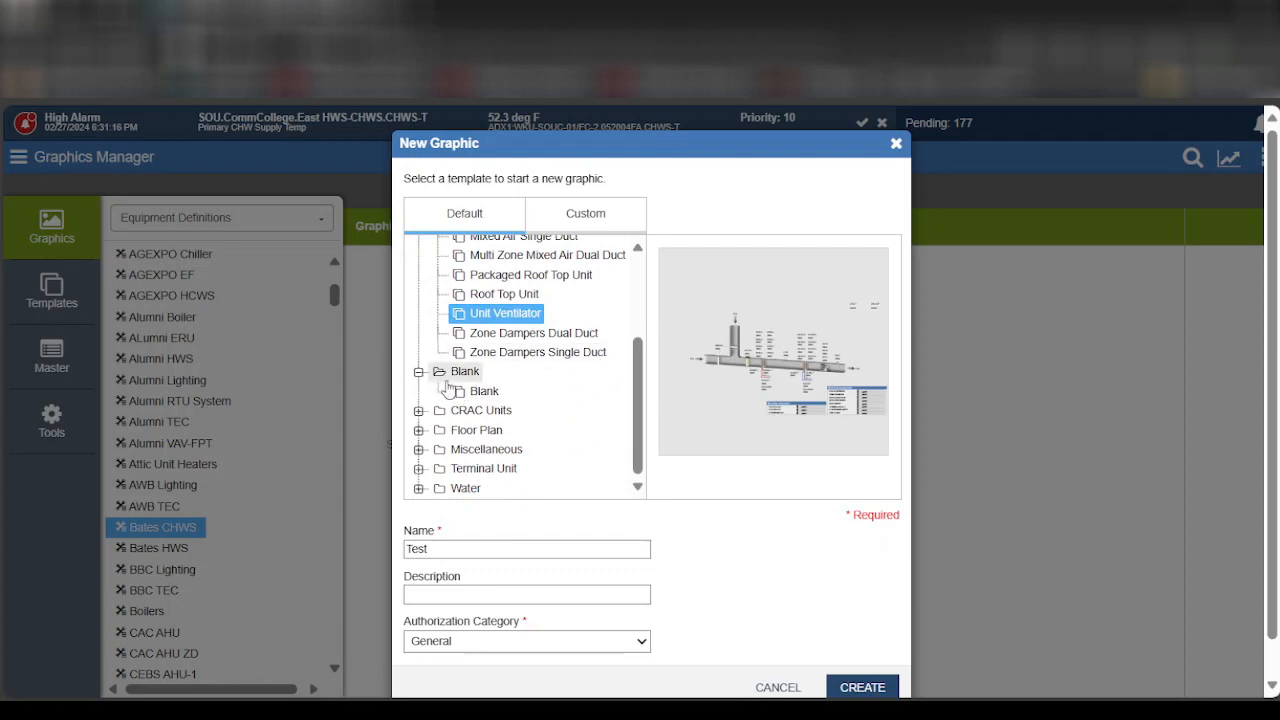
left_click(484, 391)
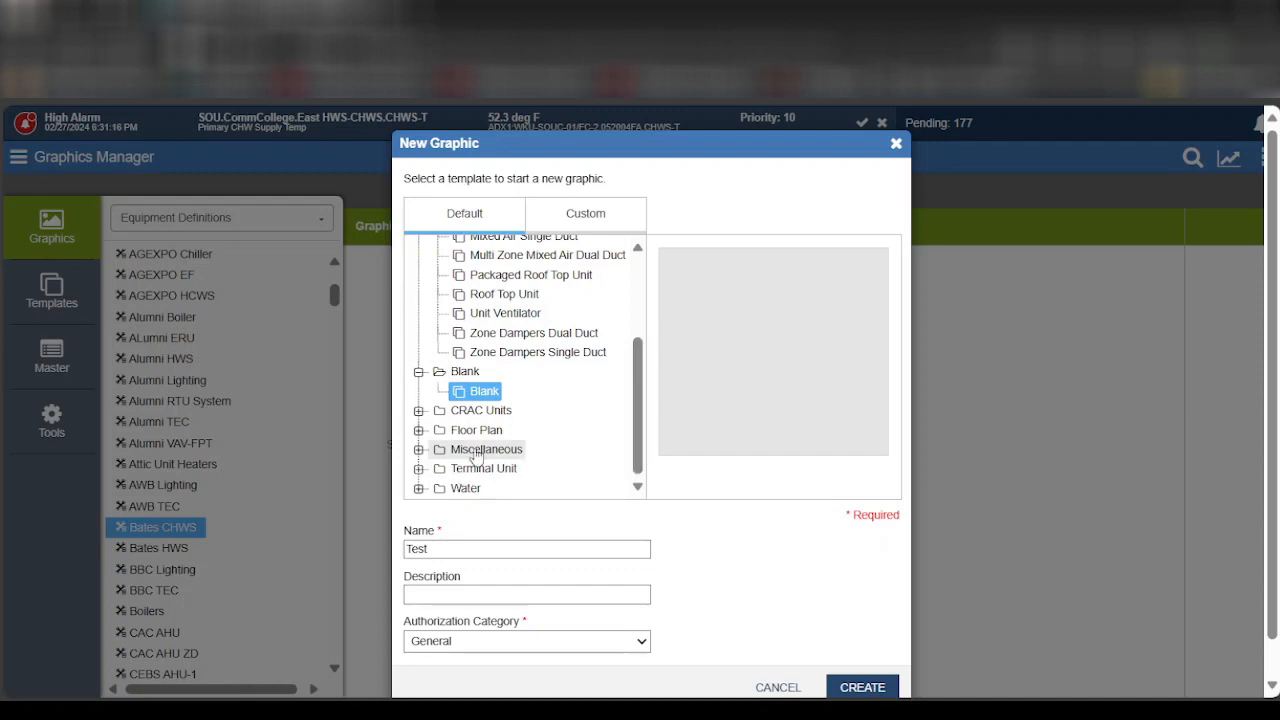
left_click(419, 411)
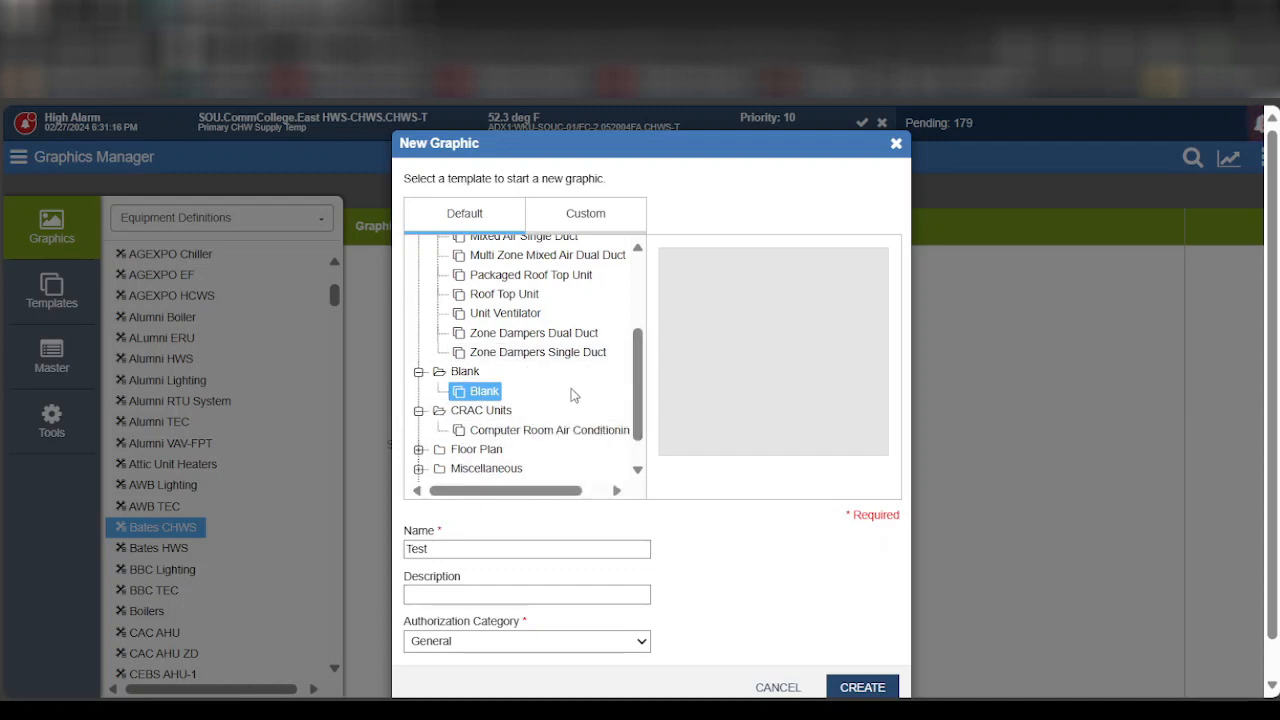
left_click(562, 432)
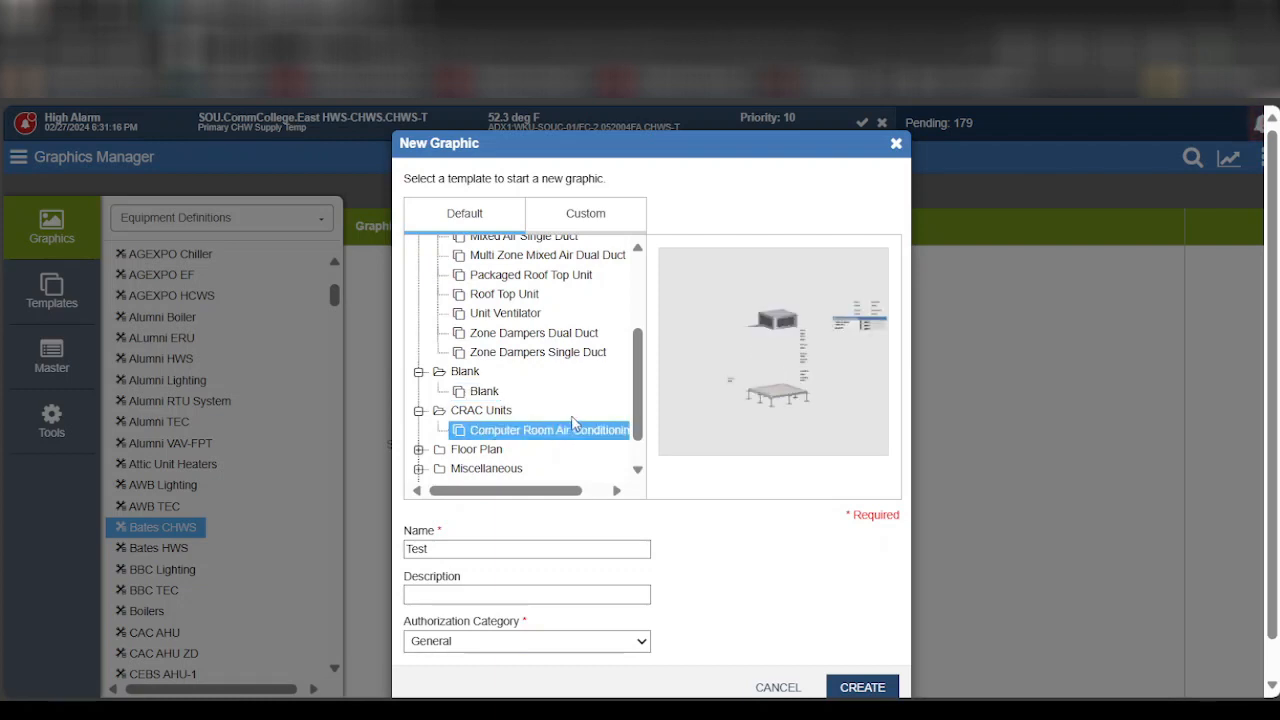
- Preview the Exhaust Fan (Toilet, General) and Generator templates in the Miscellaneous category
scroll(570, 397, "down", 1)
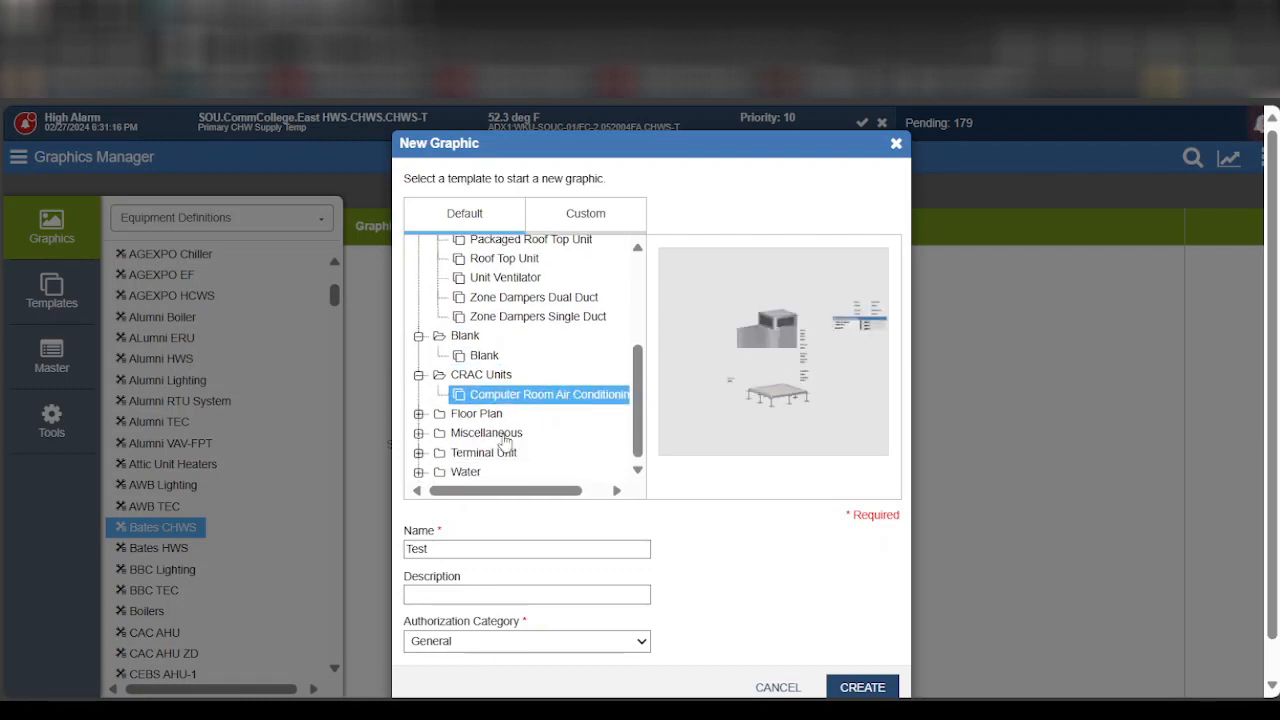
left_click(419, 433)
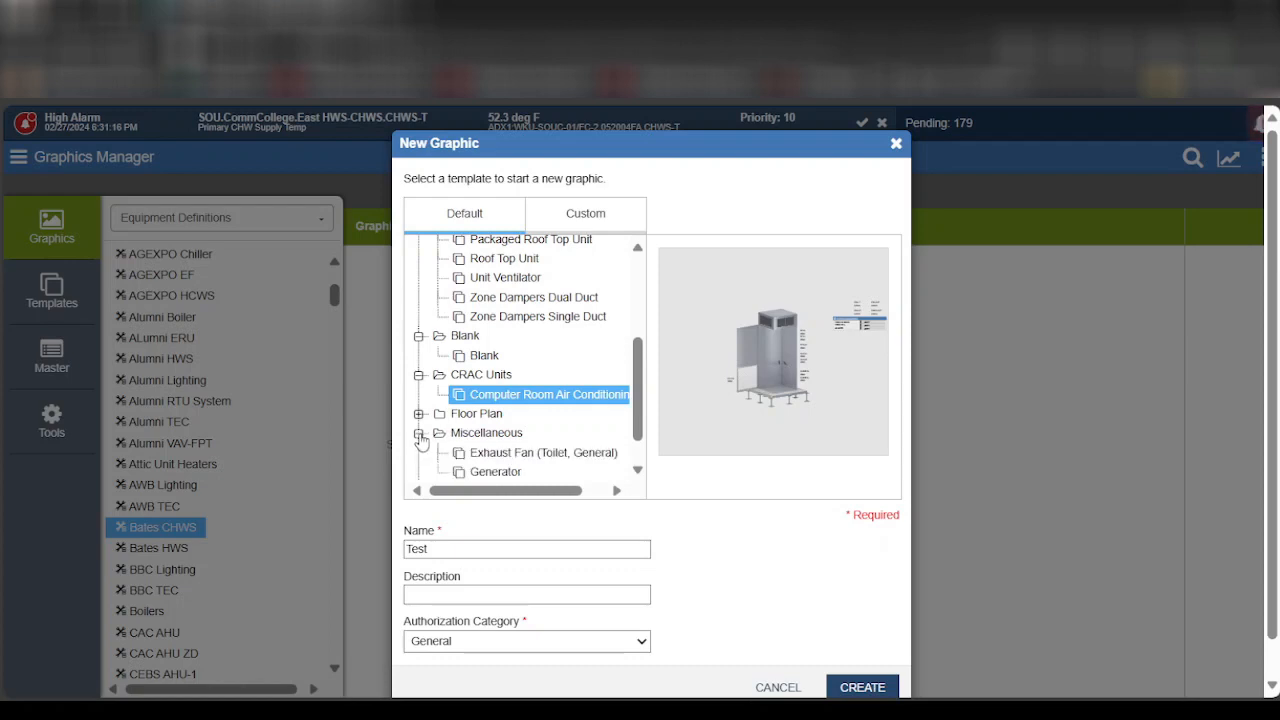
scroll(534, 437, "down", 2)
left_click(538, 416)
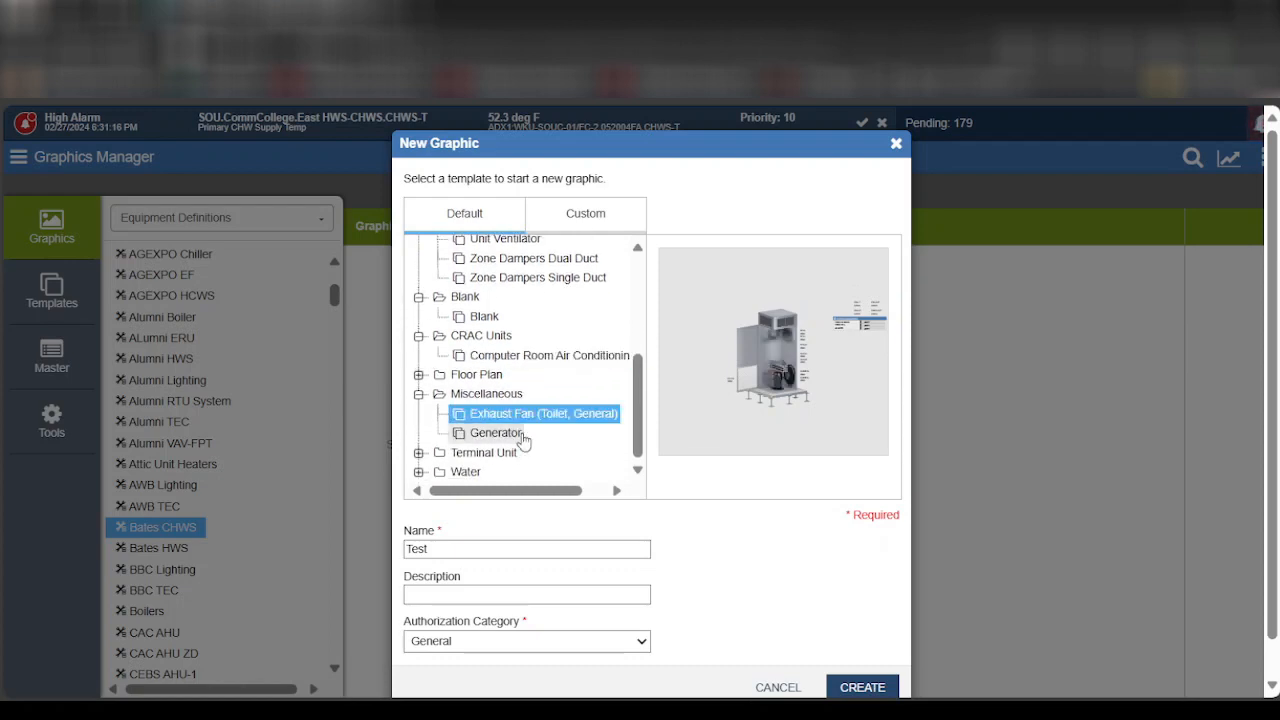
left_click(530, 434)
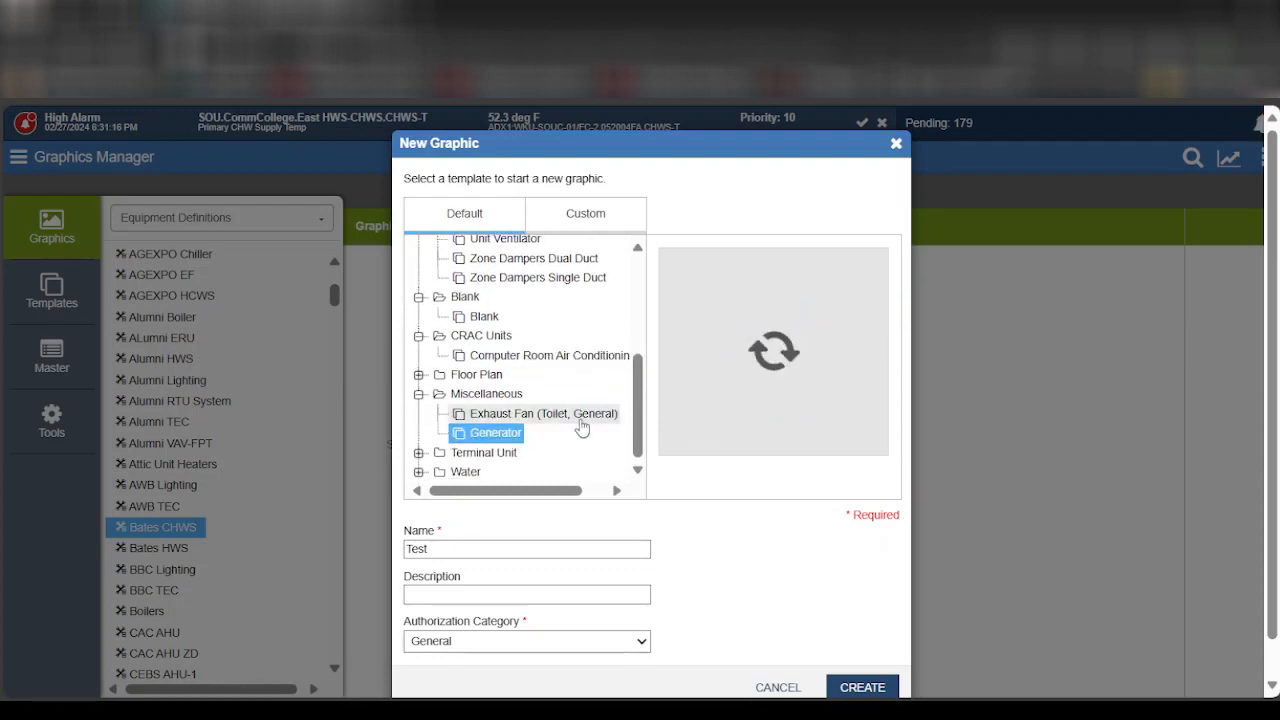
- Preview the VAV Dual Duct and VAV Single Duct templates in the Terminal Unit category
left_click(419, 453)
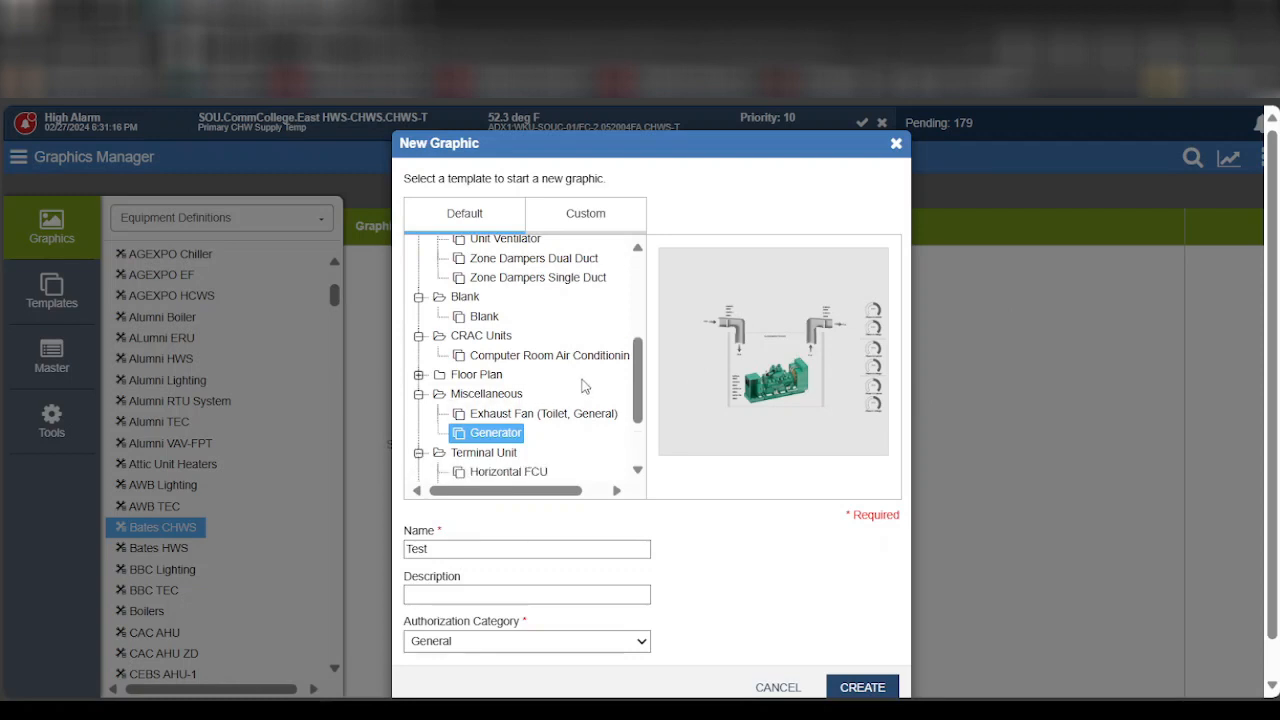
scroll(575, 388, "down", 2)
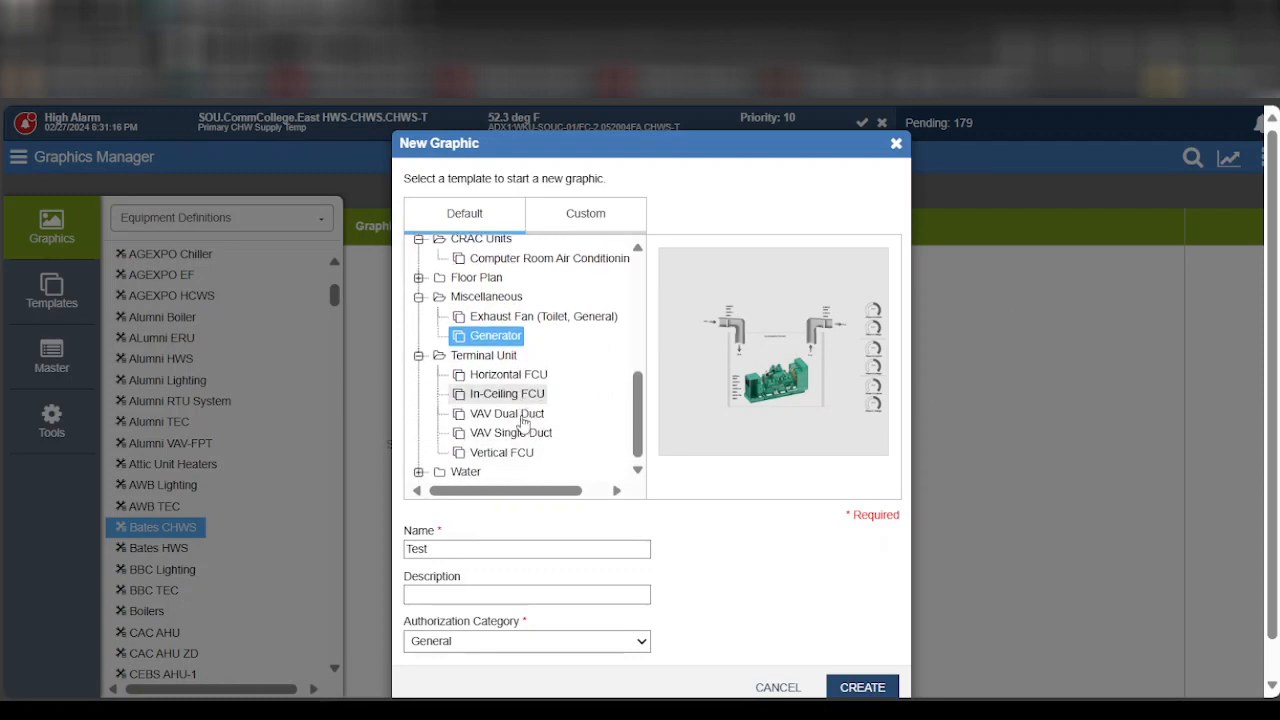
left_click(515, 413)
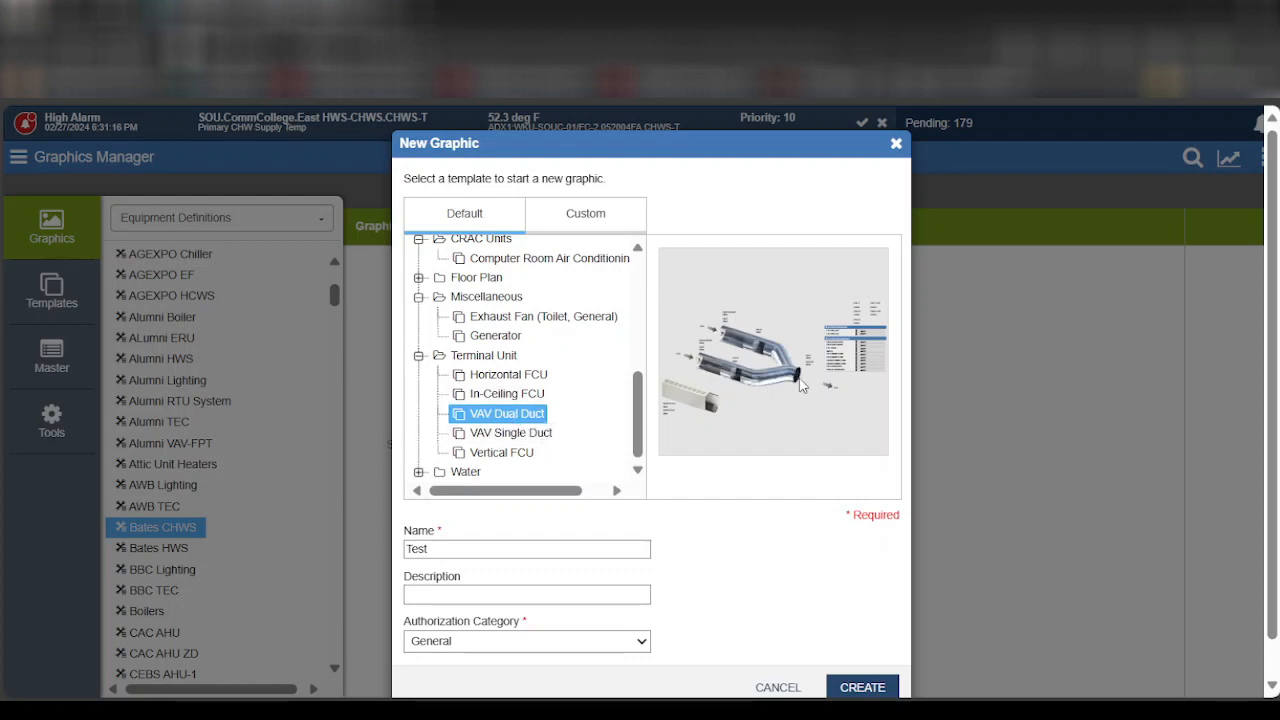
left_click(519, 437)
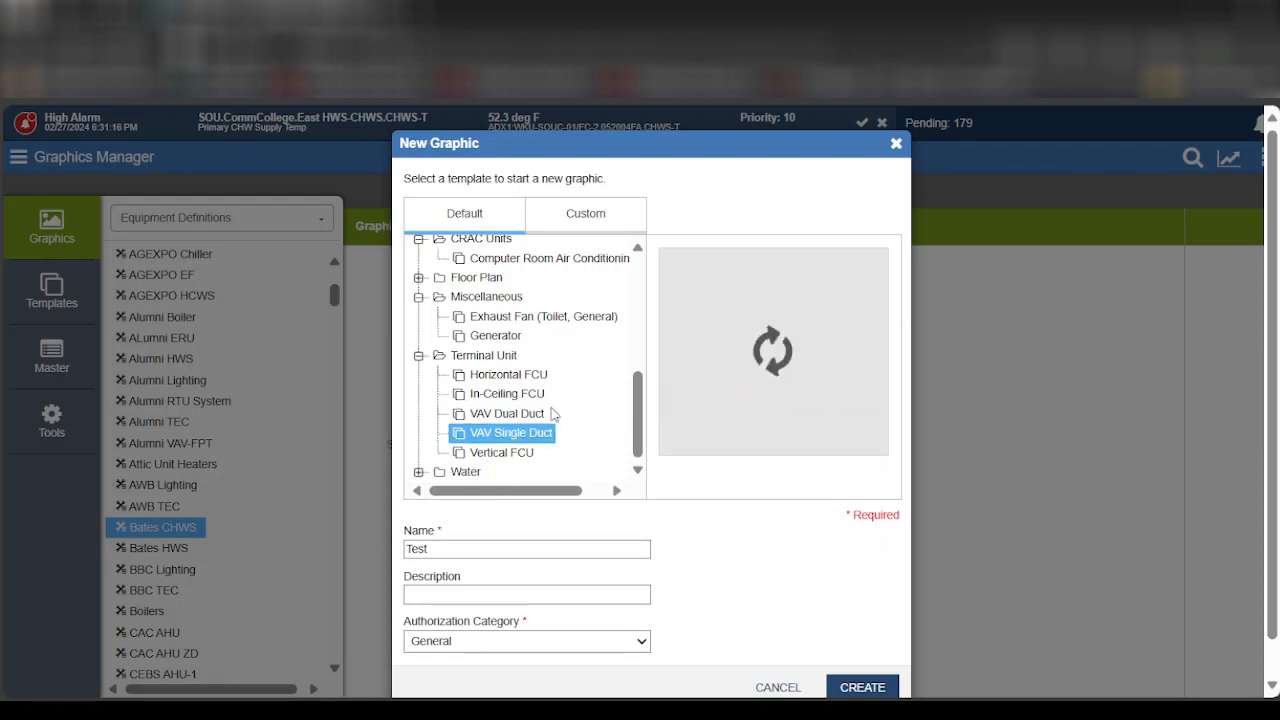
- Preview the 3 Chillers and 3 Towers, four-boiler hot water plant and last Hot Water Heat Exchanger templates under Water, and cancel the new graphic
scroll(555, 414, "down", 1)
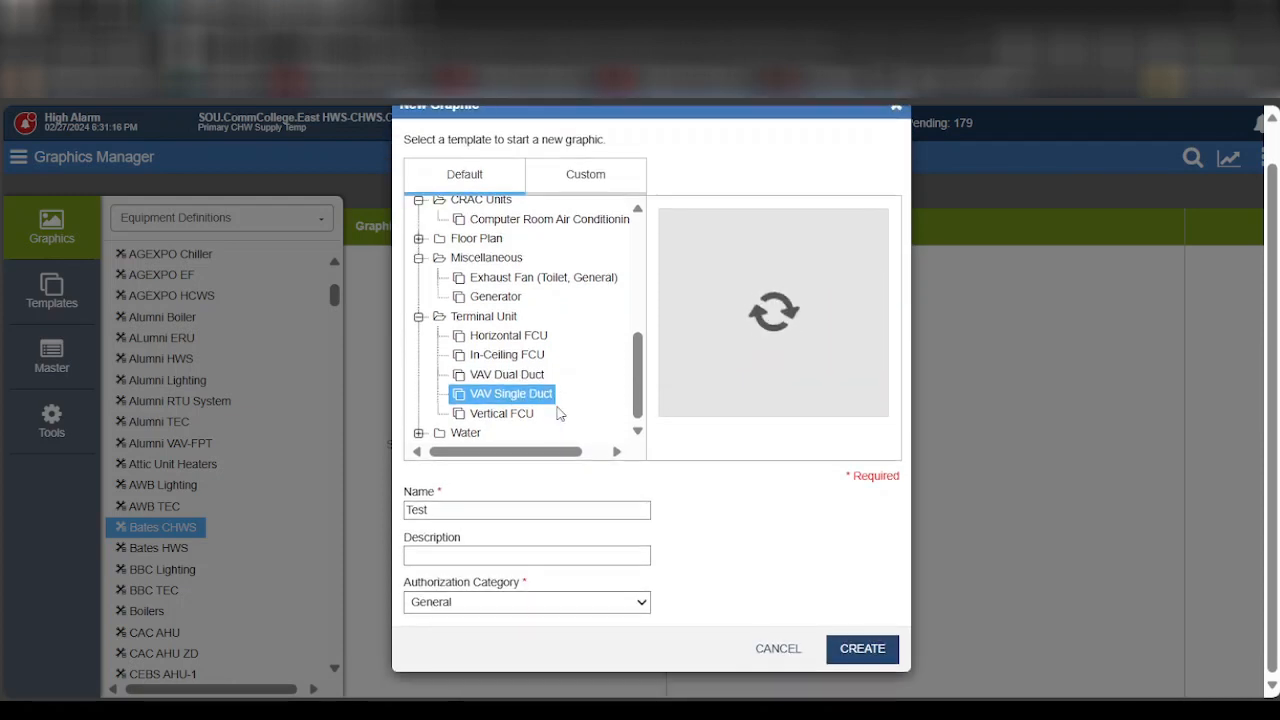
left_click(419, 434)
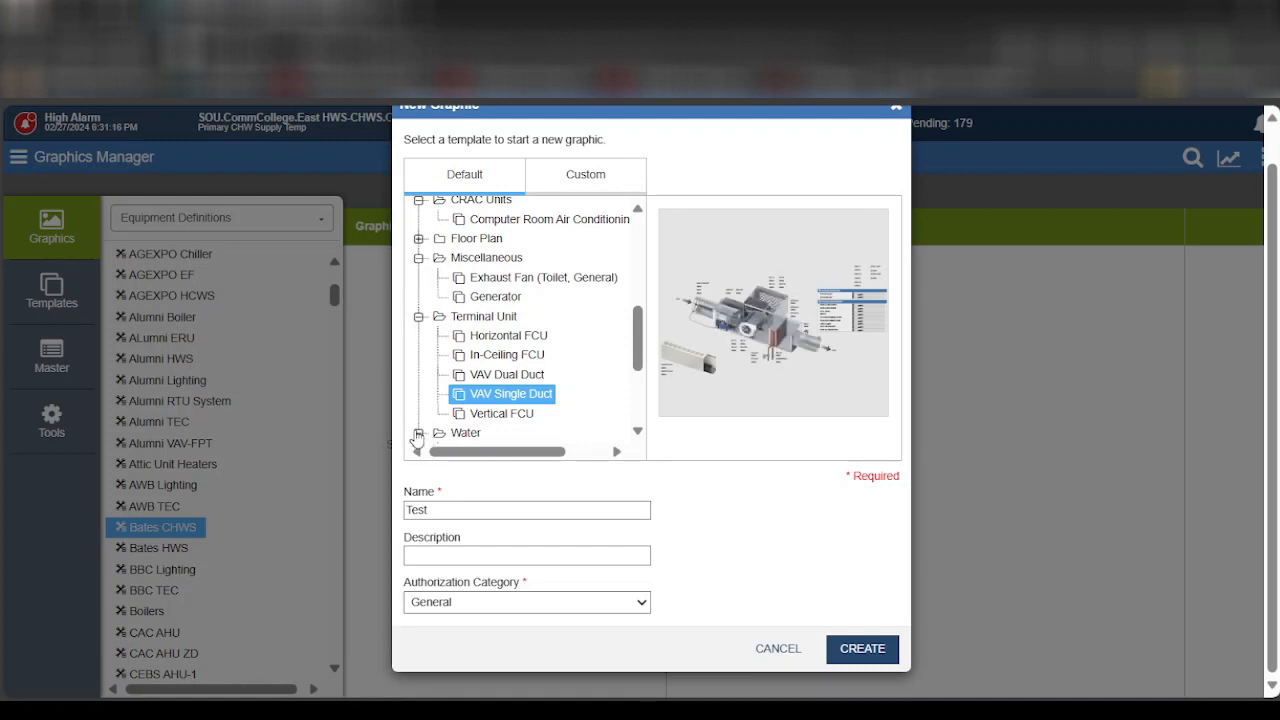
left_click(419, 434)
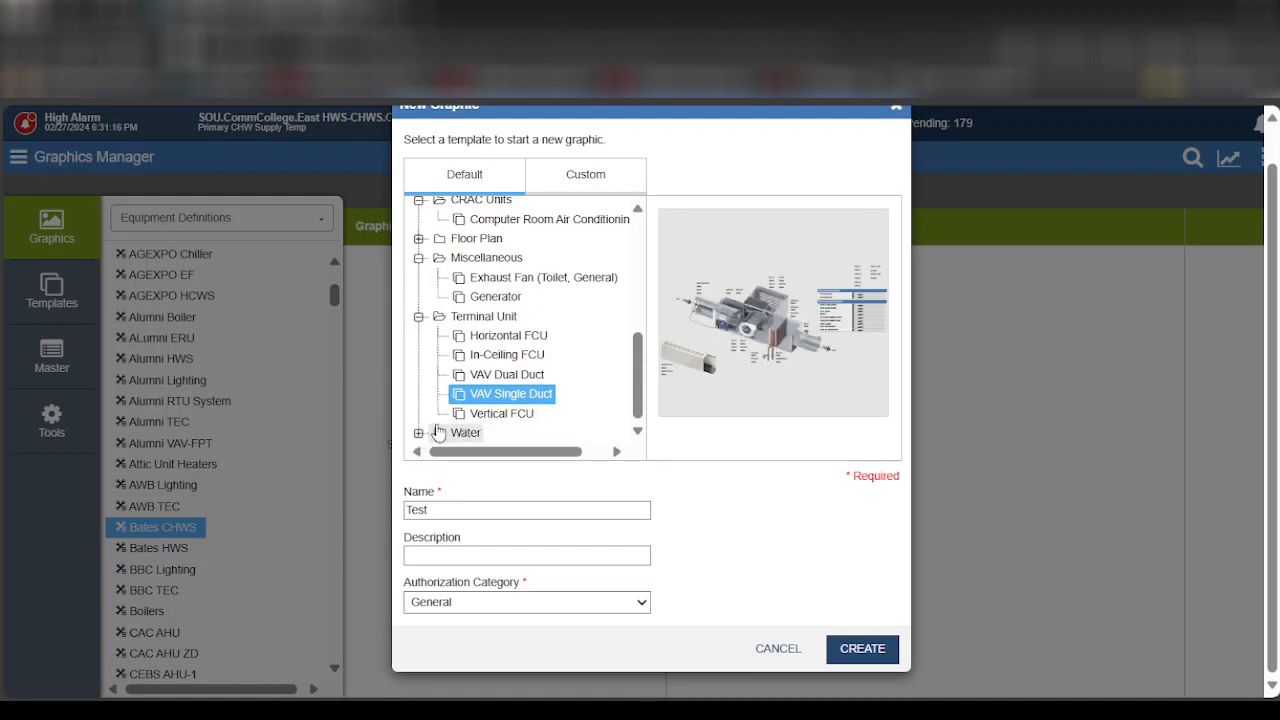
left_click(419, 433)
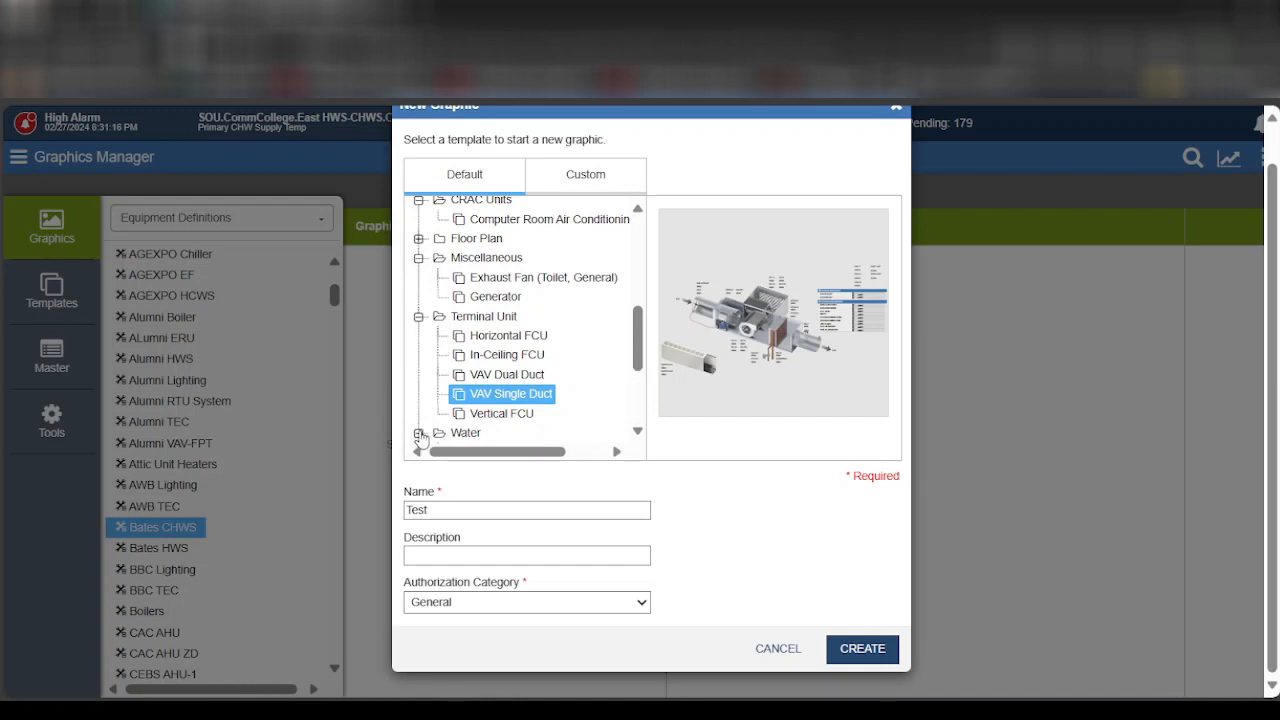
scroll(470, 380, "down", 3)
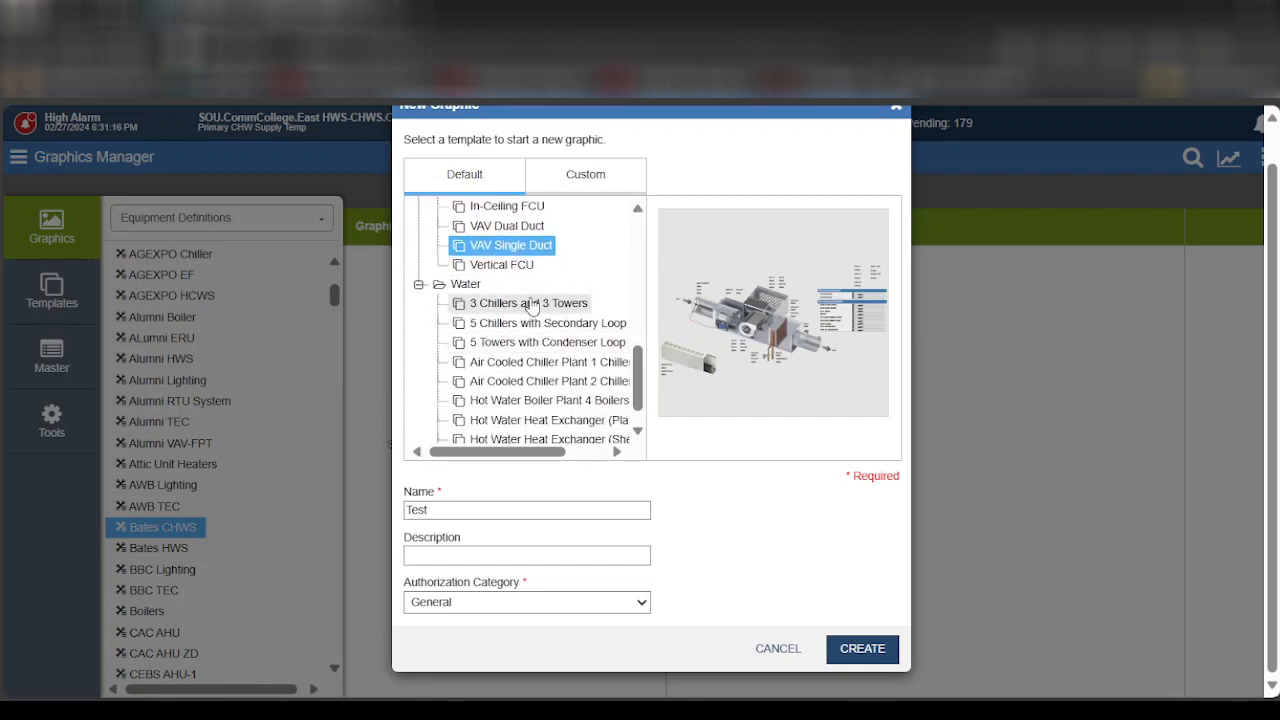
left_click(533, 307)
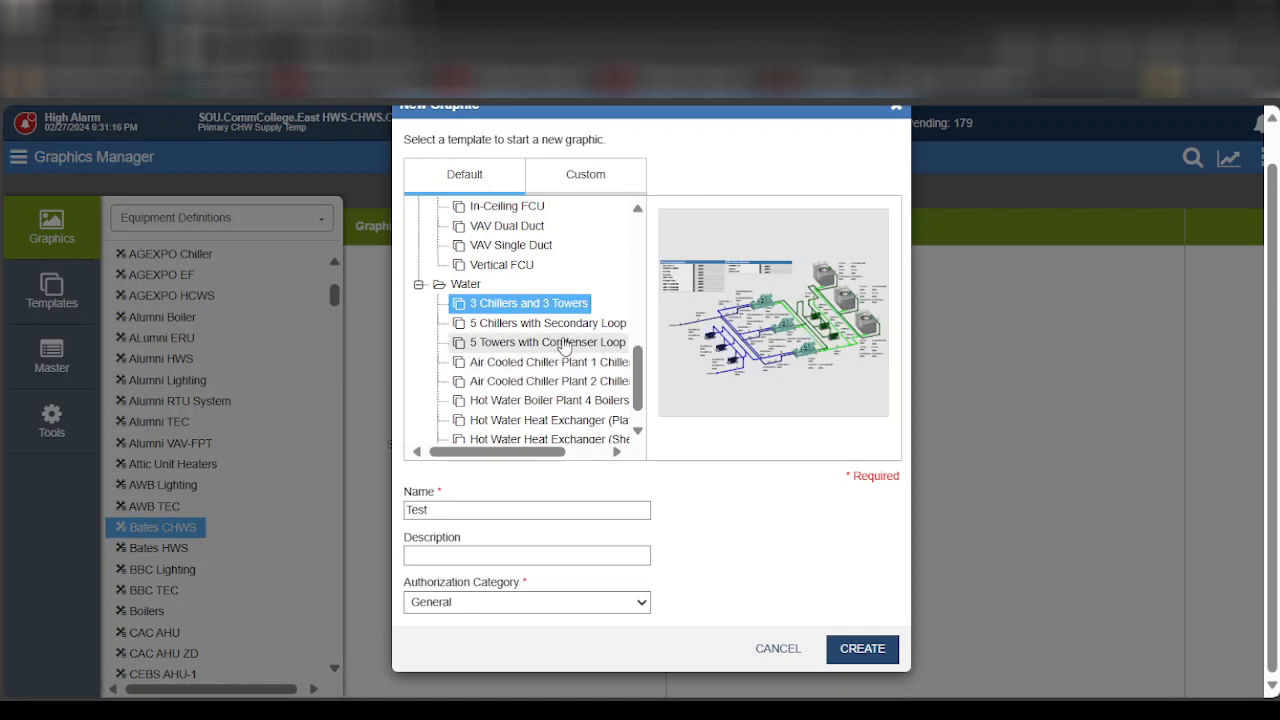
scroll(577, 403, "down", 1)
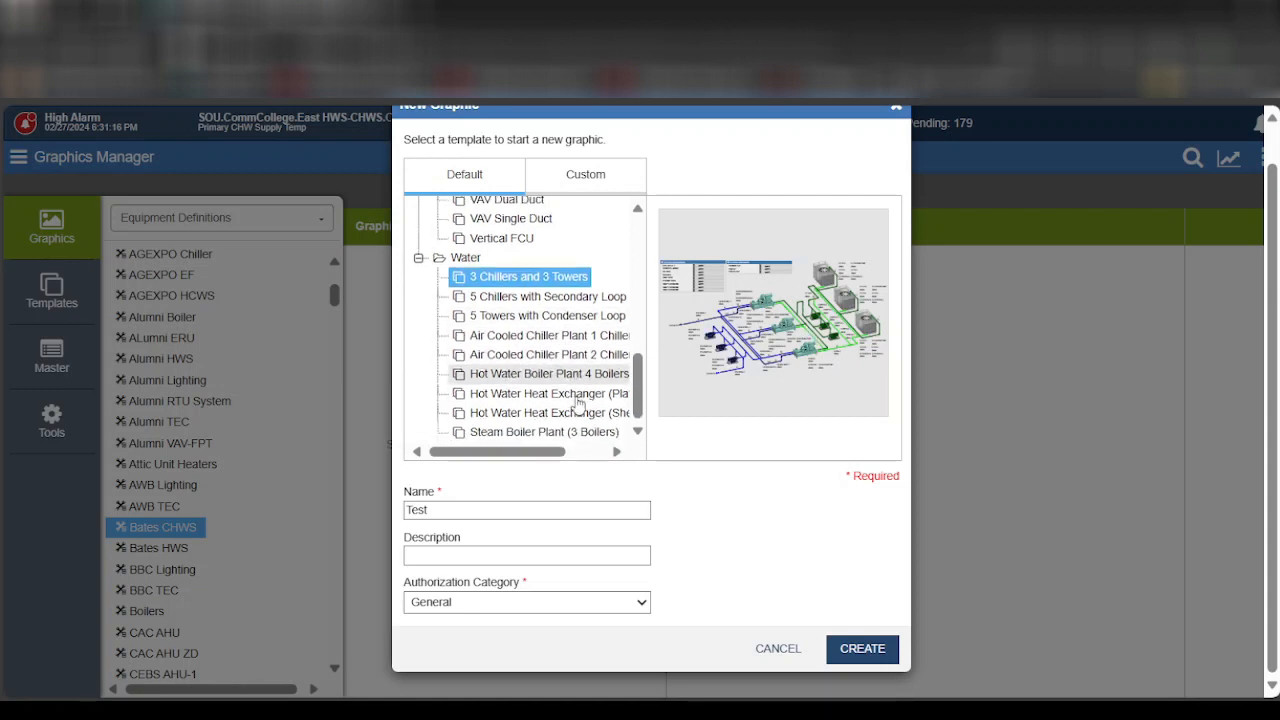
left_click(546, 375)
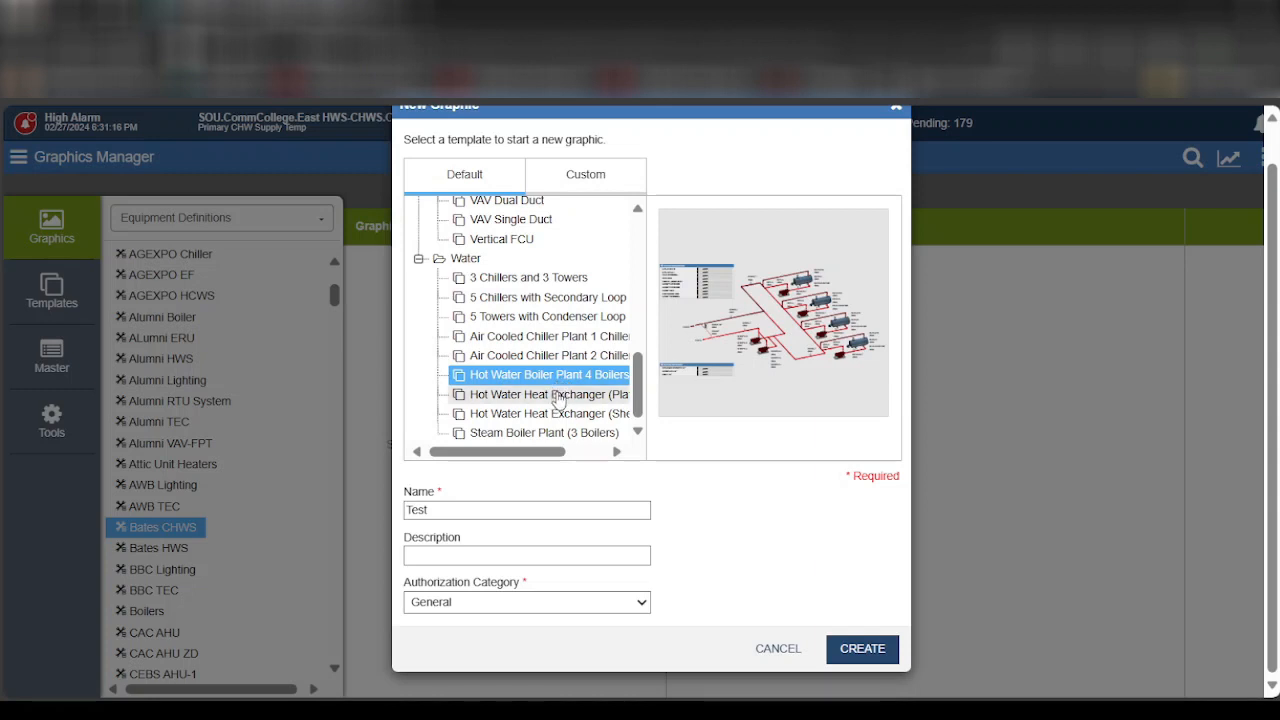
left_click(550, 414)
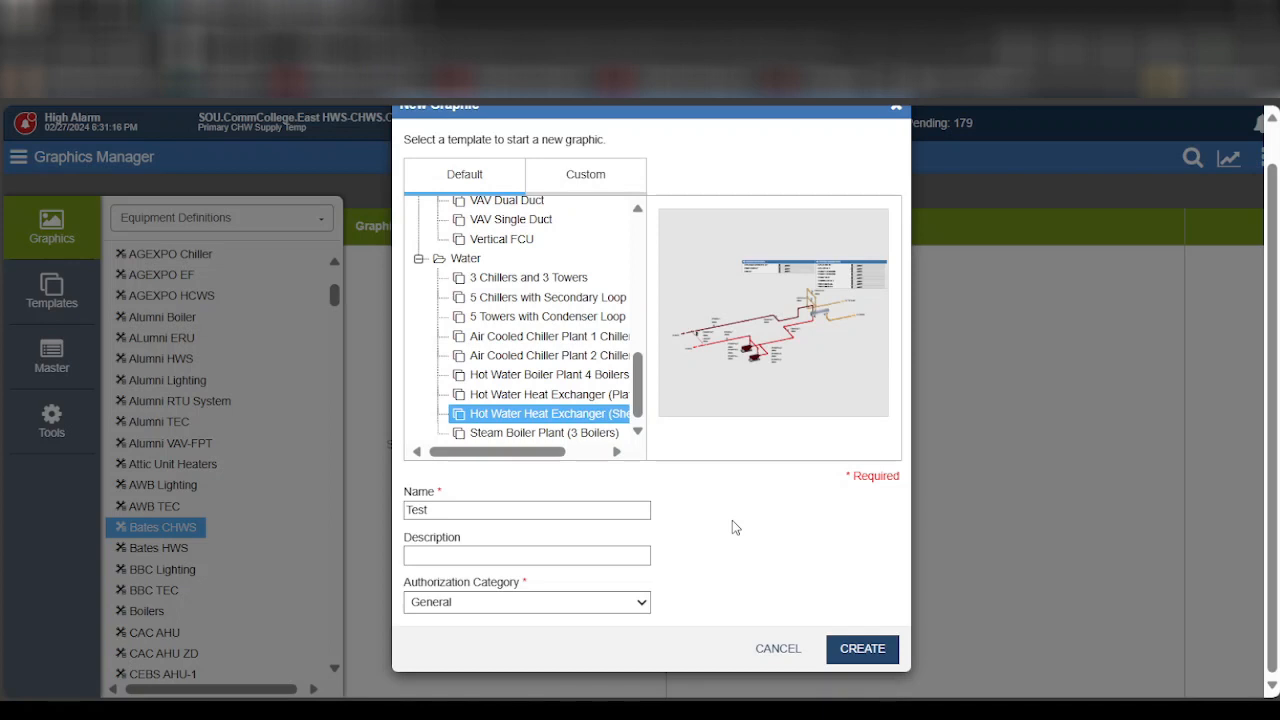
left_click(779, 649)
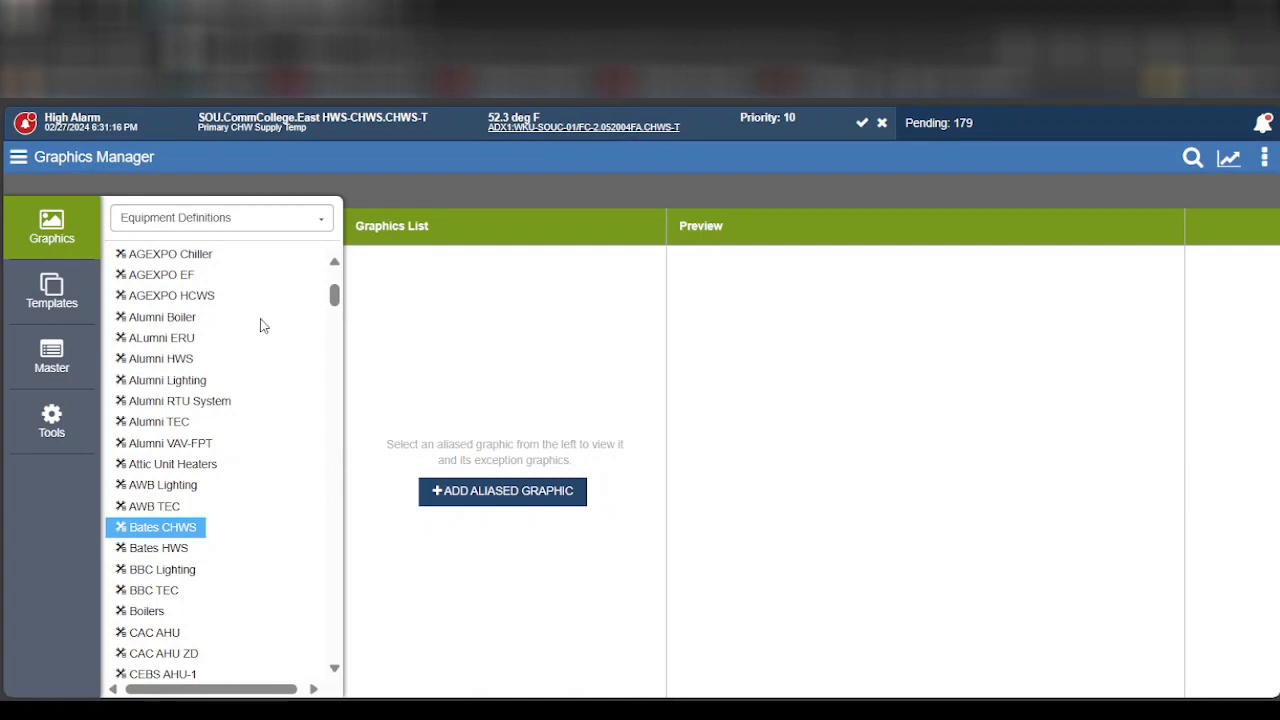
scroll(260, 322, "up", 2)
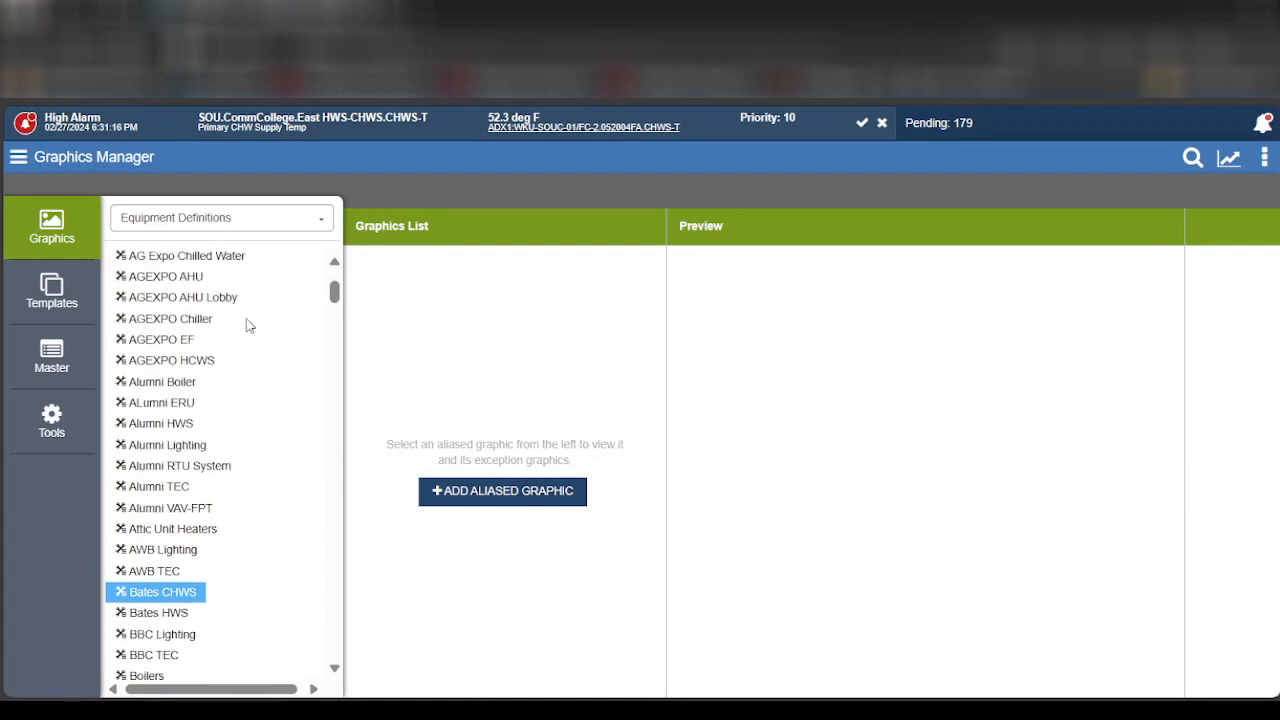
- Switch the graphics navigation to Equipment & Spaces and preview the Floor 1 graphic of Grise Hall under WKU Main Campus
left_click(272, 224)
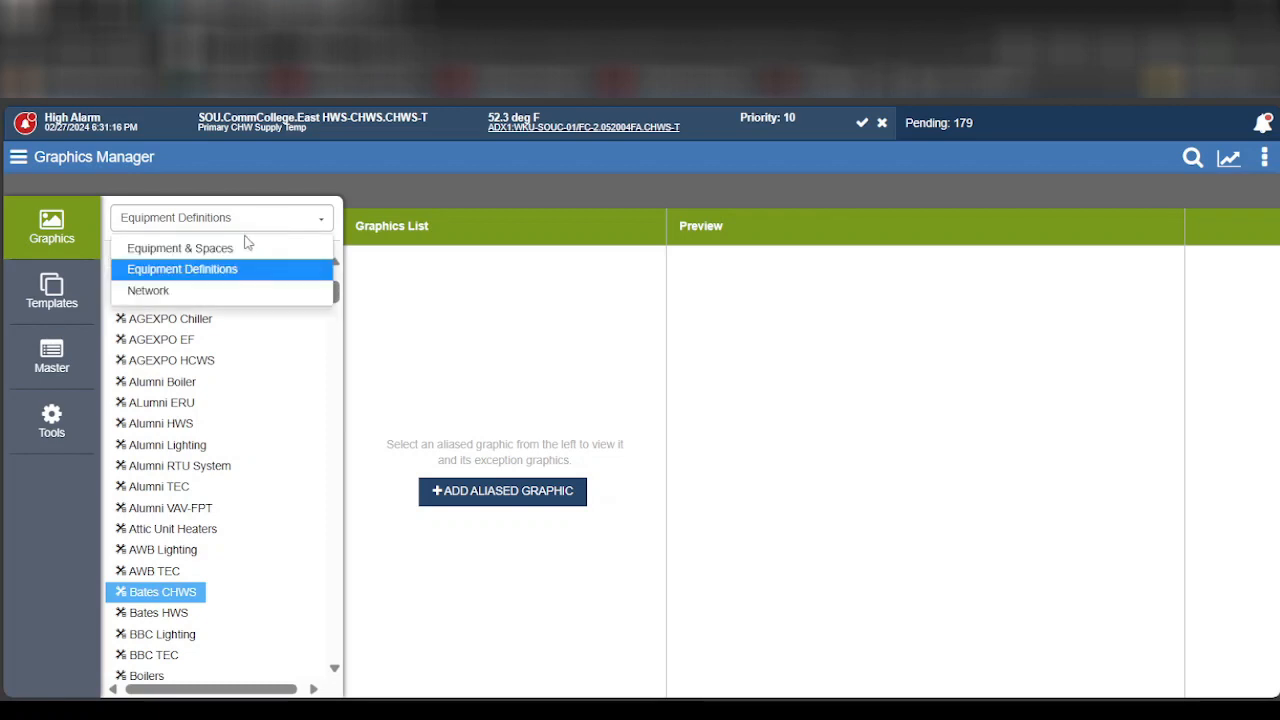
left_click(210, 257)
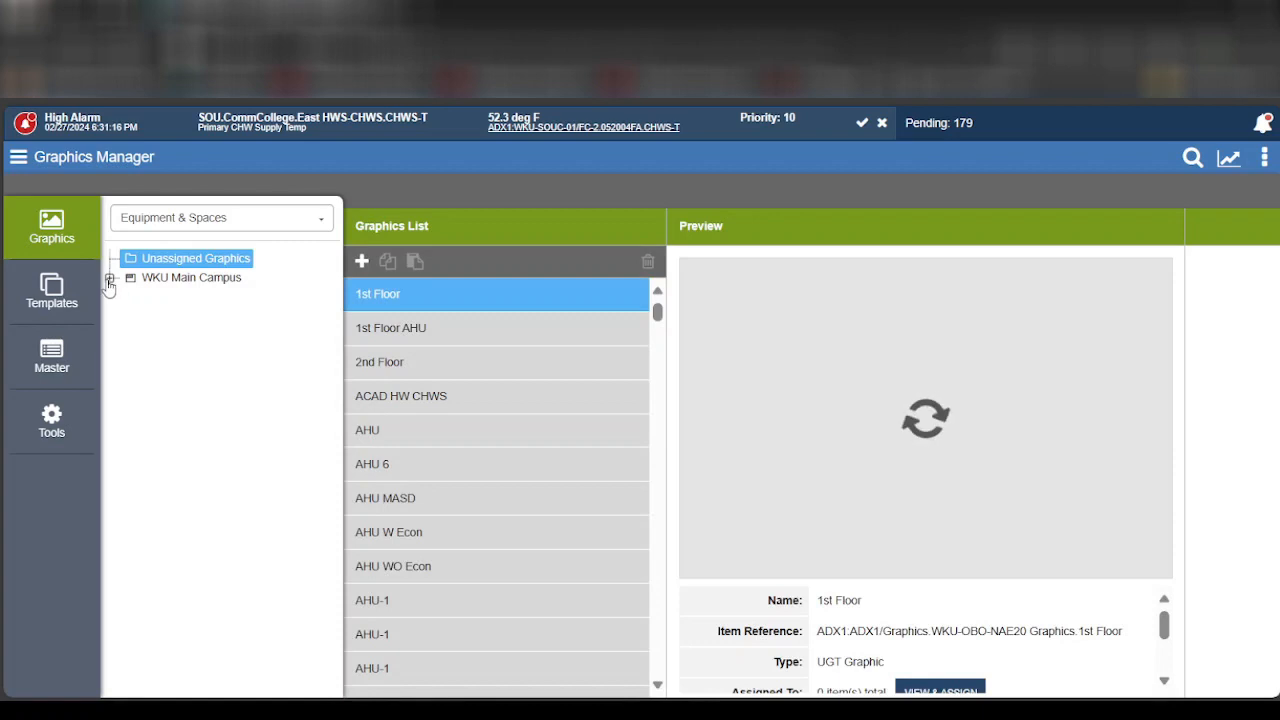
left_click(111, 279)
scroll(217, 453, "down", 3)
scroll(221, 478, "down", 2)
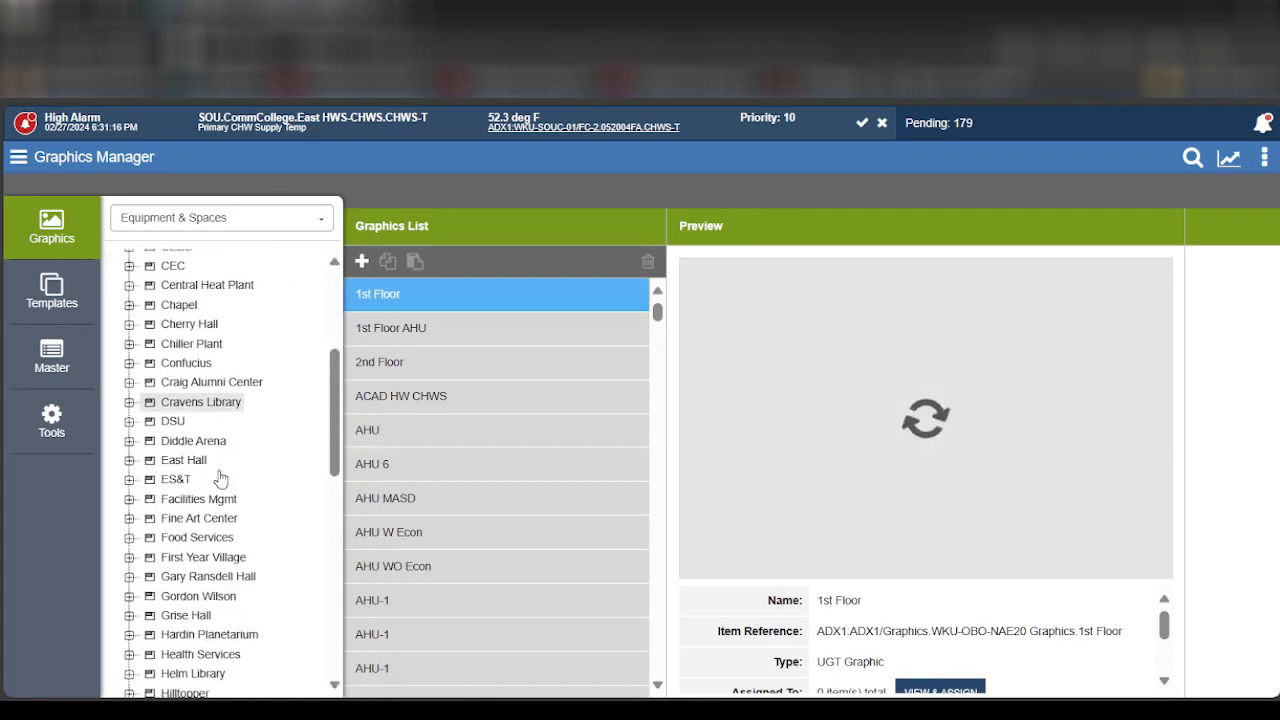
scroll(221, 478, "down", 2)
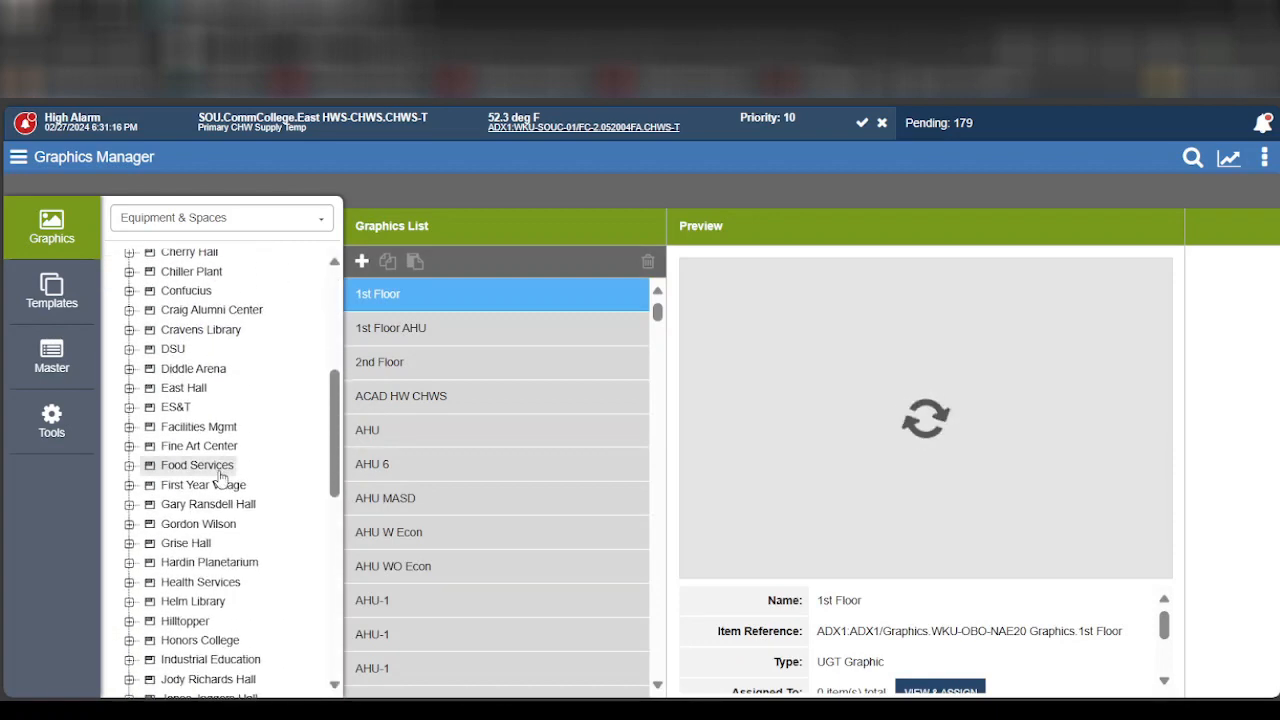
left_click(128, 545)
left_click(186, 564)
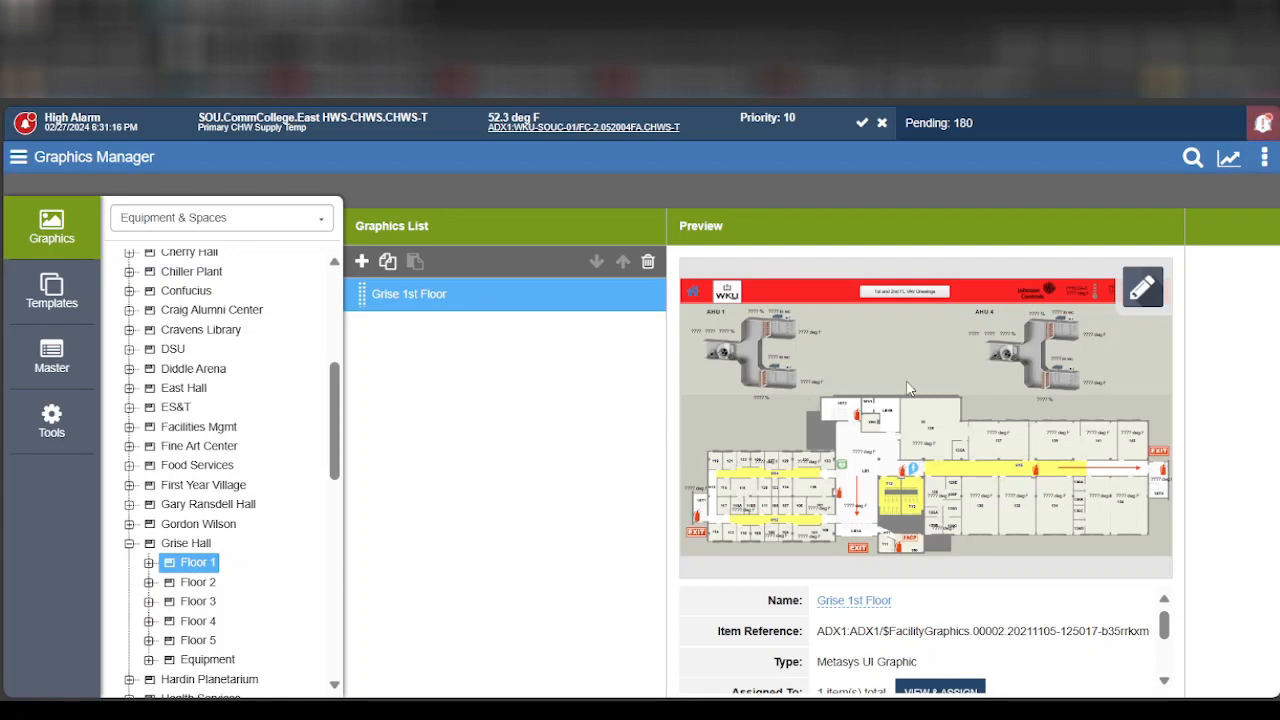
- Open the Grise 1st Floor graphic for editing and inspect the coverage shape on its AHU Coverage layer, hiding that layer again
left_click(1143, 290)
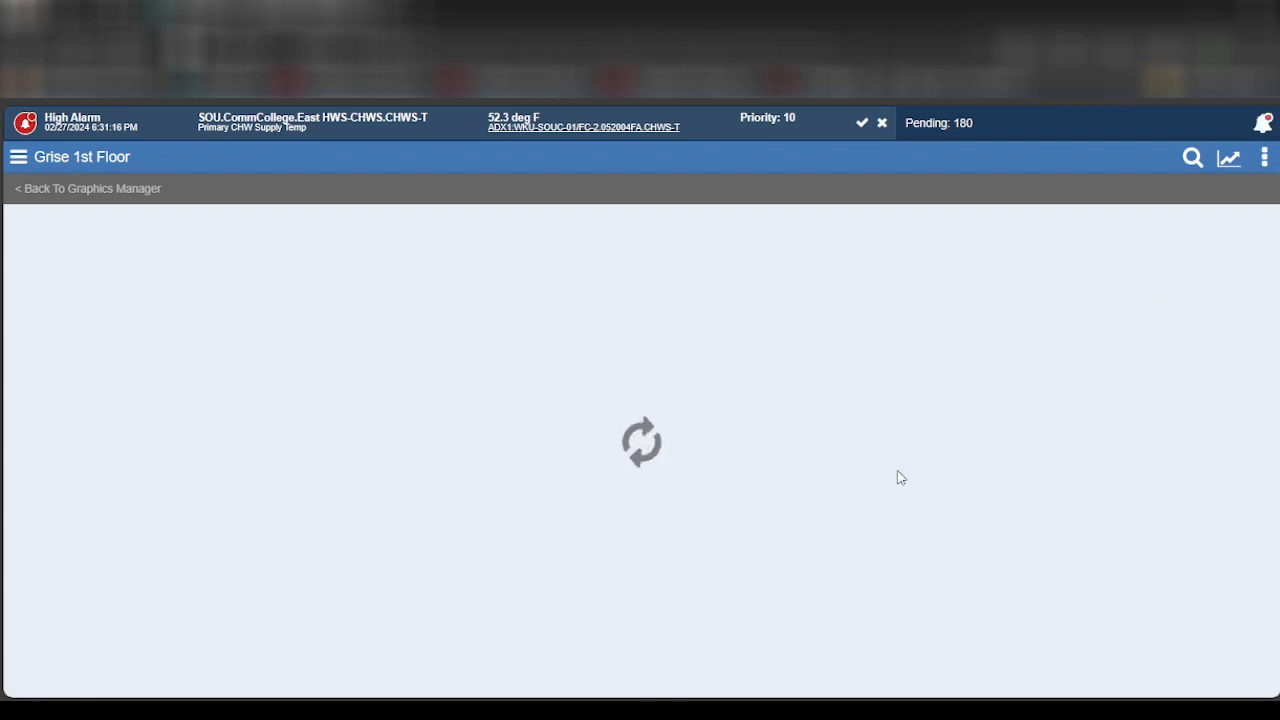
left_click(1258, 347)
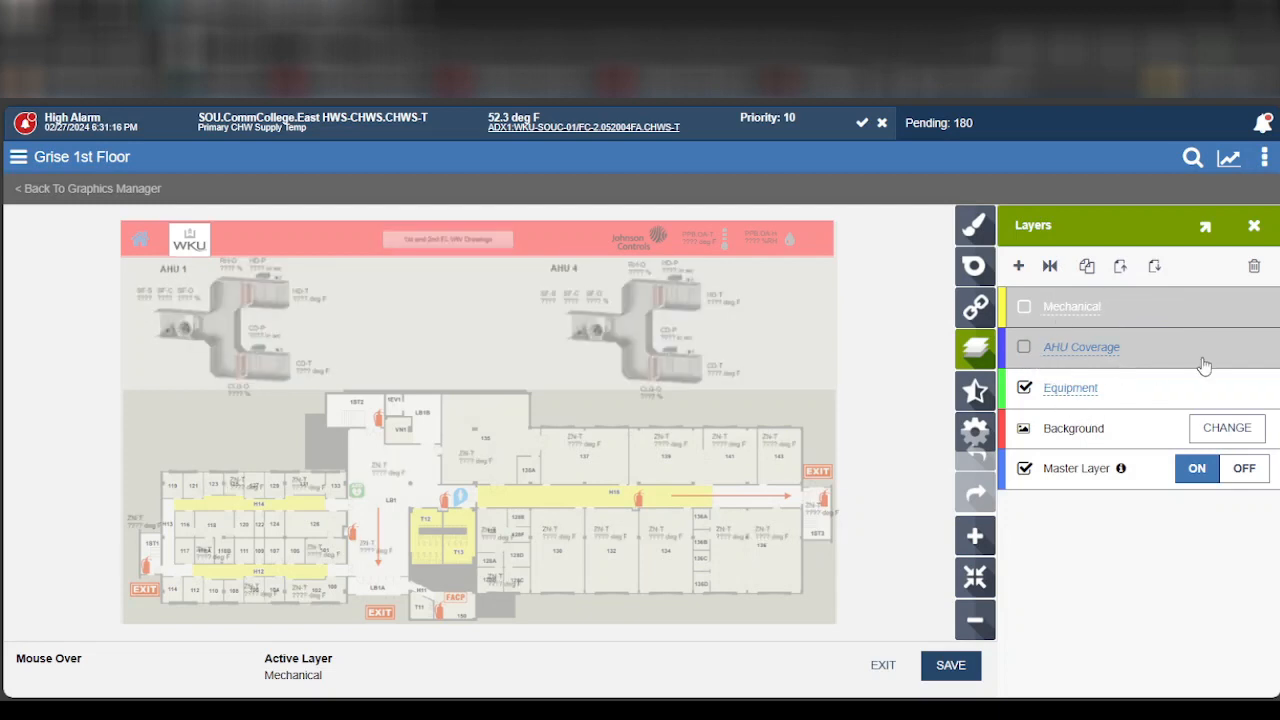
left_click(1024, 349)
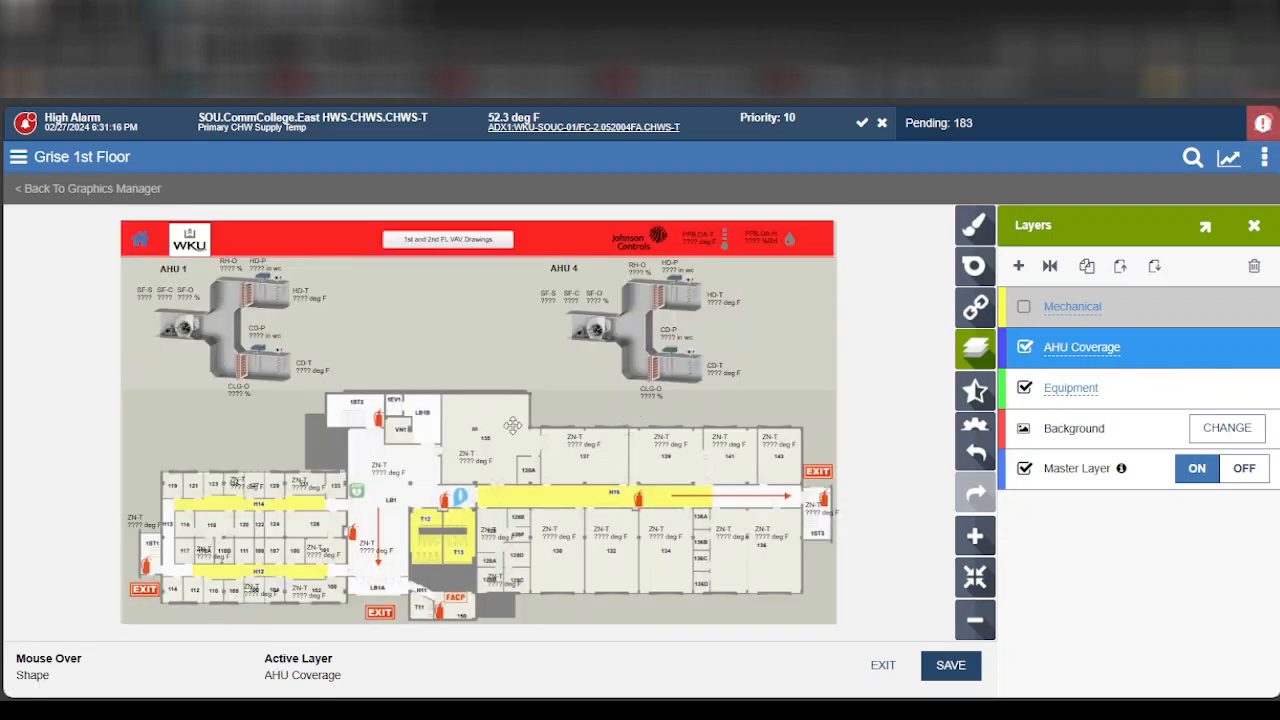
scroll(500, 428, "up", 1)
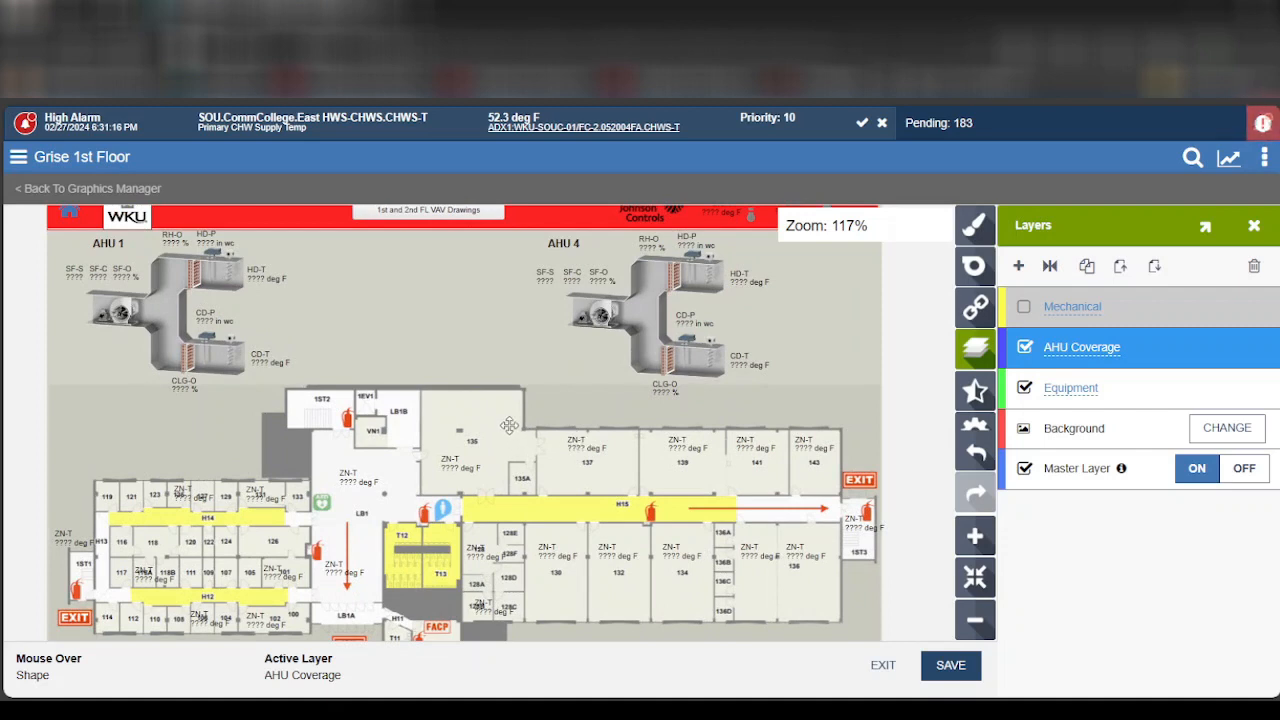
left_click(507, 426)
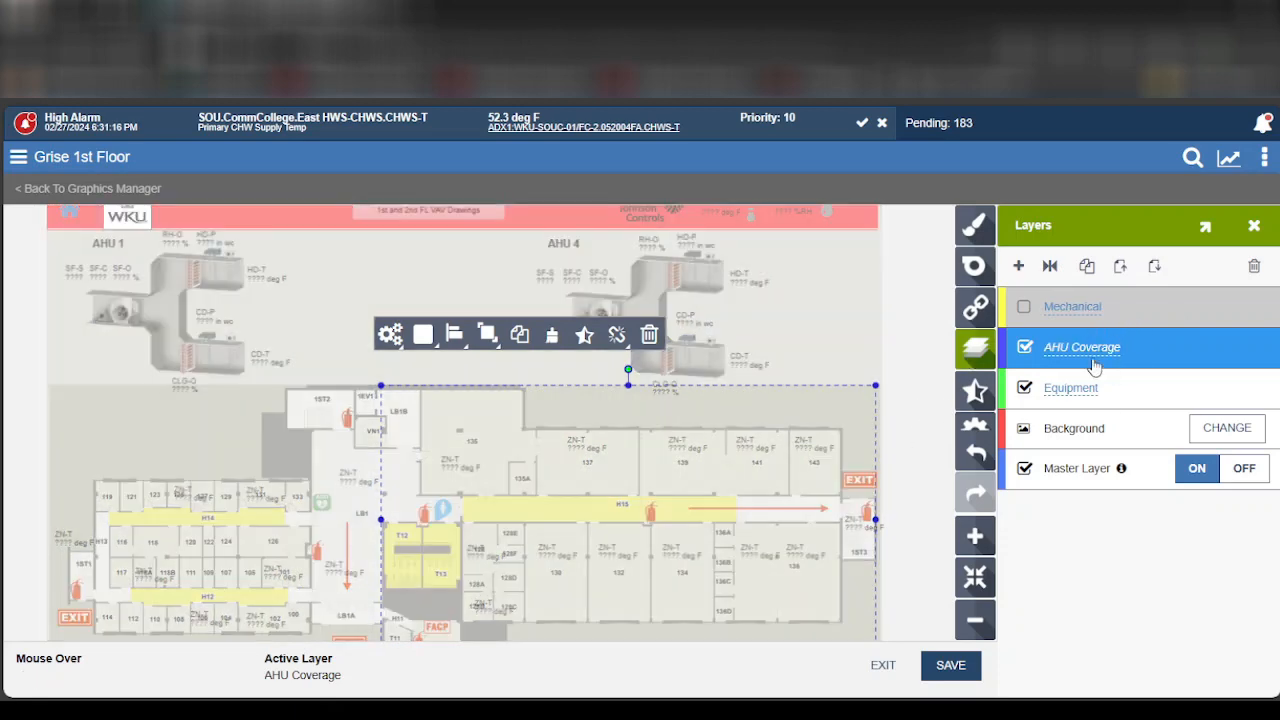
left_click(970, 350)
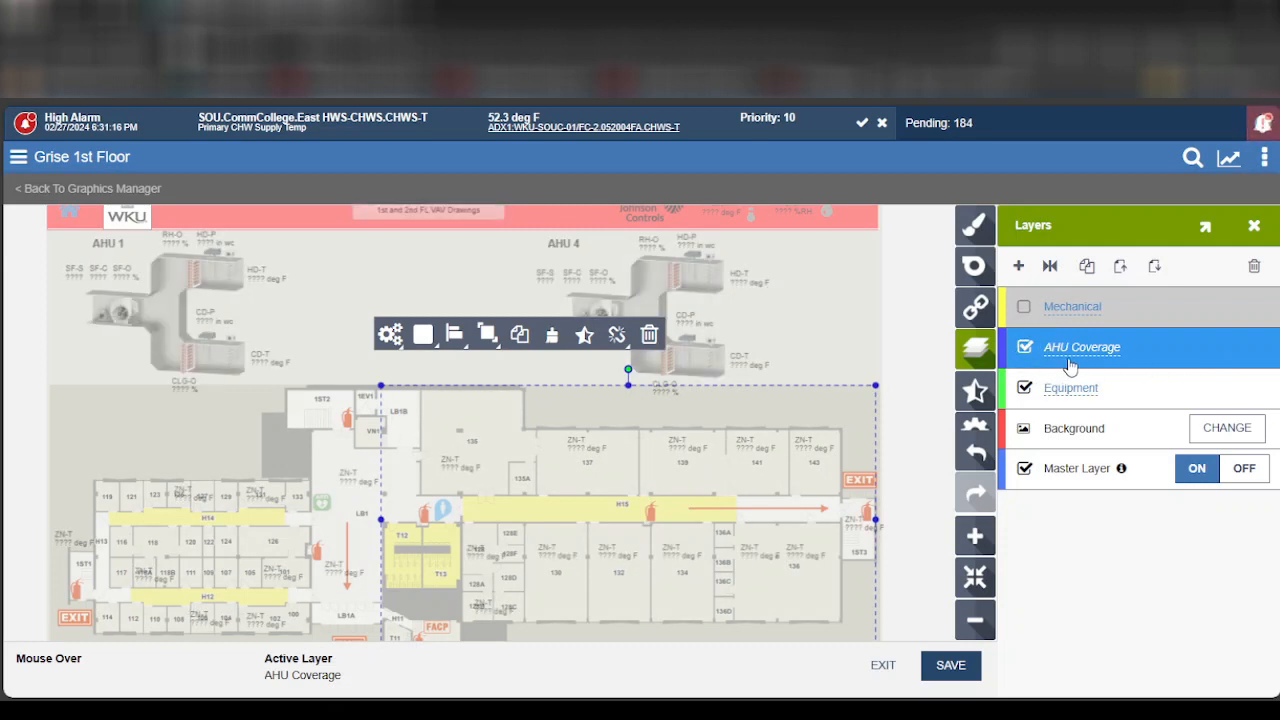
left_click(1026, 347)
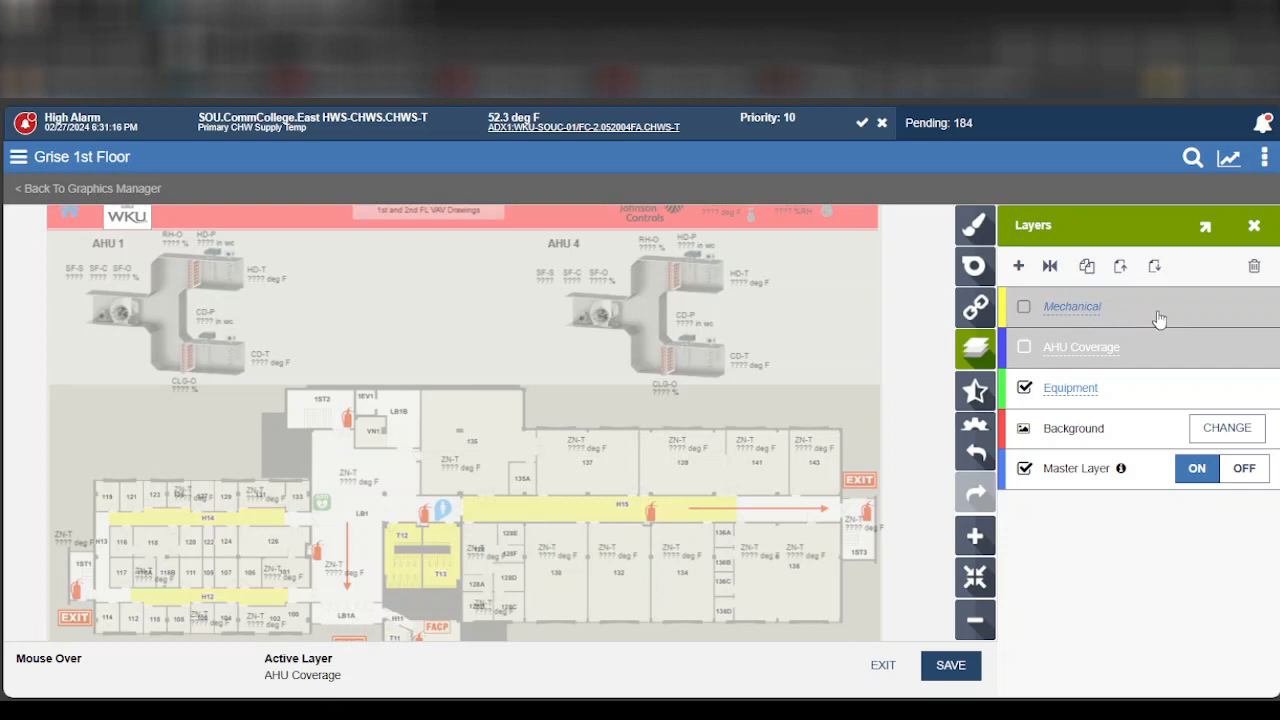
- Make Mechanical the active layer, show it, and examine its ductwork drawing up close
left_click(1160, 316)
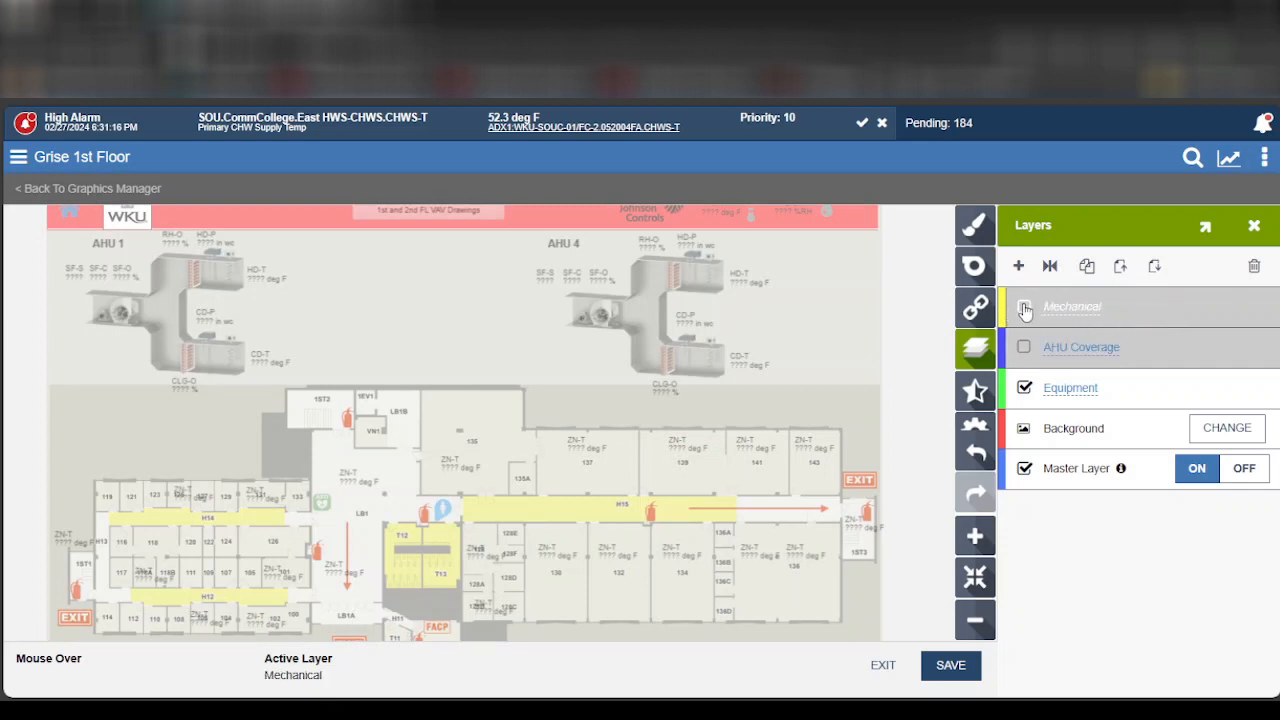
left_click(1024, 308)
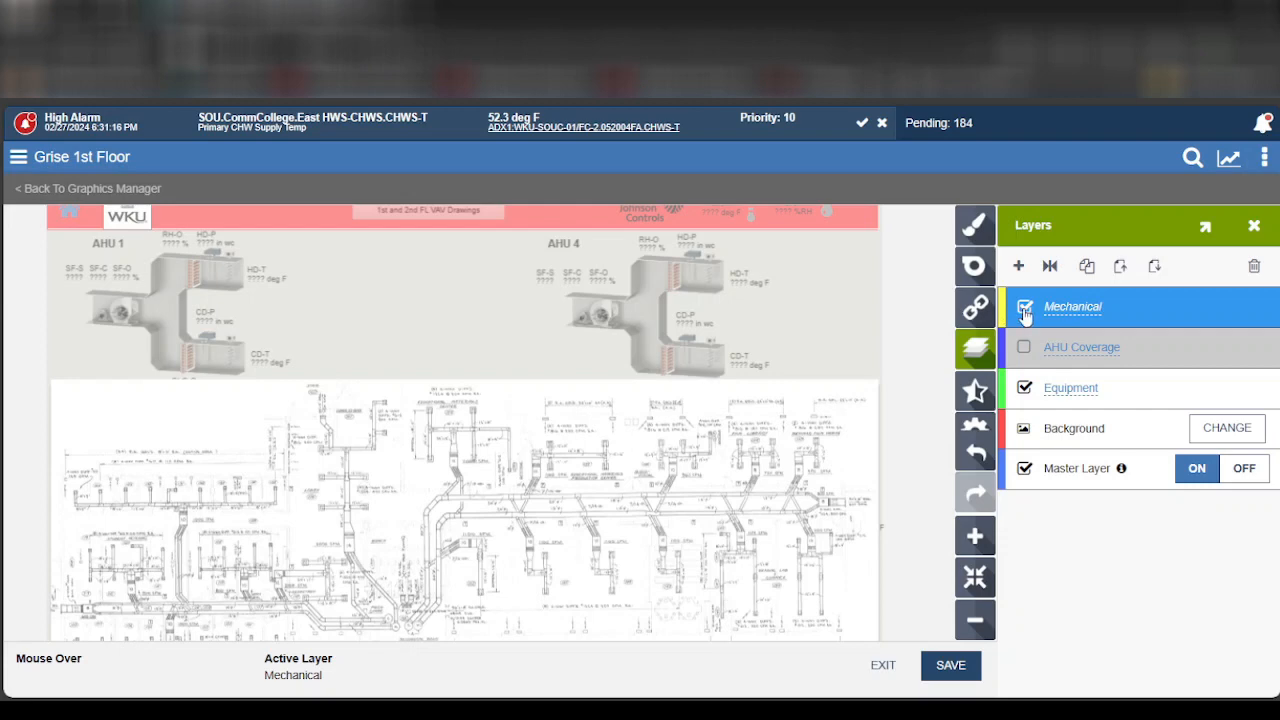
left_click(1025, 308)
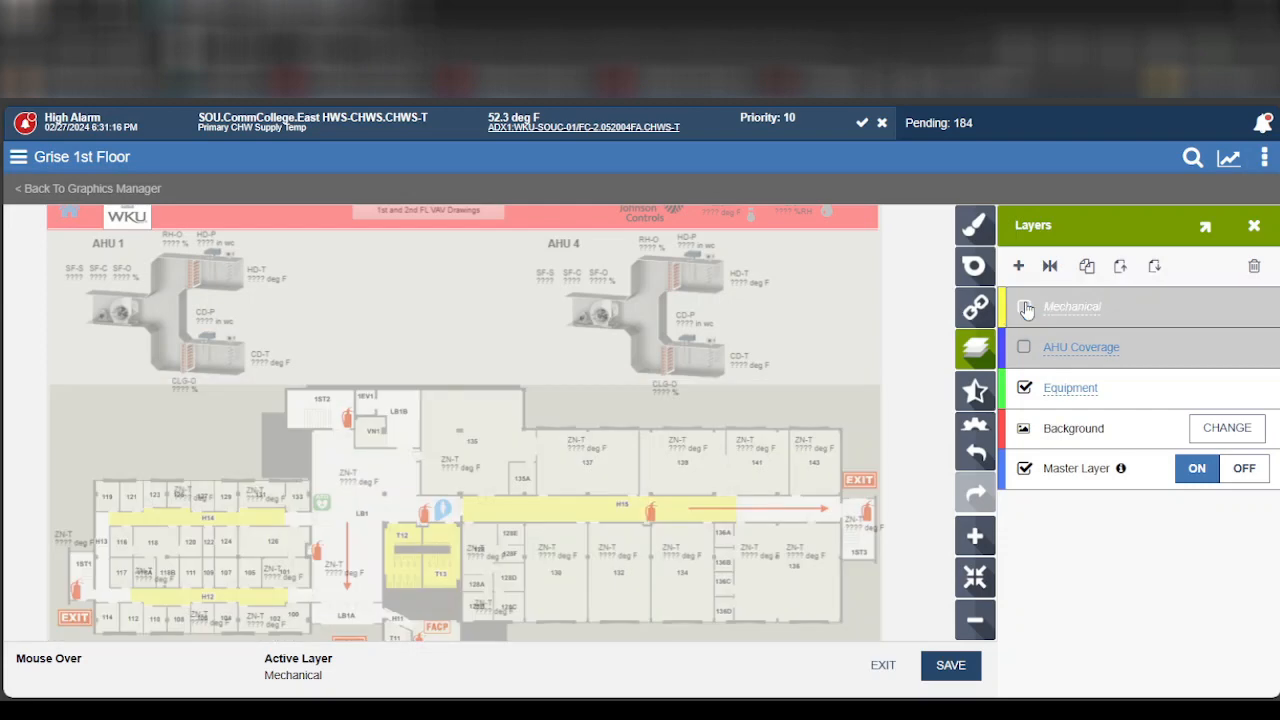
left_click(1025, 308)
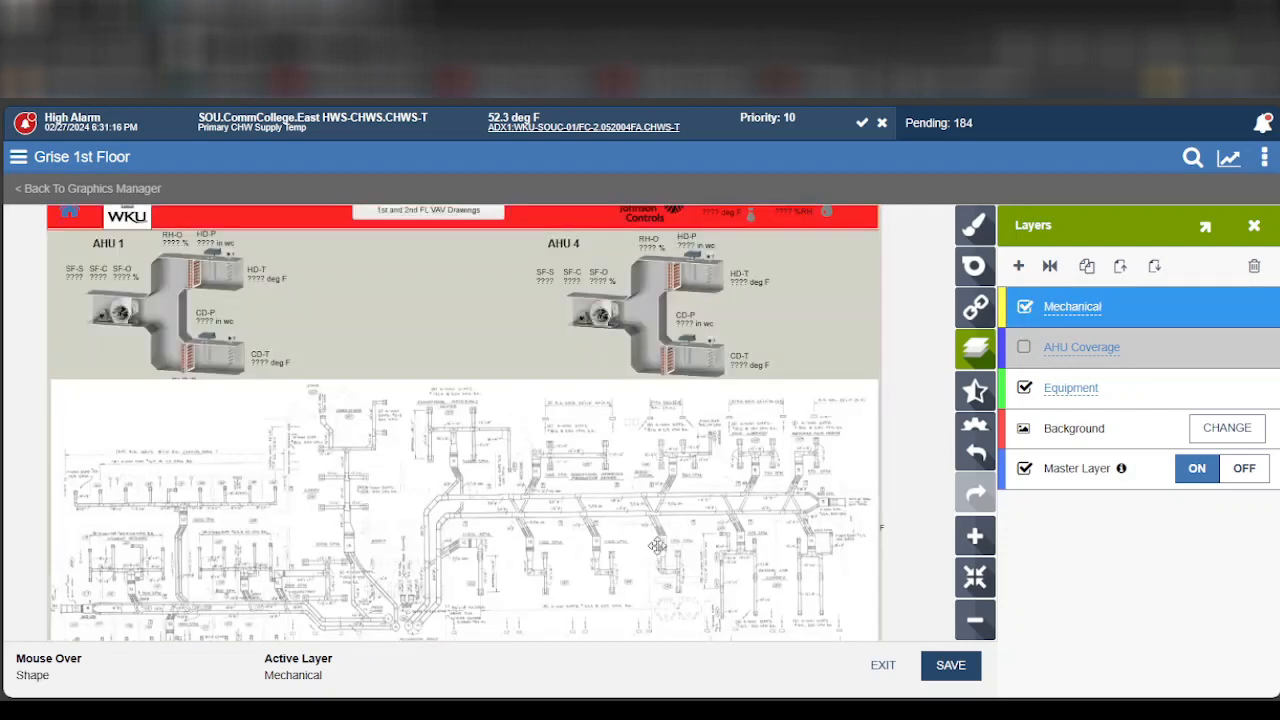
scroll(650, 551, "up", 5)
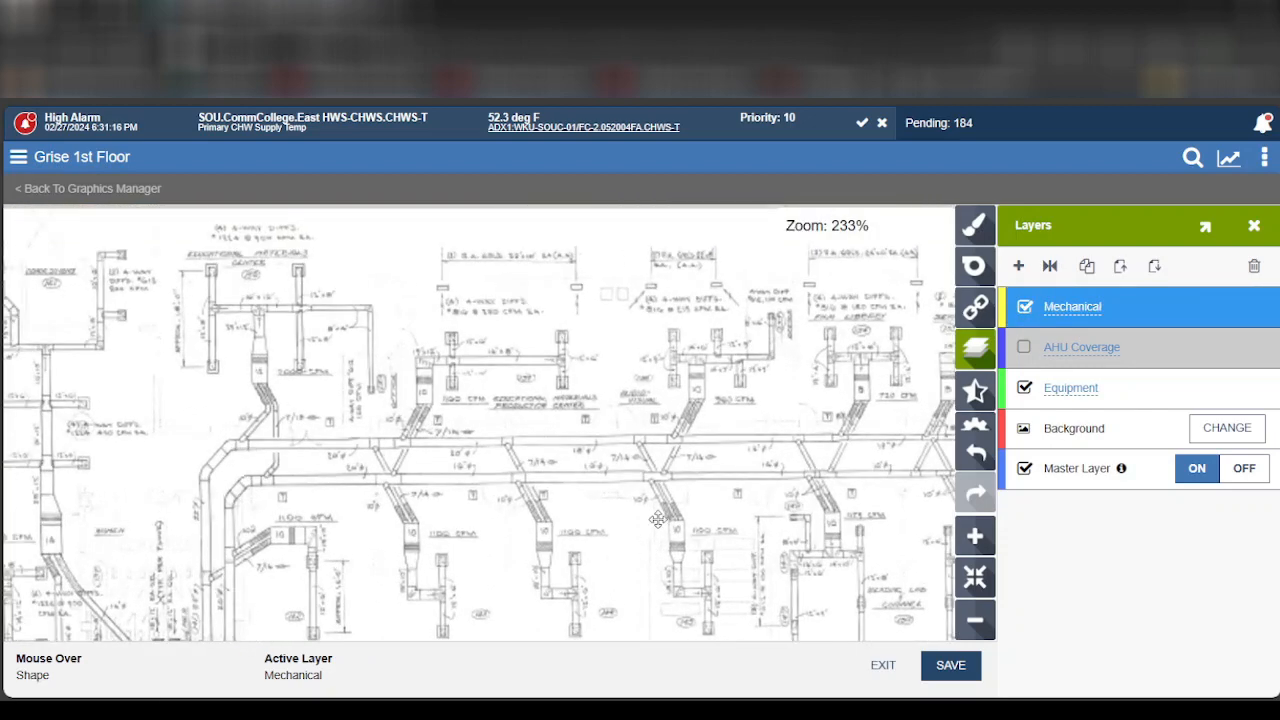
scroll(655, 522, "down", 3)
scroll(655, 522, "down", 1)
scroll(657, 585, "up", 5)
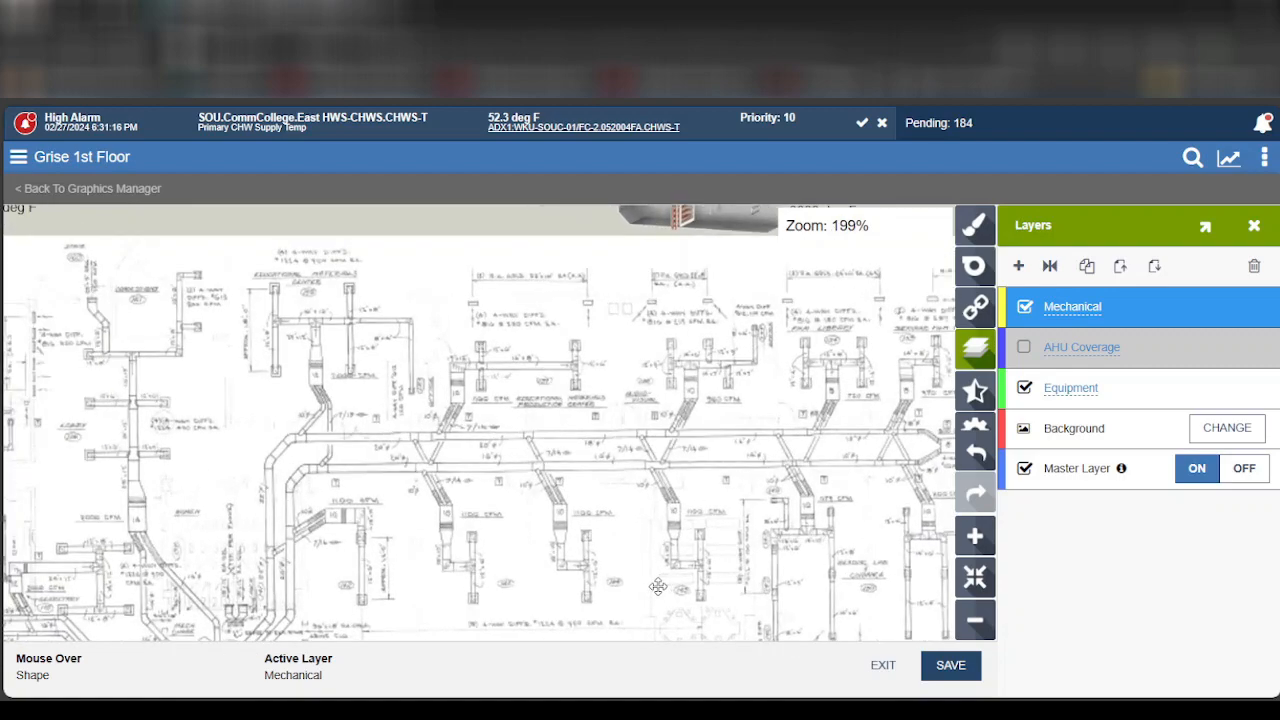
scroll(657, 585, "down", 5)
scroll(690, 585, "up", 3)
scroll(704, 586, "down", 1)
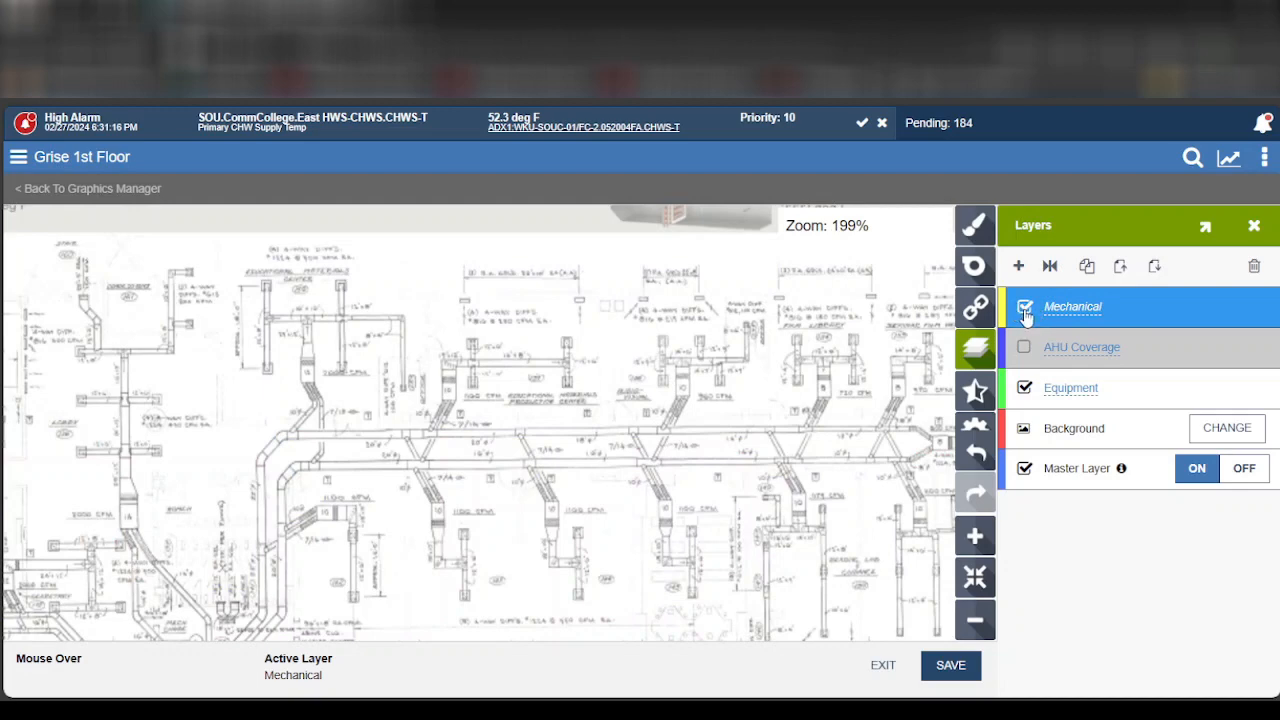
- Toggle the Mechanical layer's visibility to compare the ductwork drawing with the floor plan, leaving the layer hidden
left_click(1025, 310)
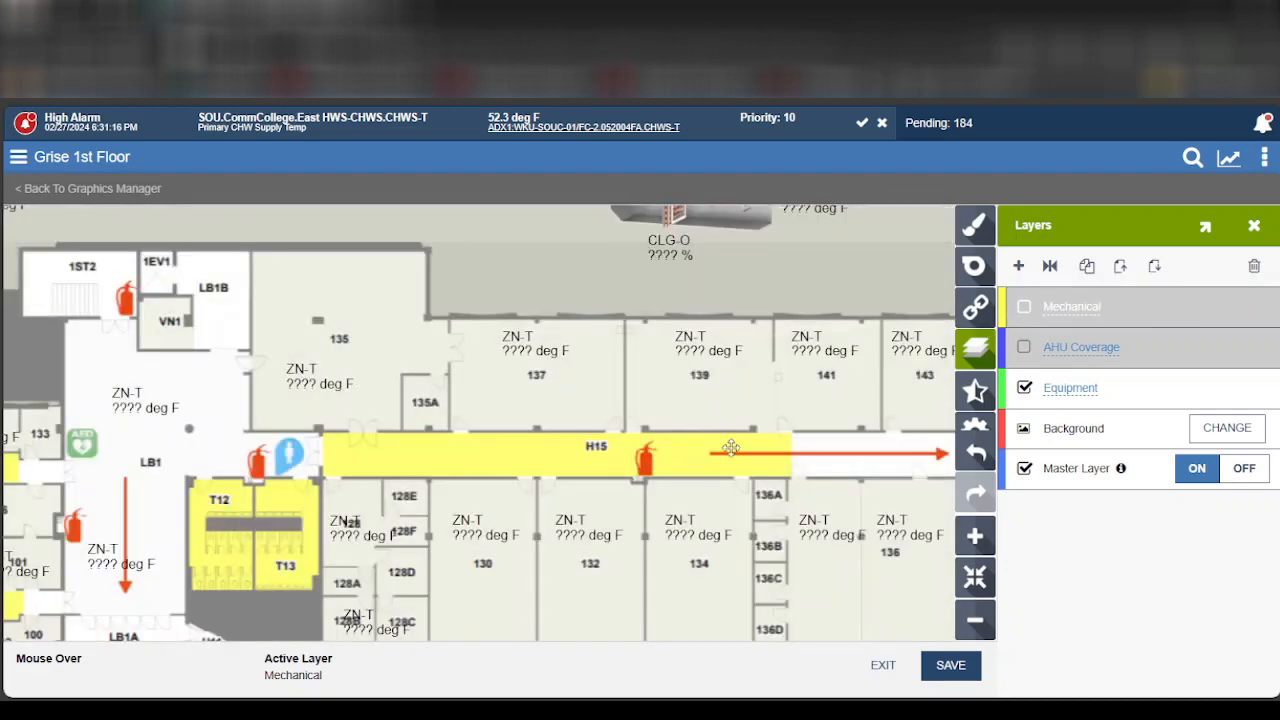
left_click(1025, 307)
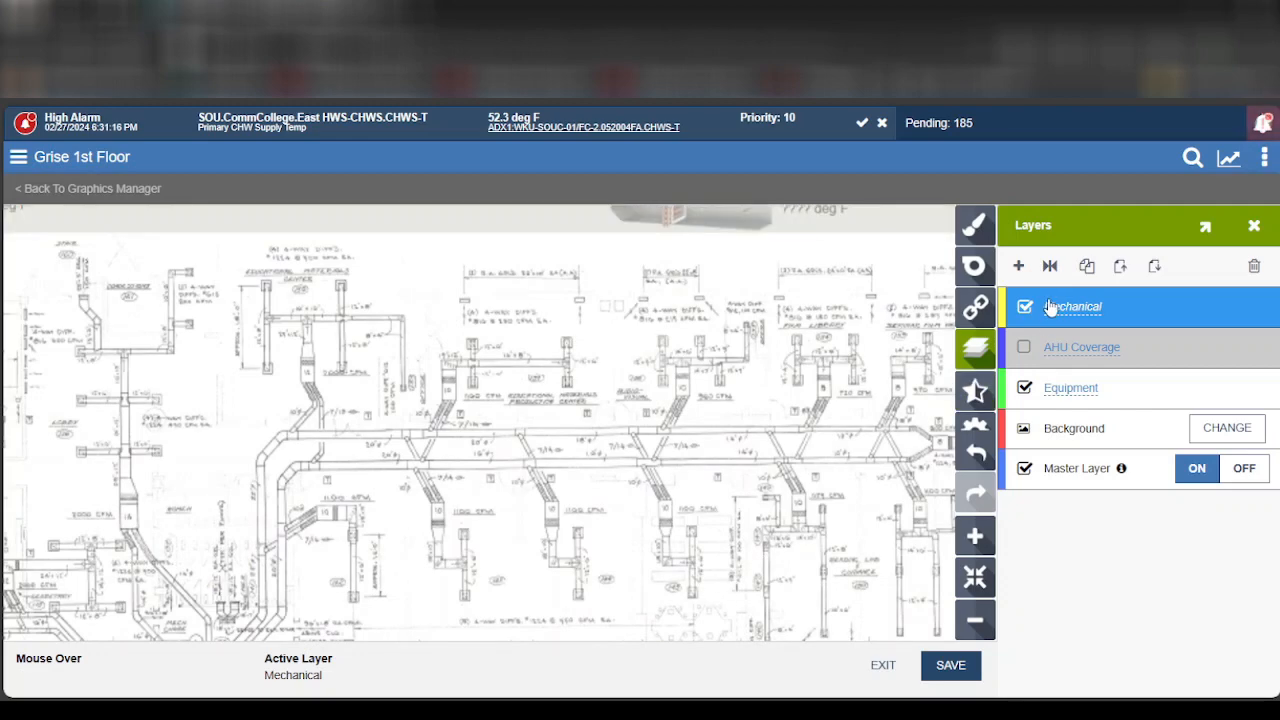
left_click(1030, 307)
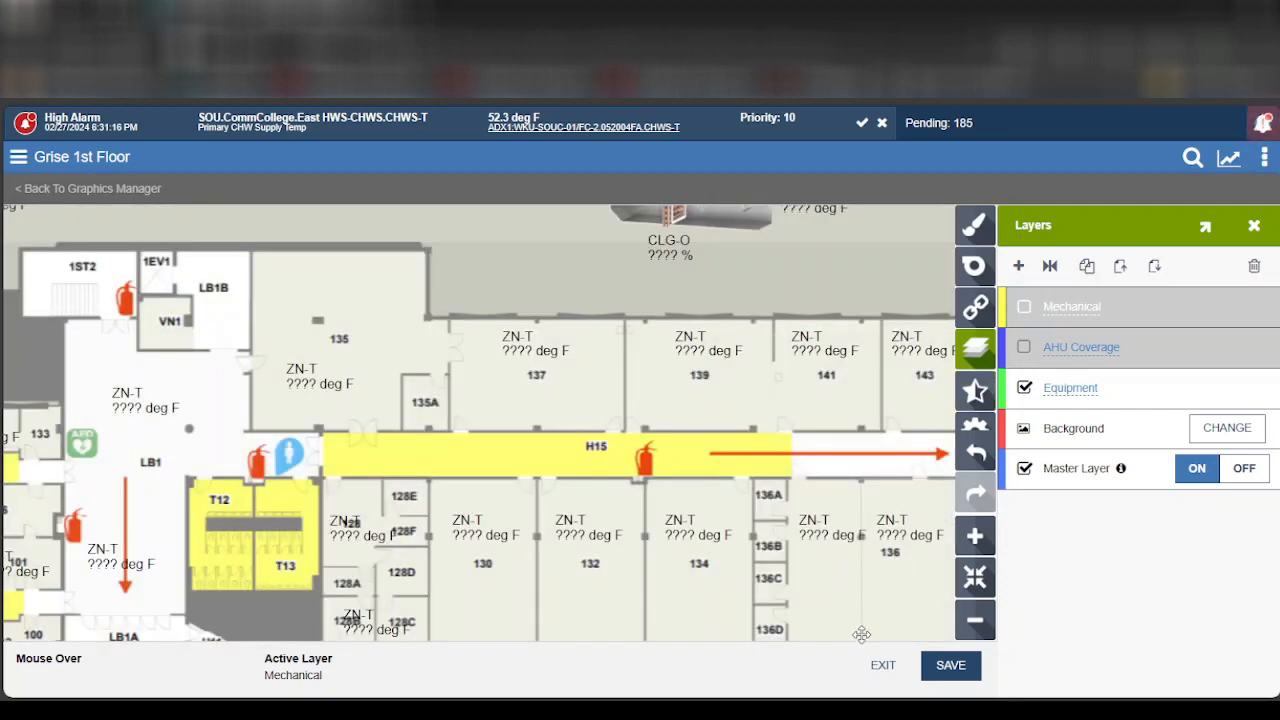
- Exit the Grise 1st Floor graphic without saving and collapse Grise Hall in the navigation tree
left_click(882, 668)
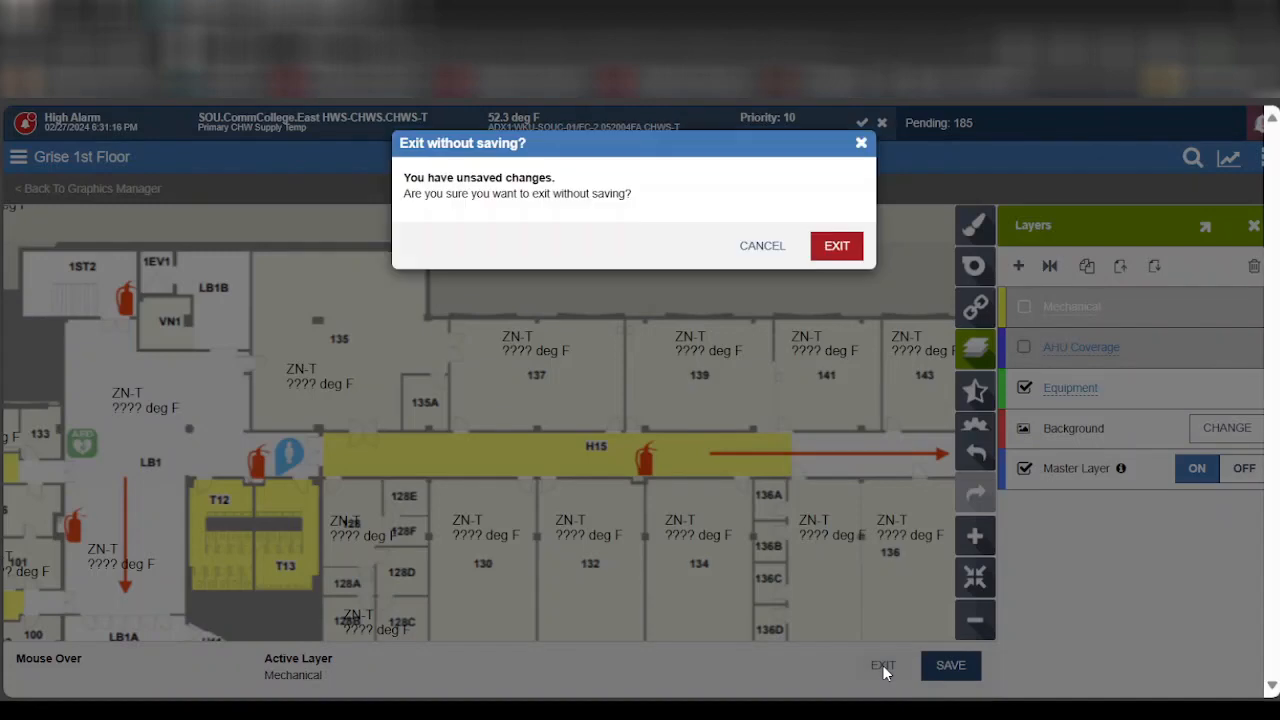
left_click(837, 248)
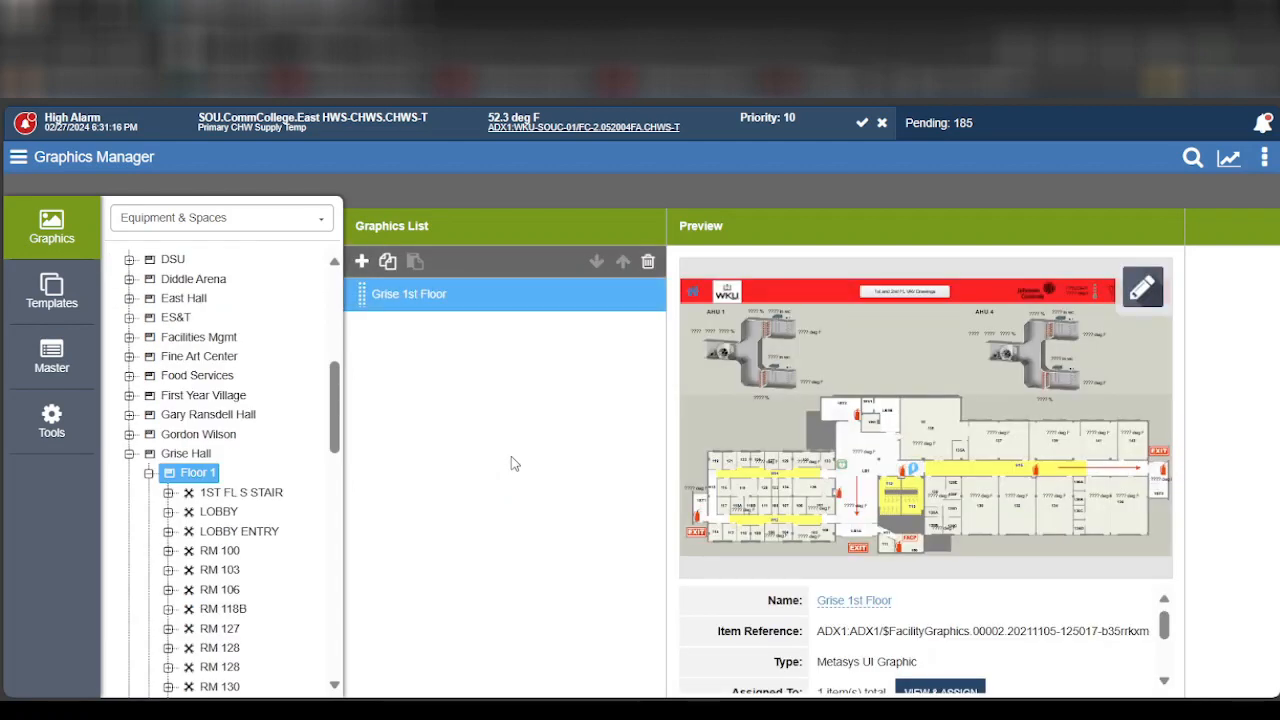
left_click(129, 454)
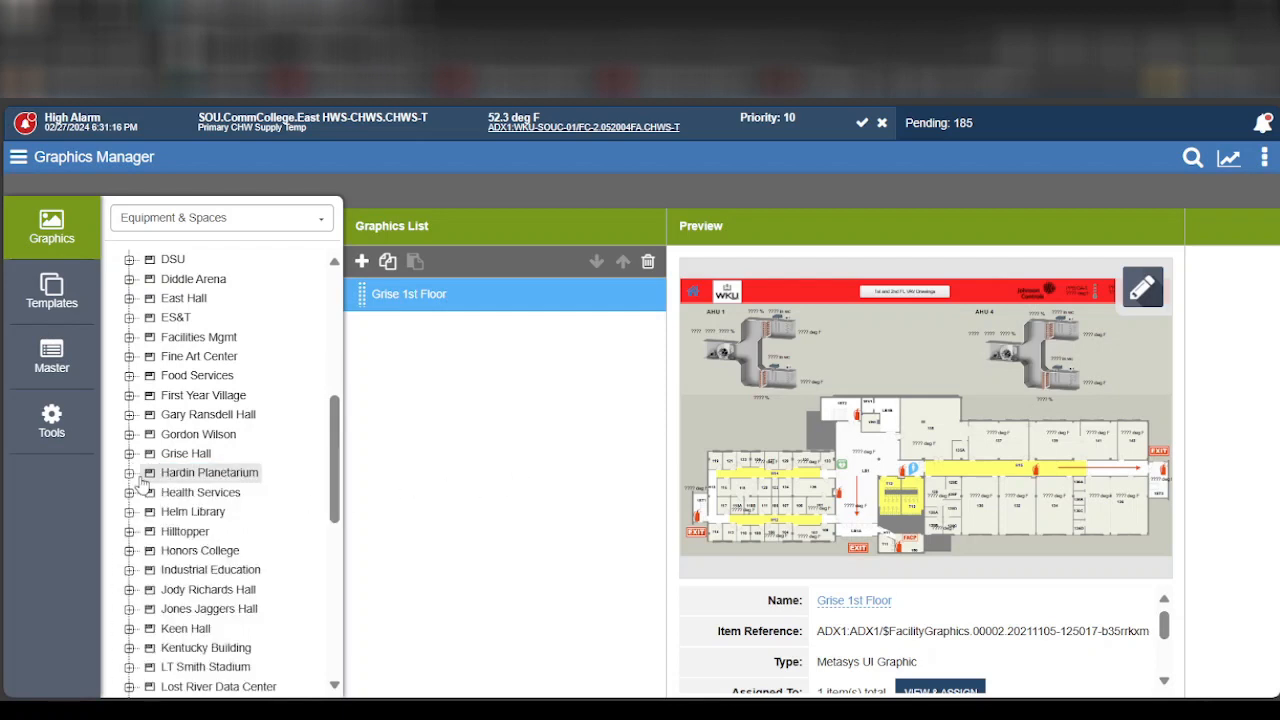